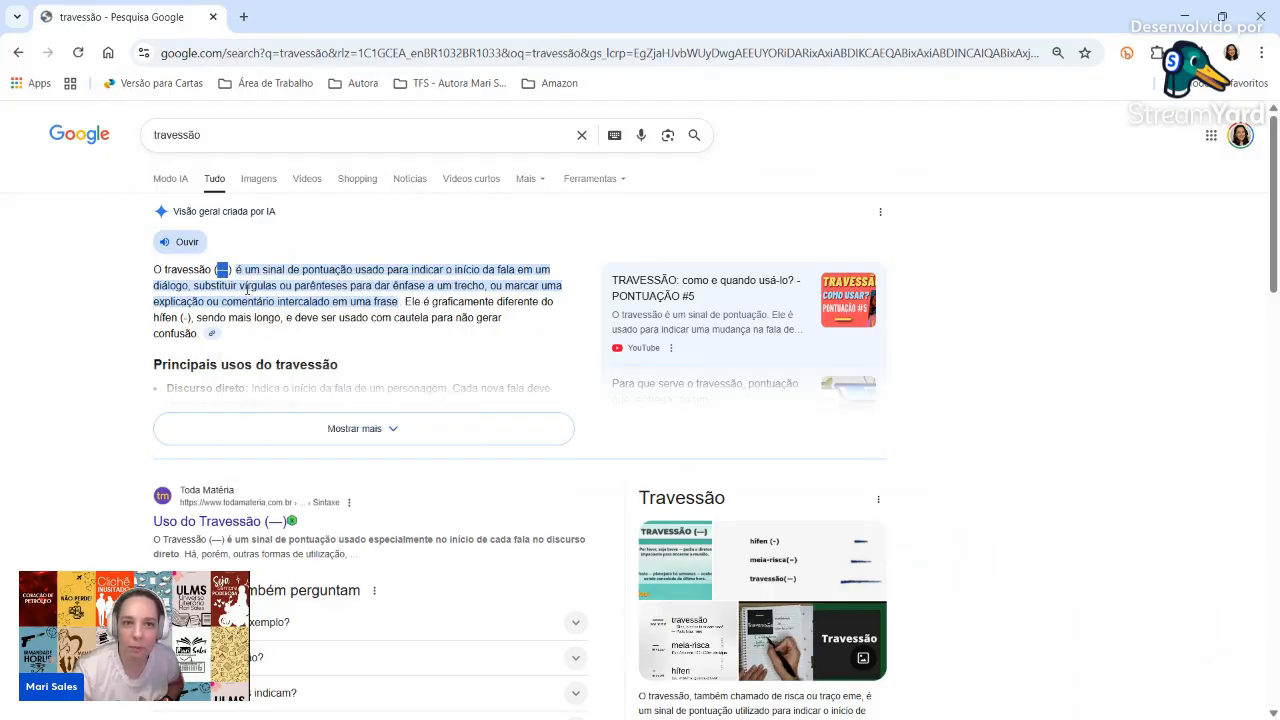
Step: Switch to the natal a três.docx document in Word and open the AutoCorrect options from the proofing settings
{"action": "left_click", "coordinate": [1185, 17]}
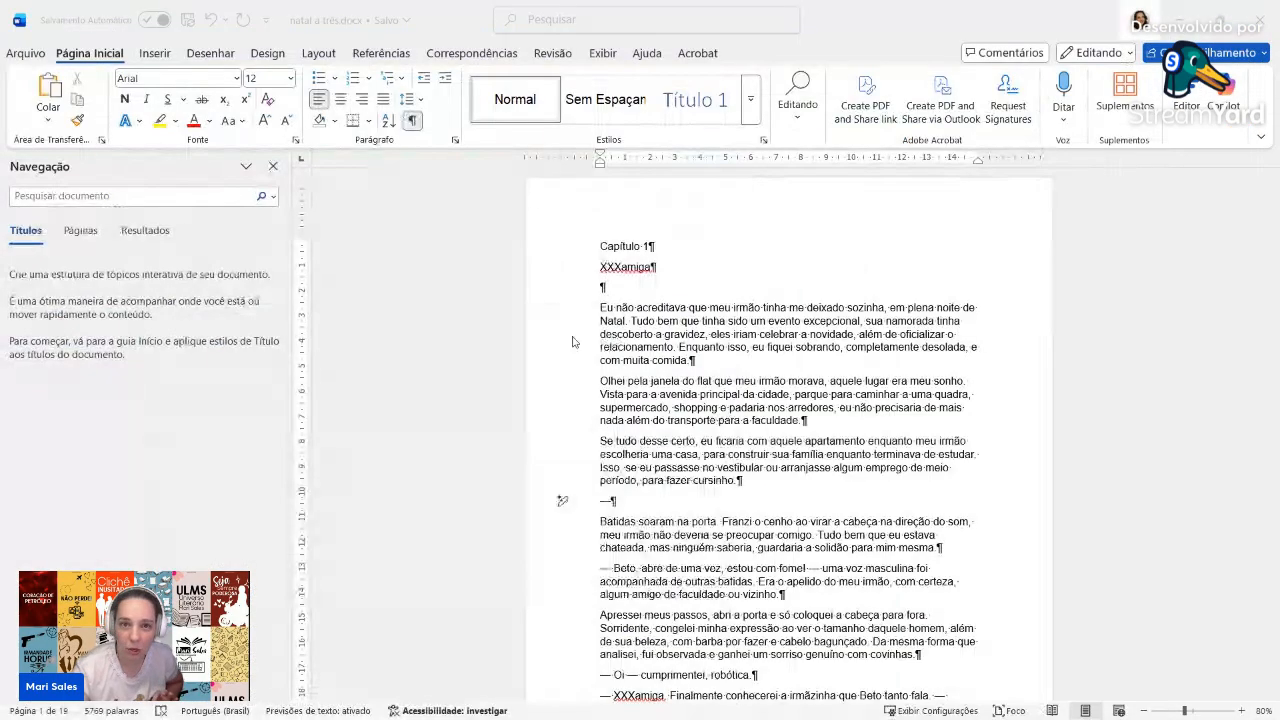
{"action": "left_click", "coordinate": [24, 53]}
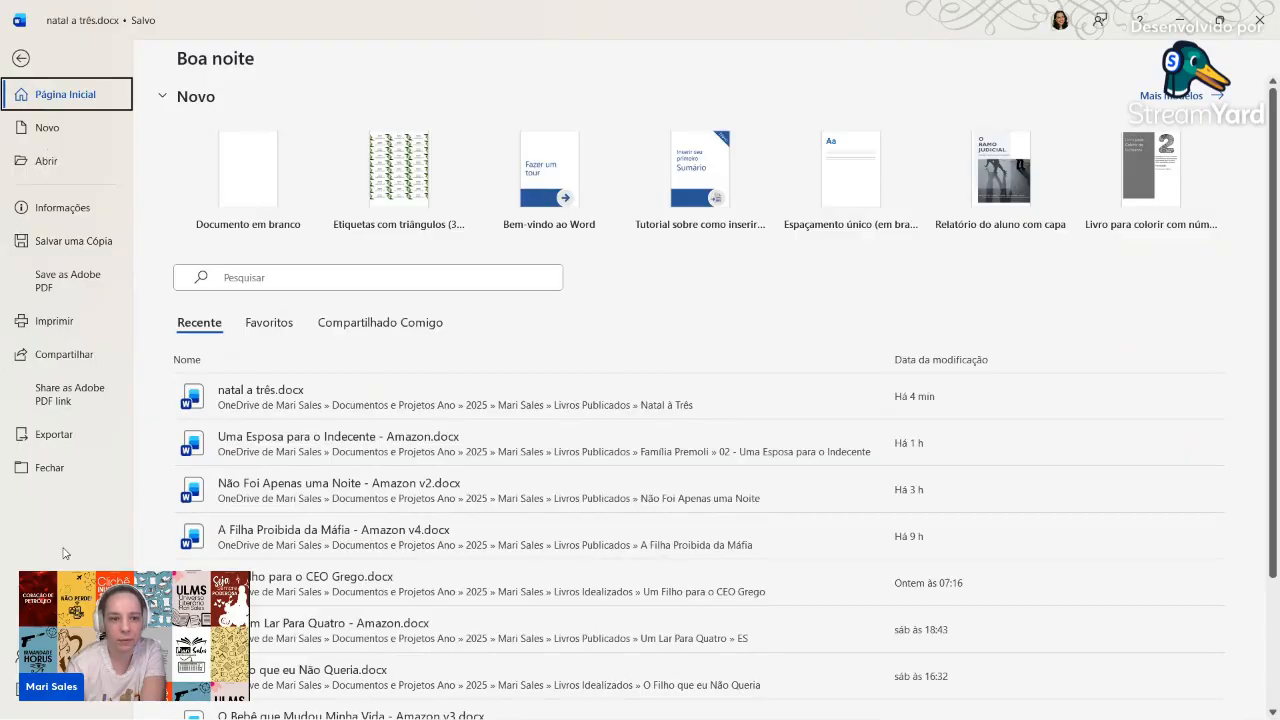
{"action": "left_click", "coordinate": [48, 656]}
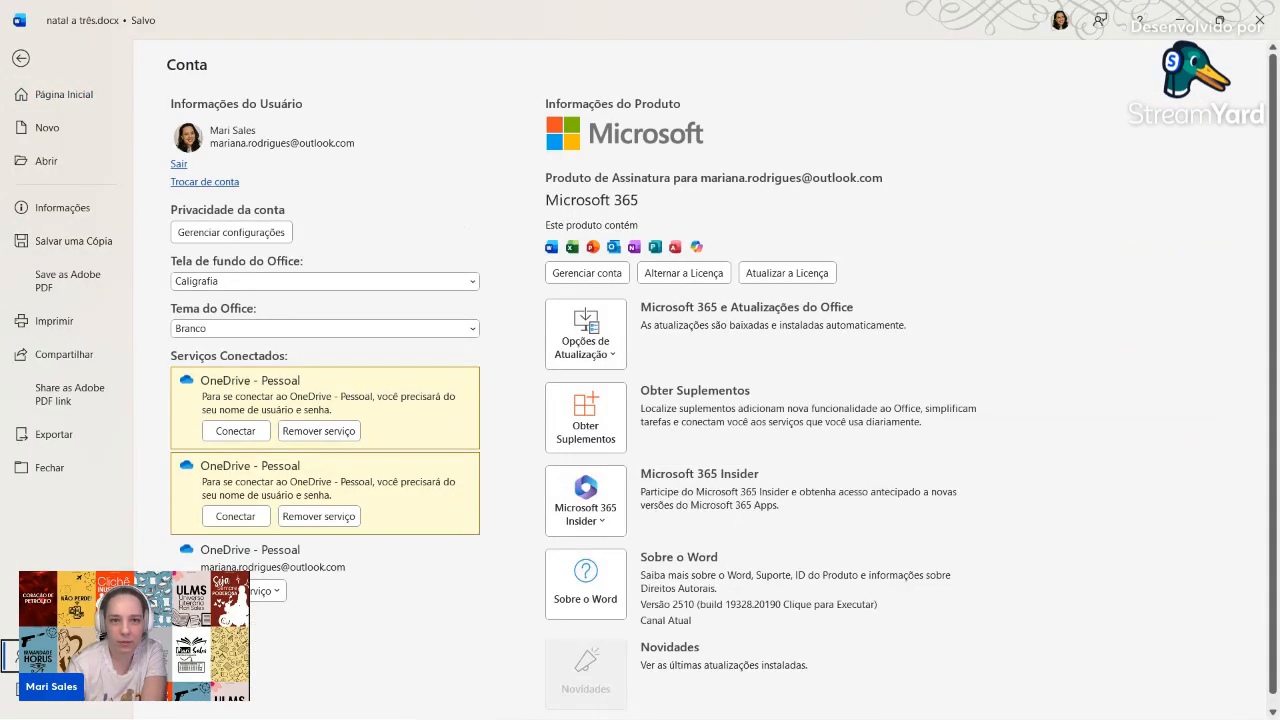
{"action": "left_click", "coordinate": [48, 688]}
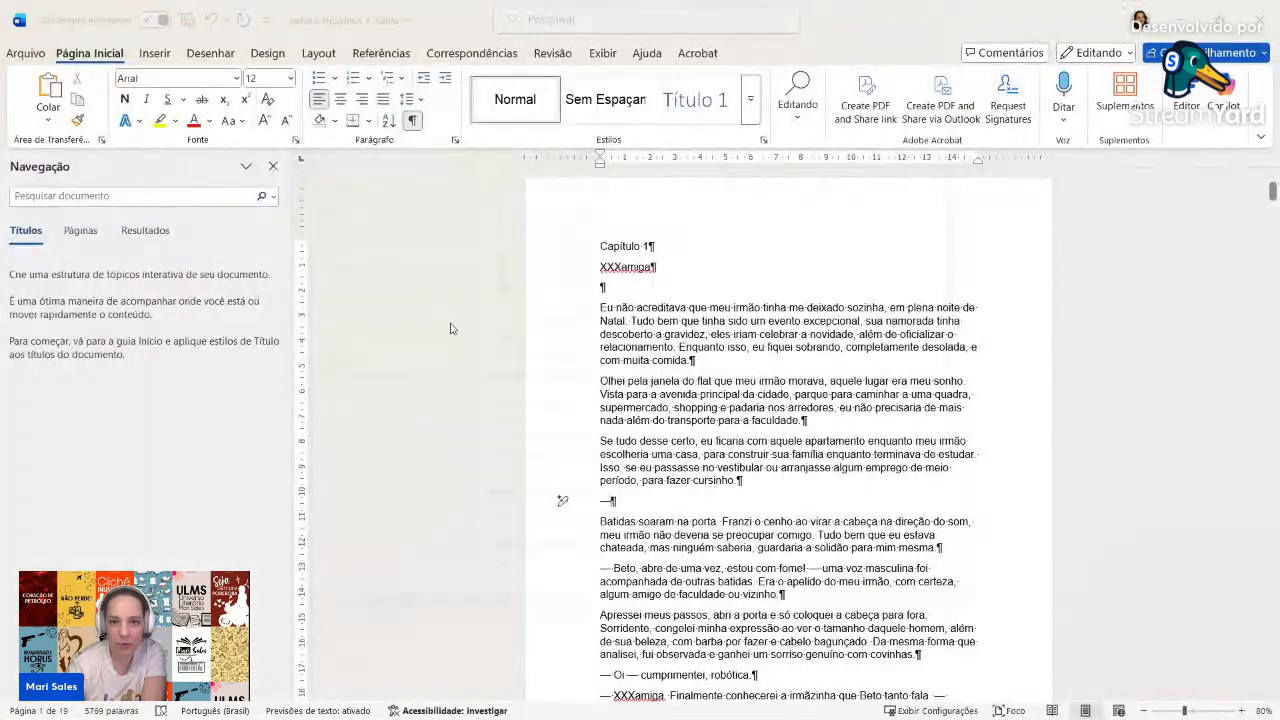
{"action": "left_click", "coordinate": [340, 165]}
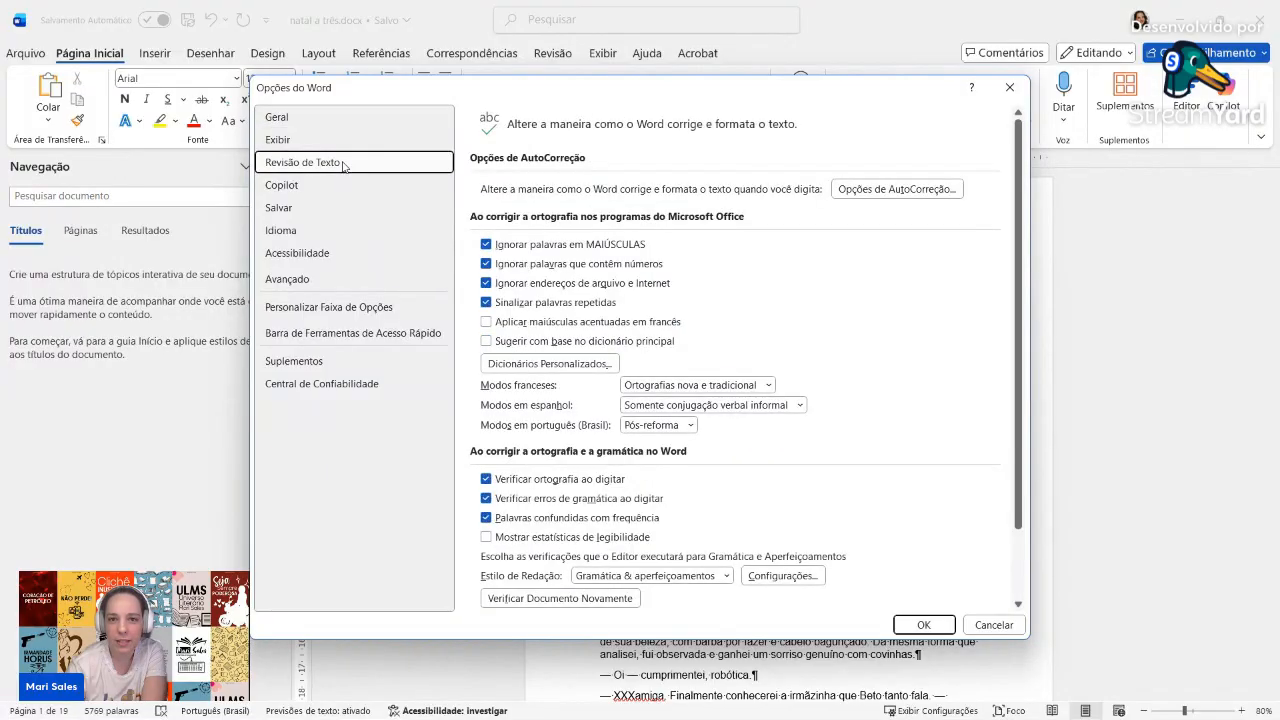
{"action": "left_click", "coordinate": [880, 190]}
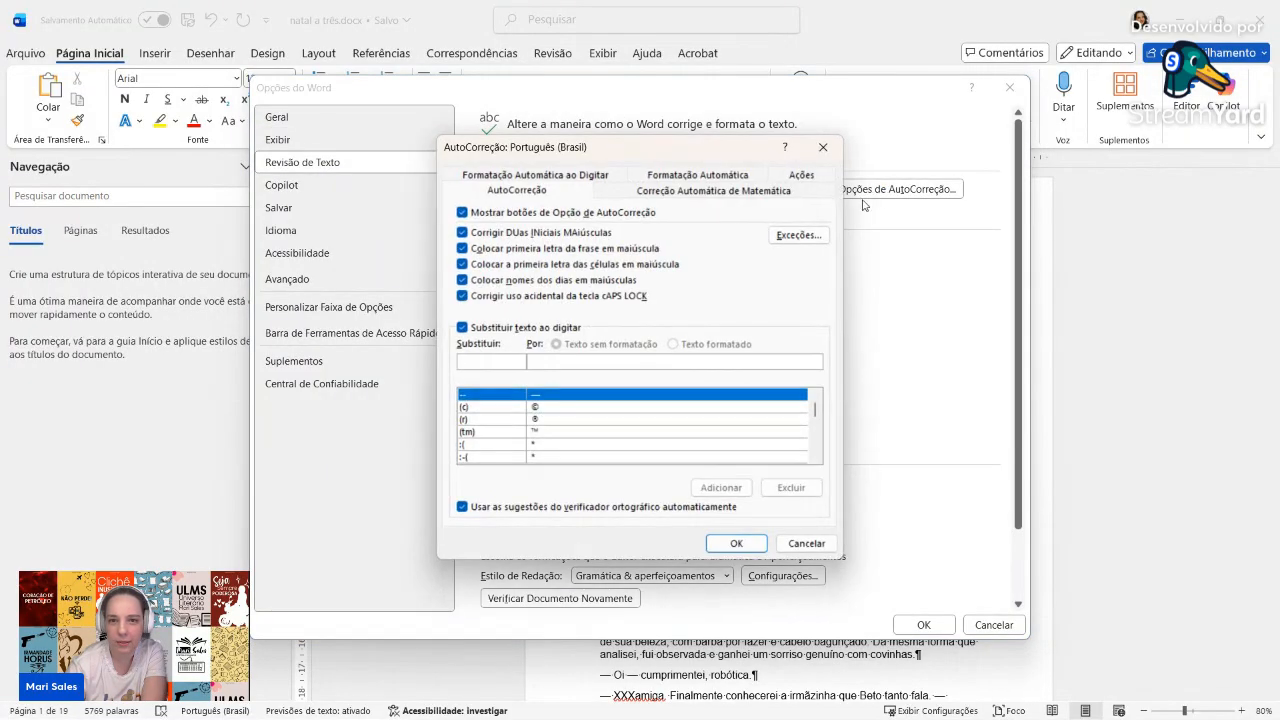
Step: Redefine the AutoCorrect entry for -- so that it is replaced by an em dash (—), and save the Word options
{"action": "right_click", "coordinate": [485, 364]}
{"action": "left_click", "coordinate": [507, 364]}
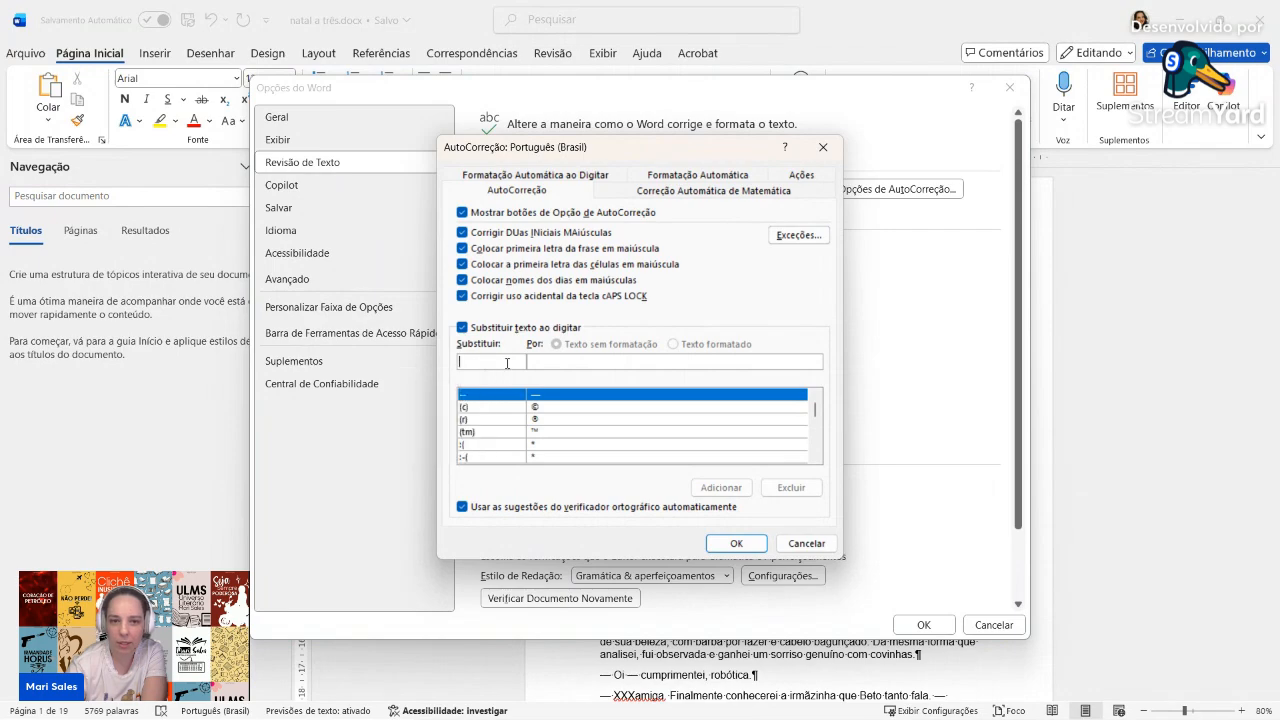
{"action": "type", "text": "--"}
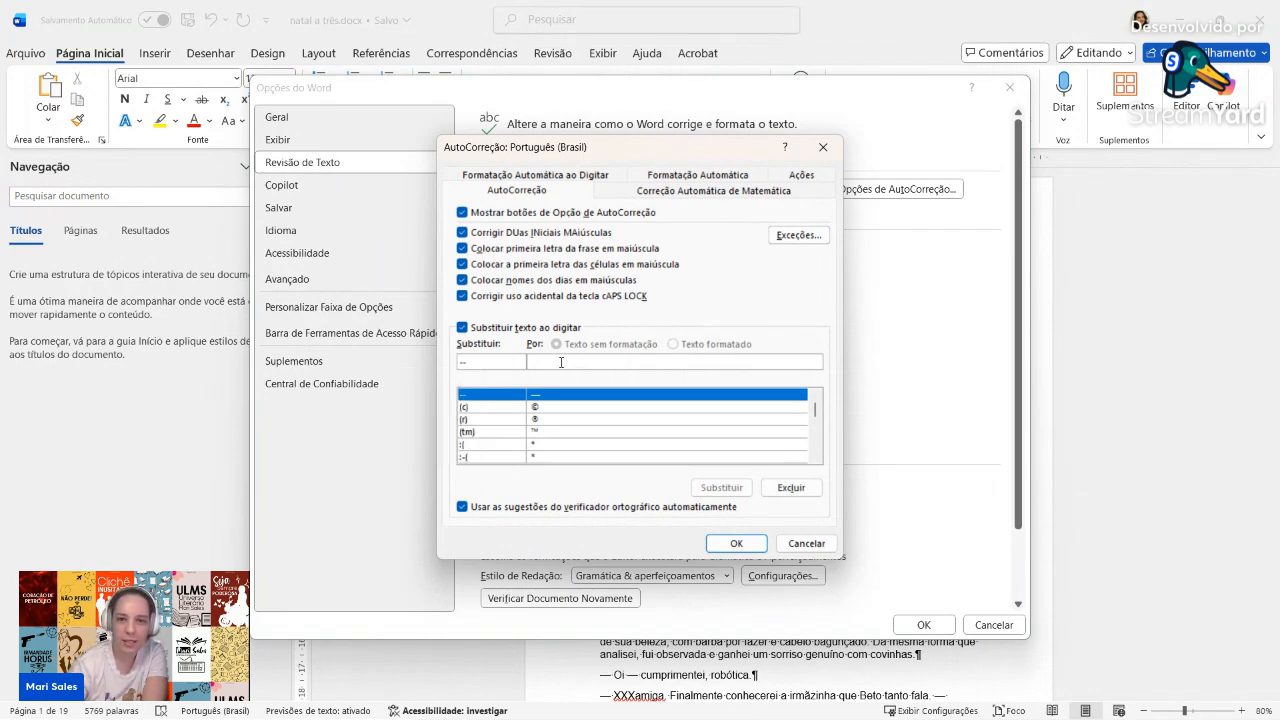
{"action": "right_click", "coordinate": [564, 360]}
{"action": "left_click", "coordinate": [550, 415]}
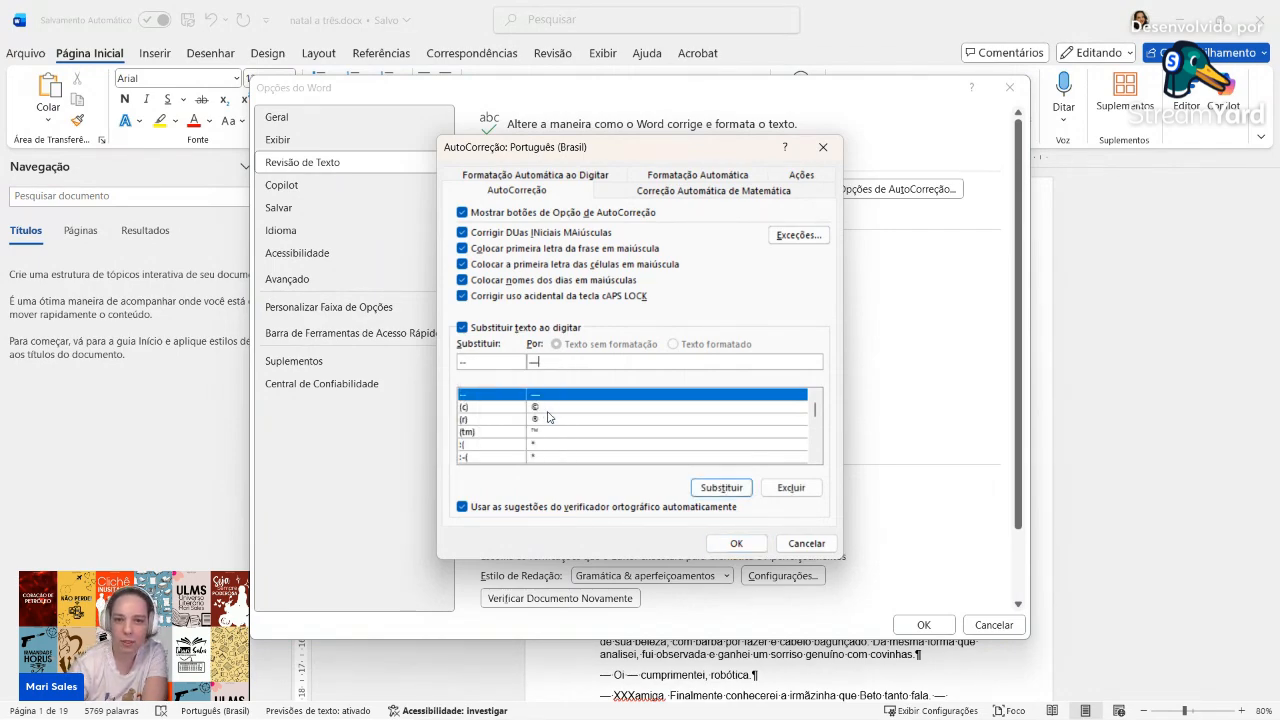
{"action": "left_click", "coordinate": [721, 488]}
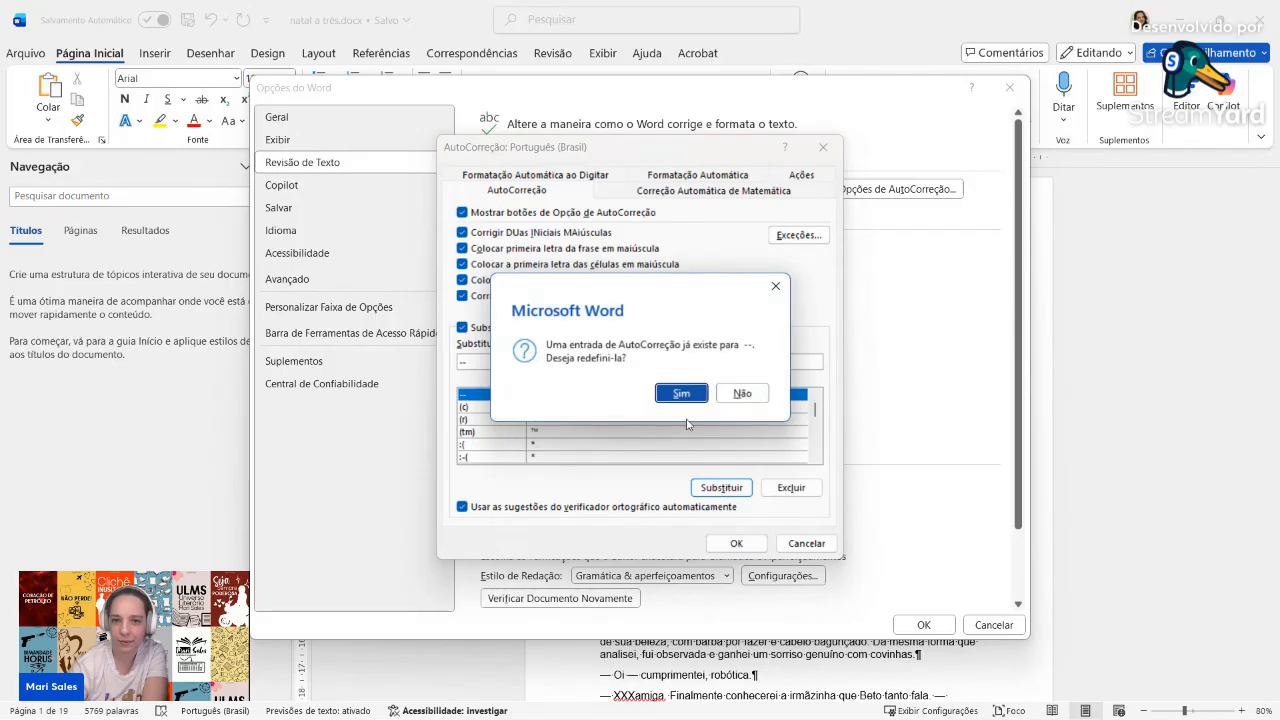
{"action": "left_click", "coordinate": [677, 390]}
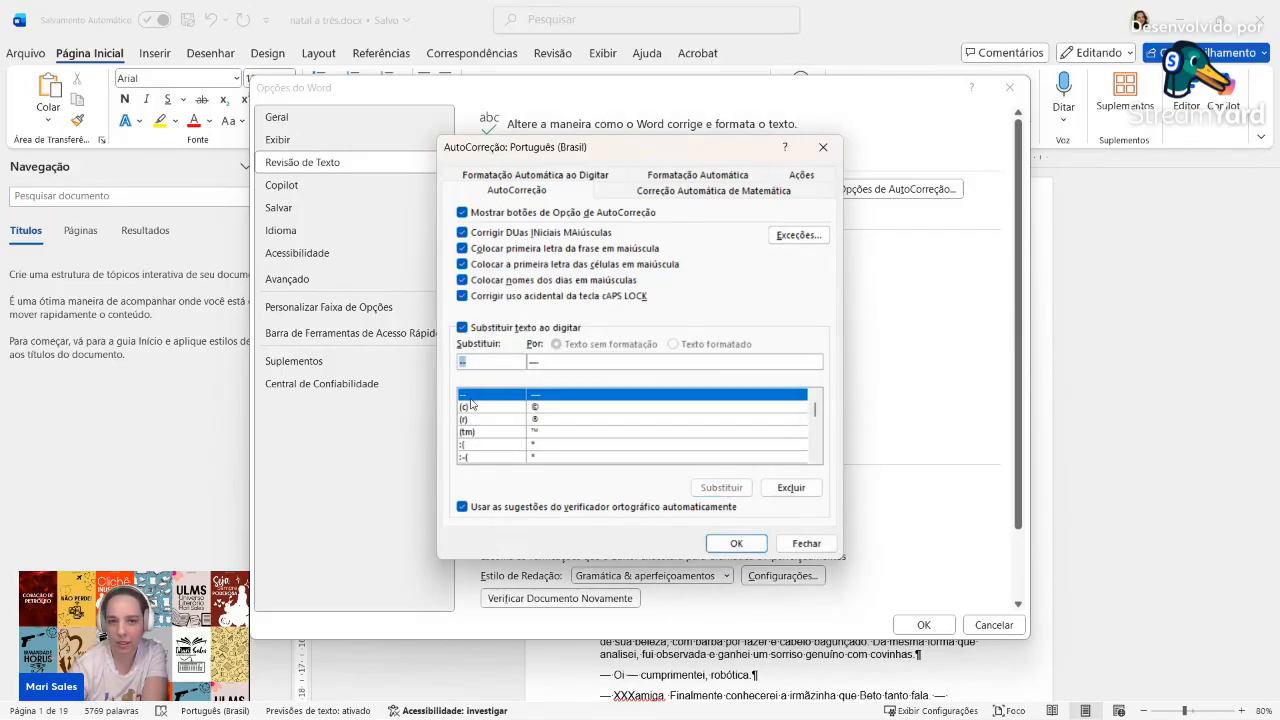
{"action": "left_click", "coordinate": [736, 545]}
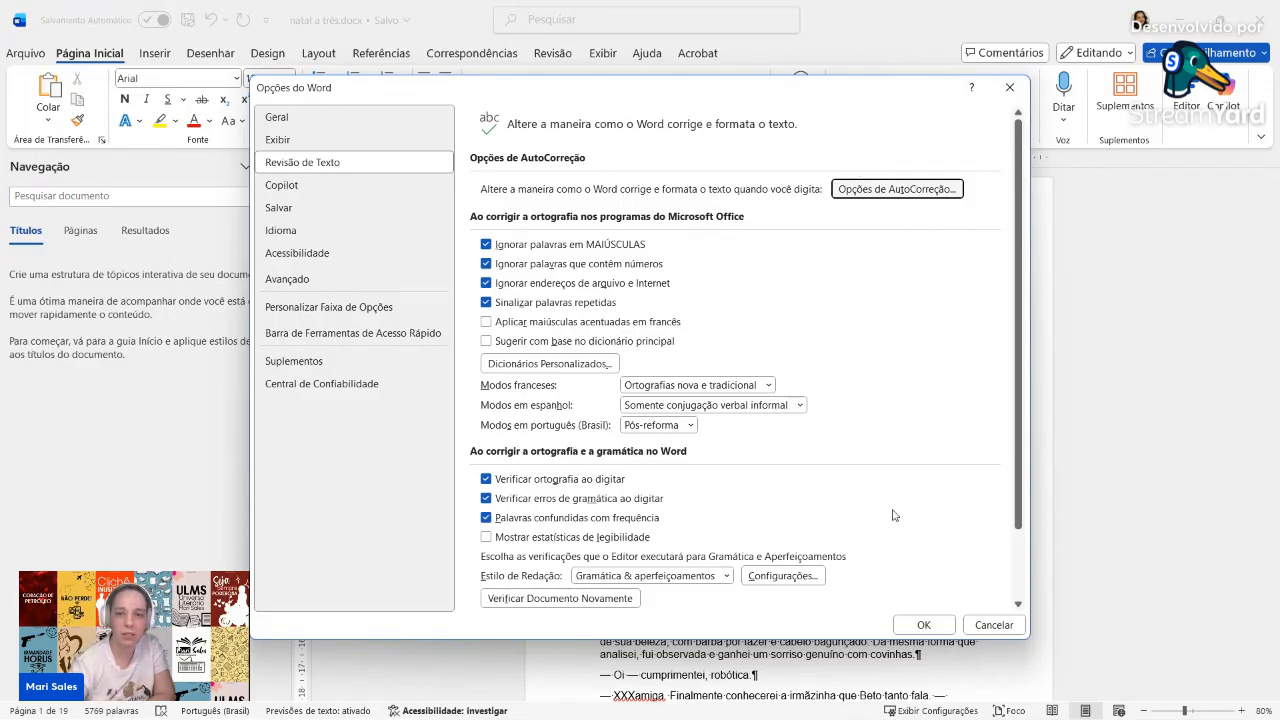
{"action": "left_click", "coordinate": [921, 624]}
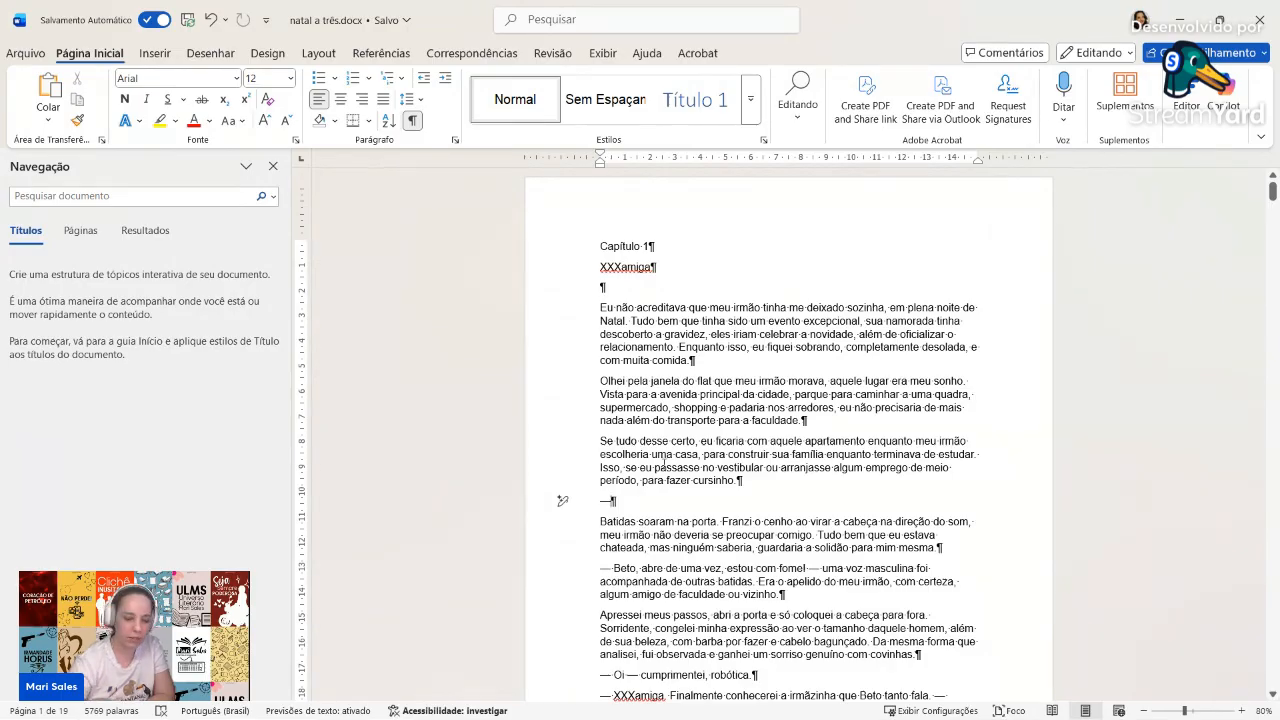
Step: Test the -- replacement on the lone dash line above "Batidas soaram na porta", and delete that line
{"action": "key", "text": "BackSpace"}
{"action": "key", "text": "BackSpace"}
{"action": "key", "text": "Return"}
{"action": "type", "text": "--"}
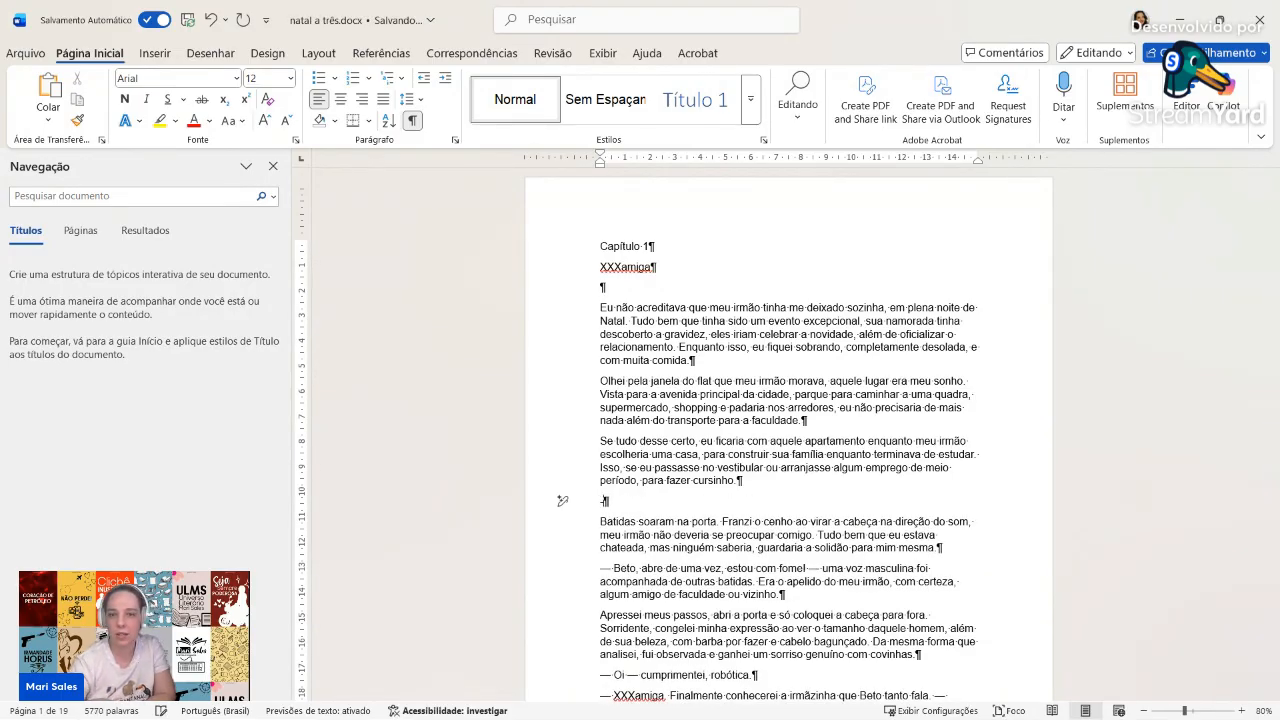
{"action": "key", "text": "BackSpace"}
{"action": "key", "text": "BackSpace"}
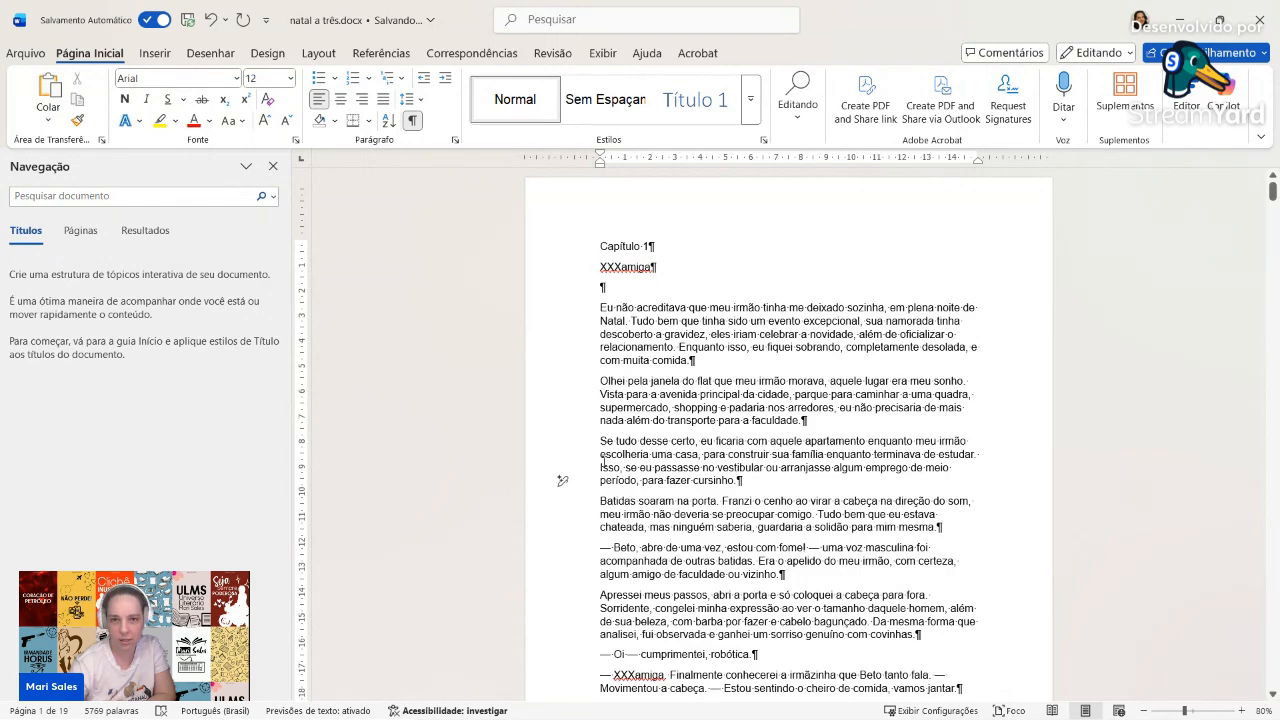
Step: Modify the Normal style to use justified alignment and 1.5 line spacing
{"action": "right_click", "coordinate": [504, 103]}
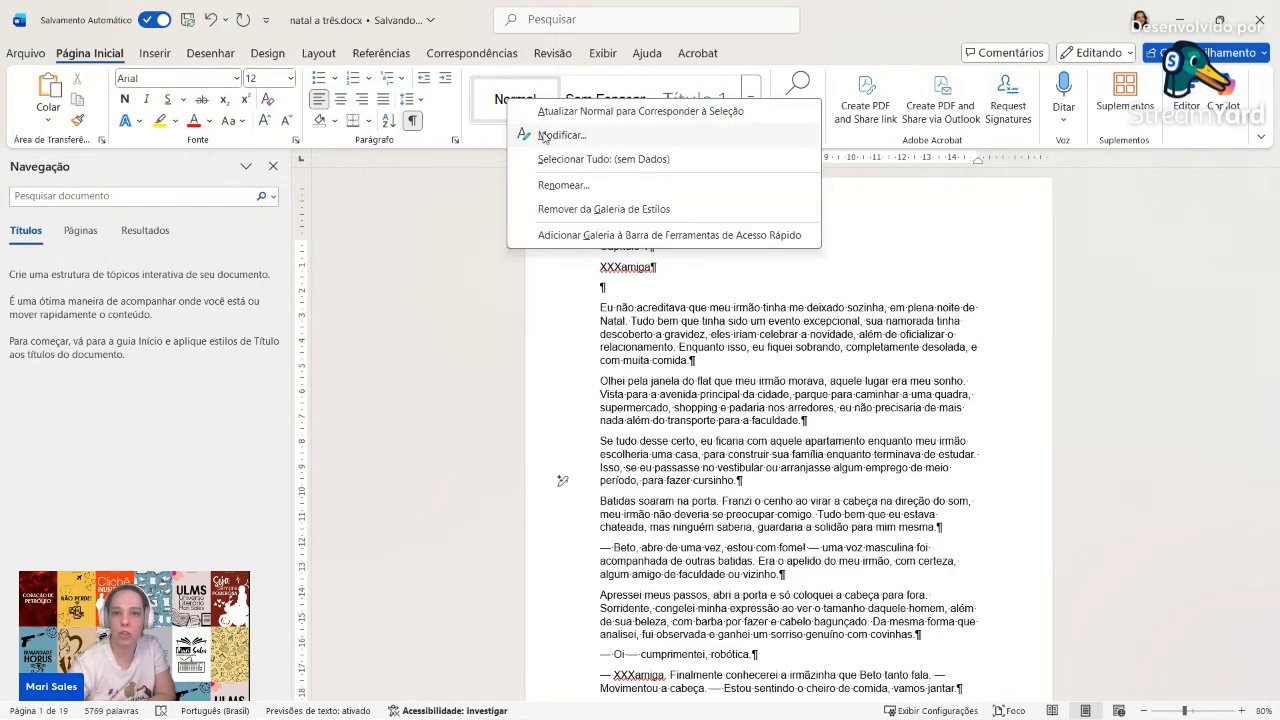
{"action": "left_click", "coordinate": [548, 137]}
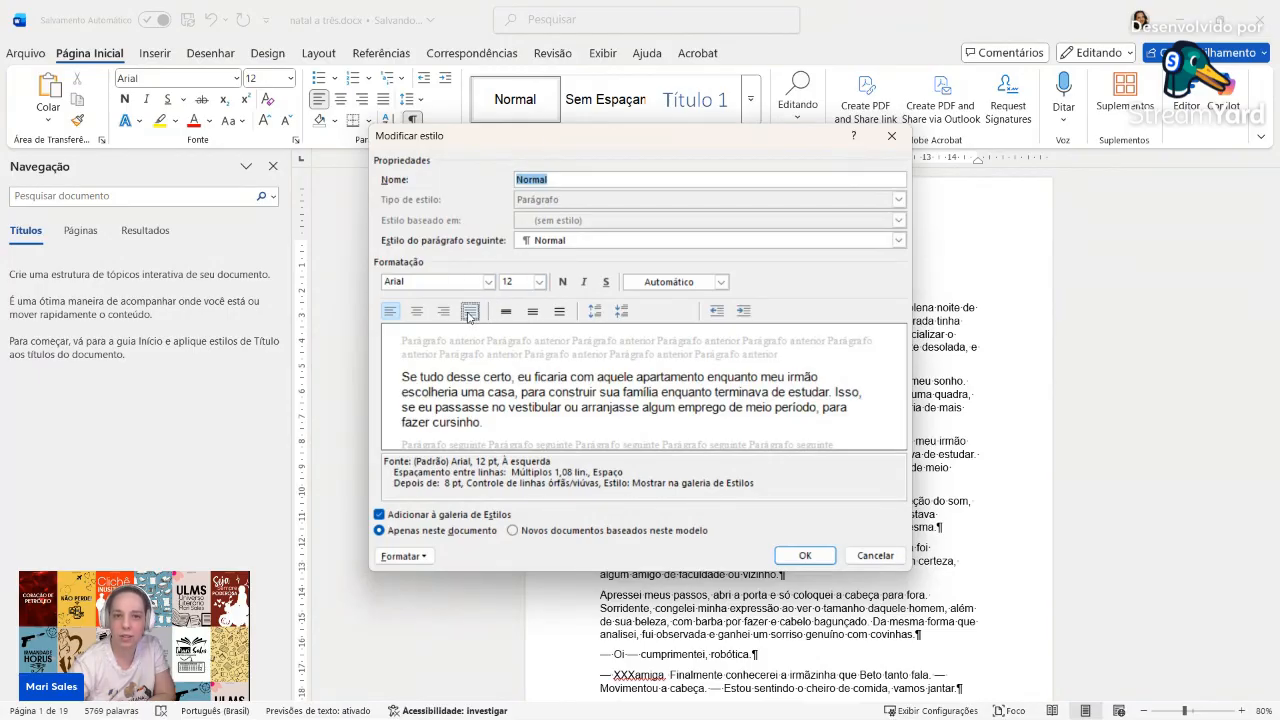
{"action": "left_click", "coordinate": [469, 312]}
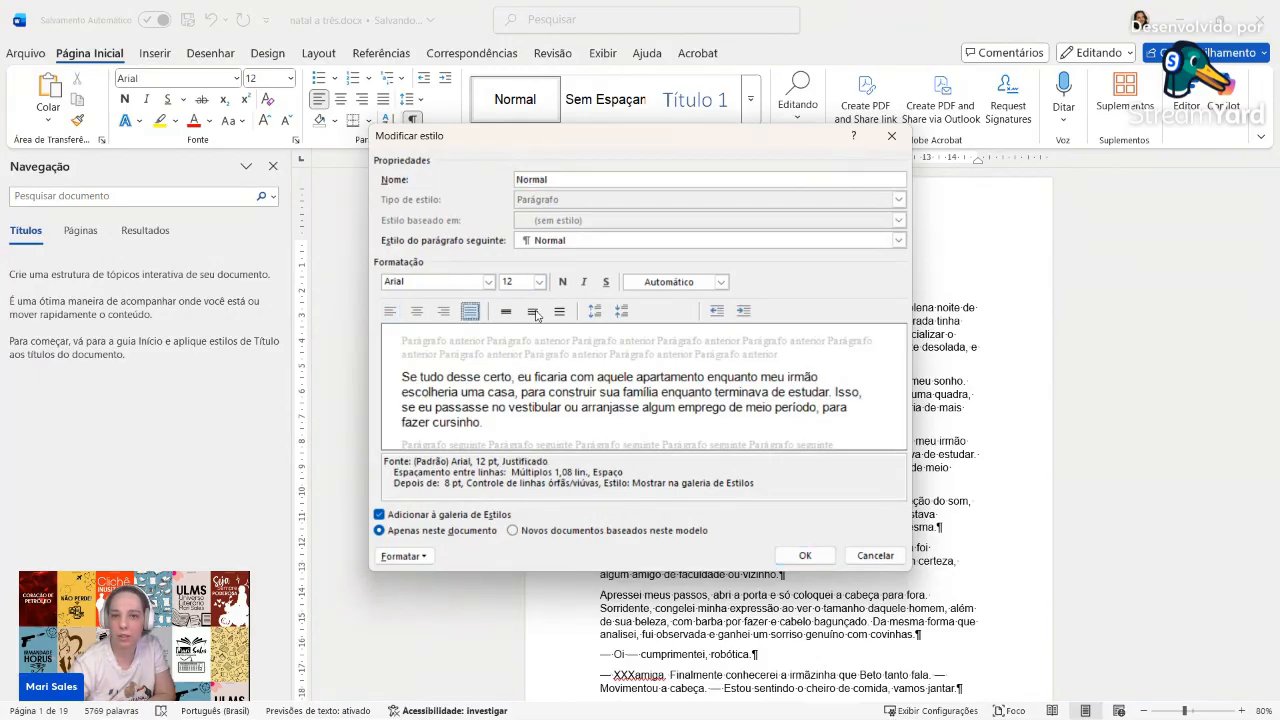
{"action": "left_click", "coordinate": [535, 312]}
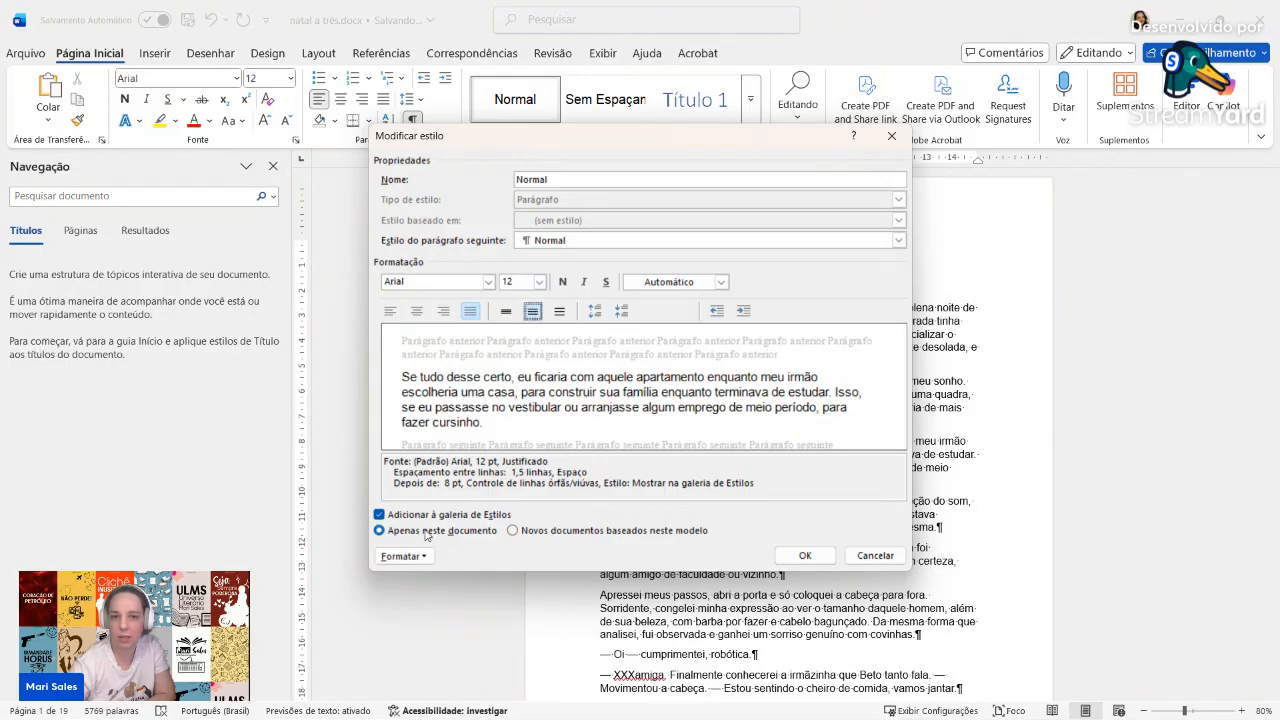
Step: Give the Normal style a 1.5 cm first-line indent in its paragraph settings and apply the style changes
{"action": "left_click", "coordinate": [404, 556]}
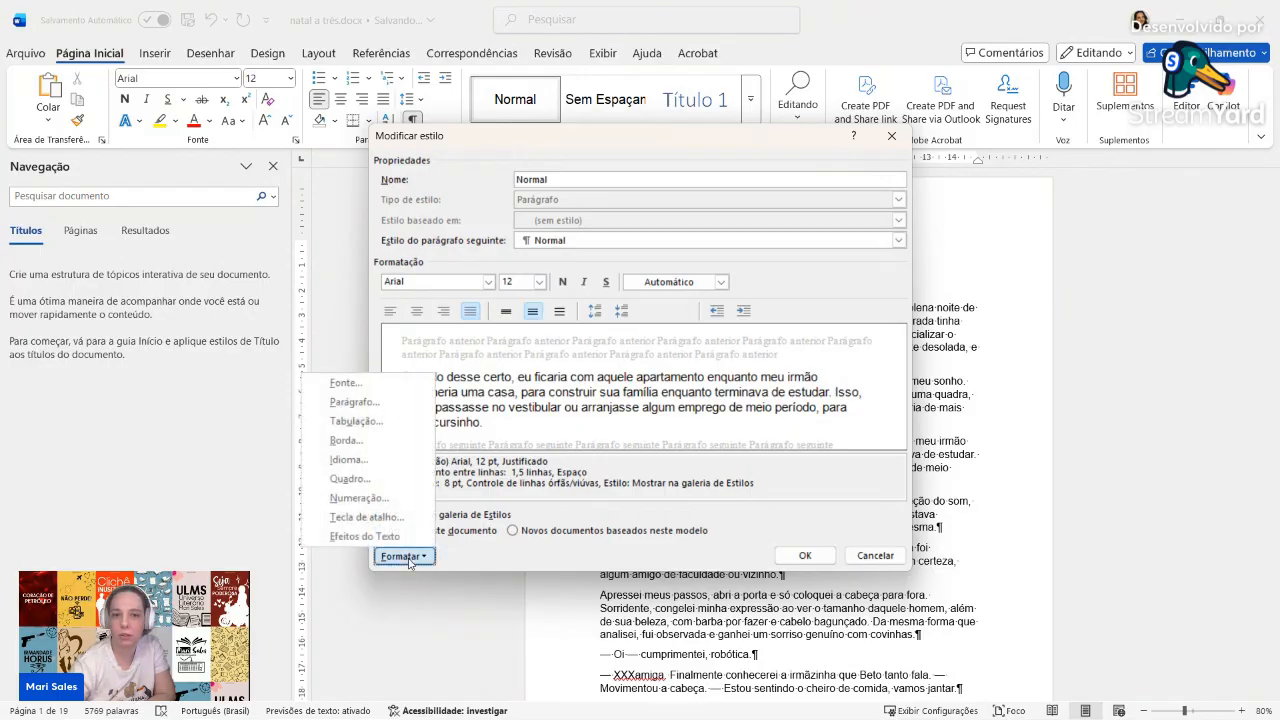
{"action": "left_click", "coordinate": [380, 403]}
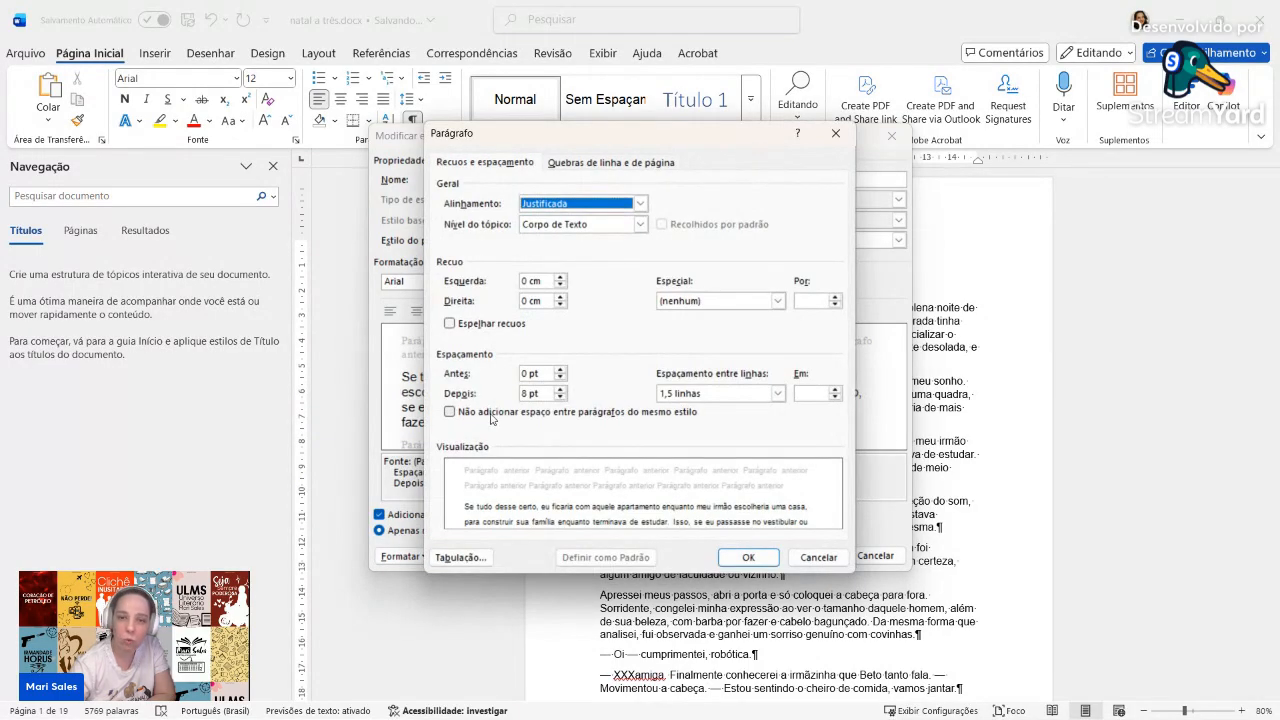
{"action": "left_click", "coordinate": [690, 302]}
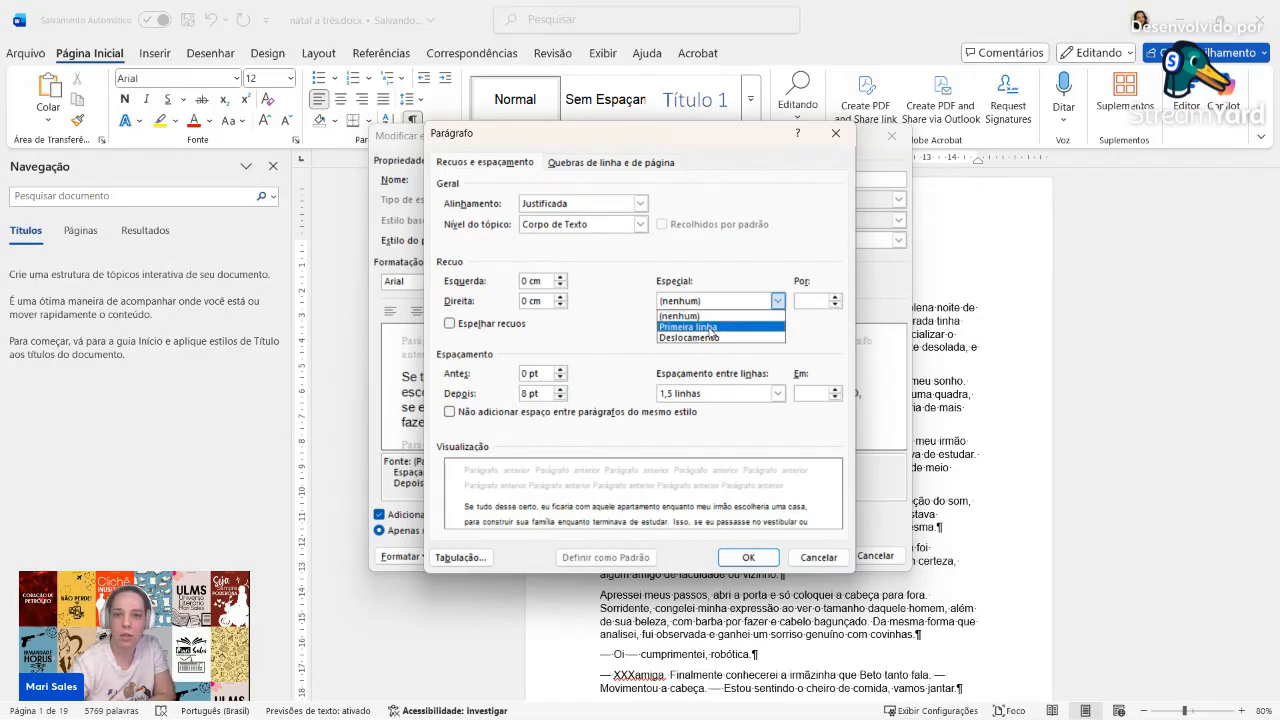
{"action": "left_click", "coordinate": [688, 326]}
{"action": "left_click", "coordinate": [835, 296]}
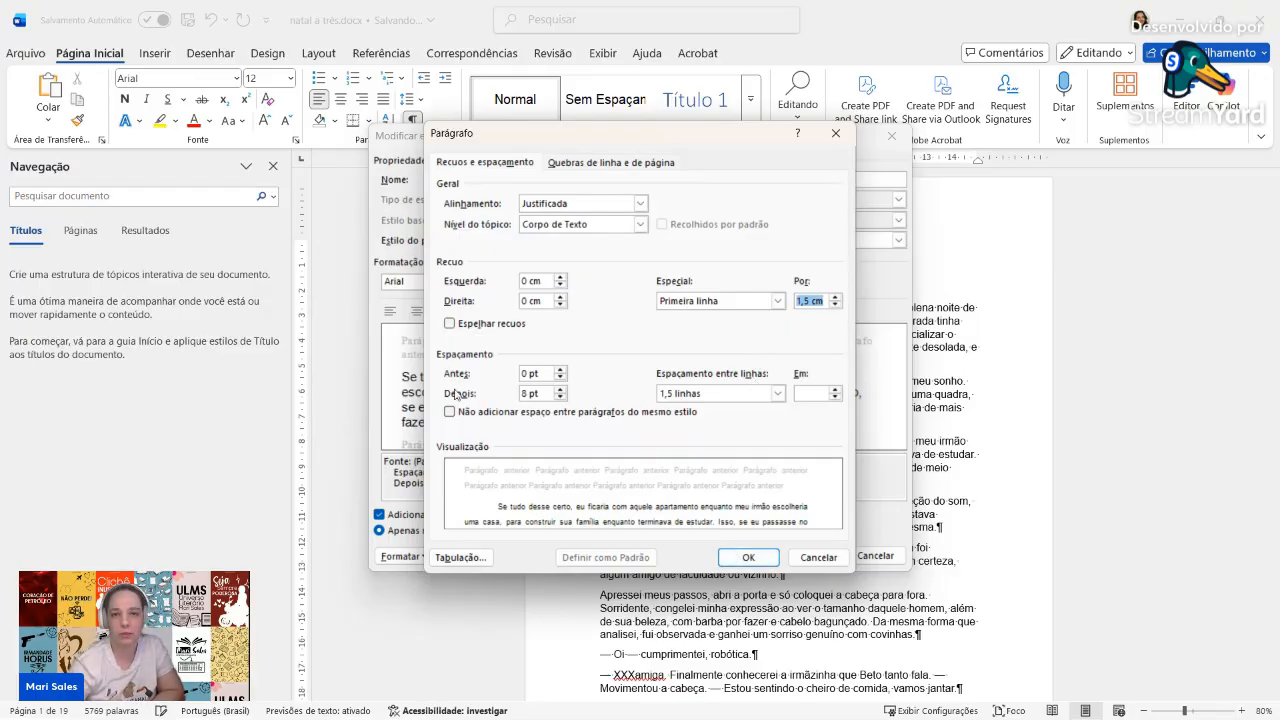
{"action": "left_click", "coordinate": [515, 395]}
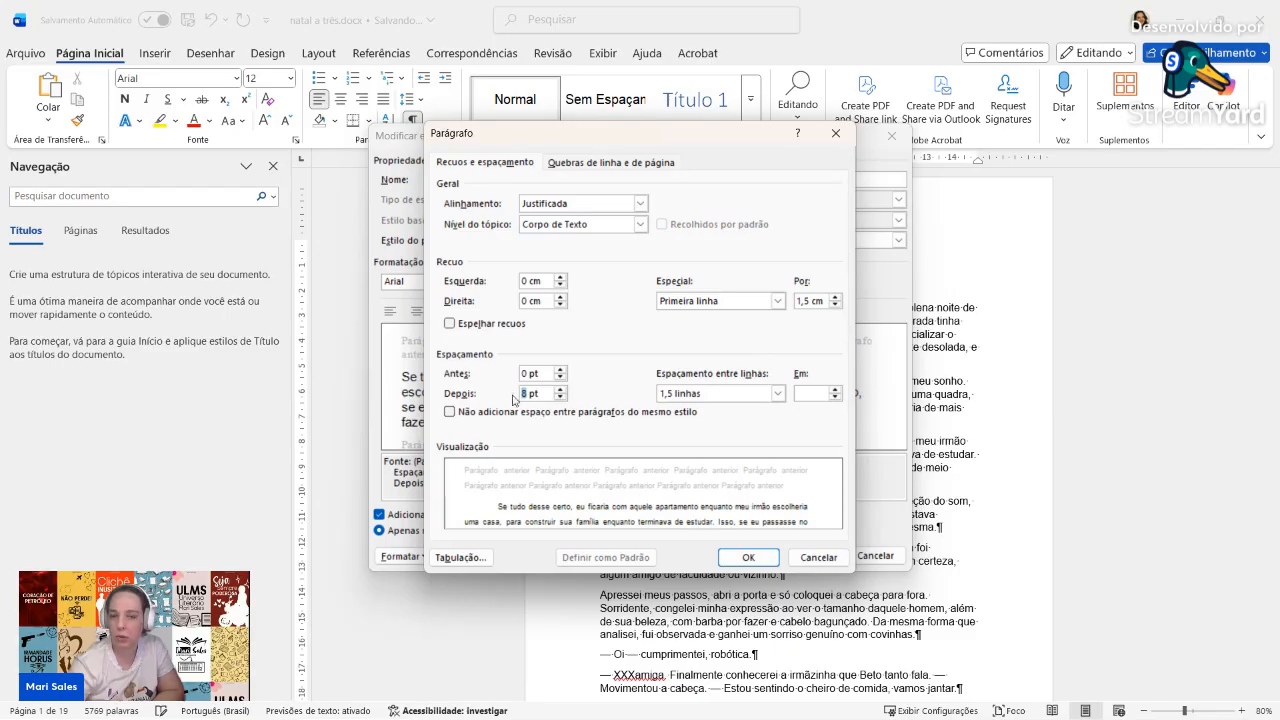
{"action": "left_click", "coordinate": [750, 557]}
{"action": "left_click", "coordinate": [790, 557]}
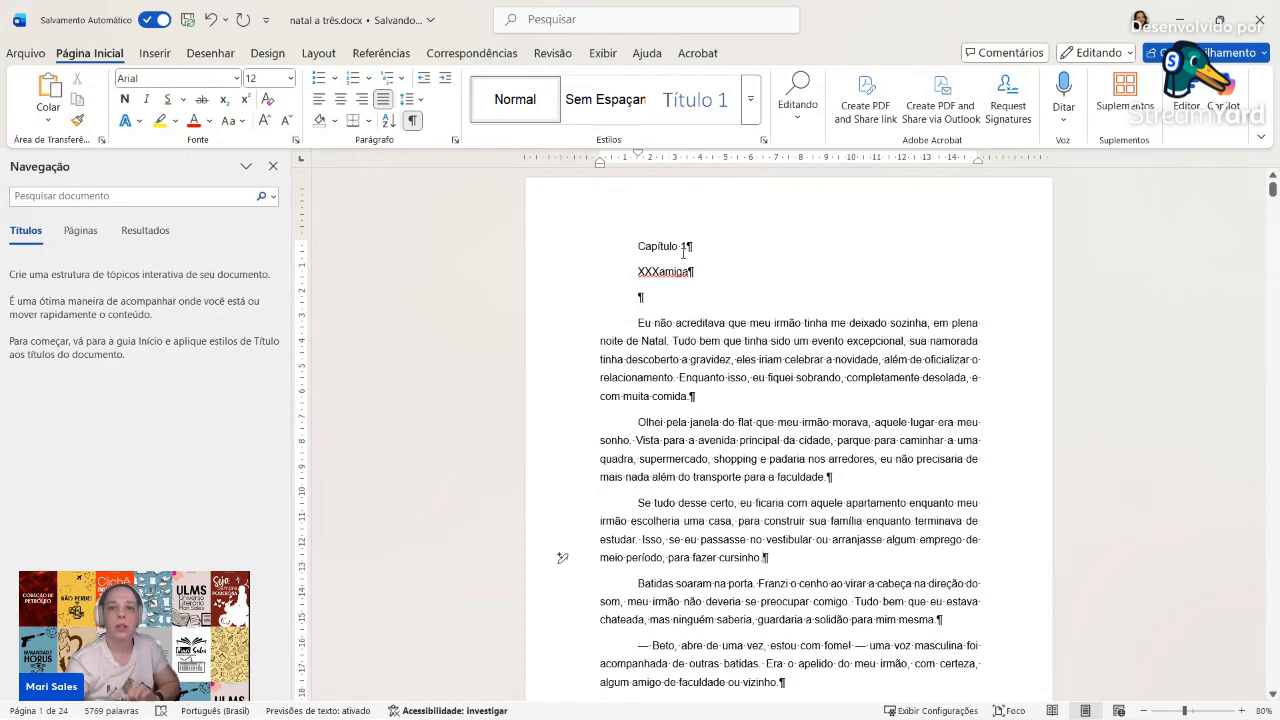
Step: Modify the Título 1 style to use the Arial font with centred alignment
{"action": "right_click", "coordinate": [705, 103]}
{"action": "left_click", "coordinate": [712, 128]}
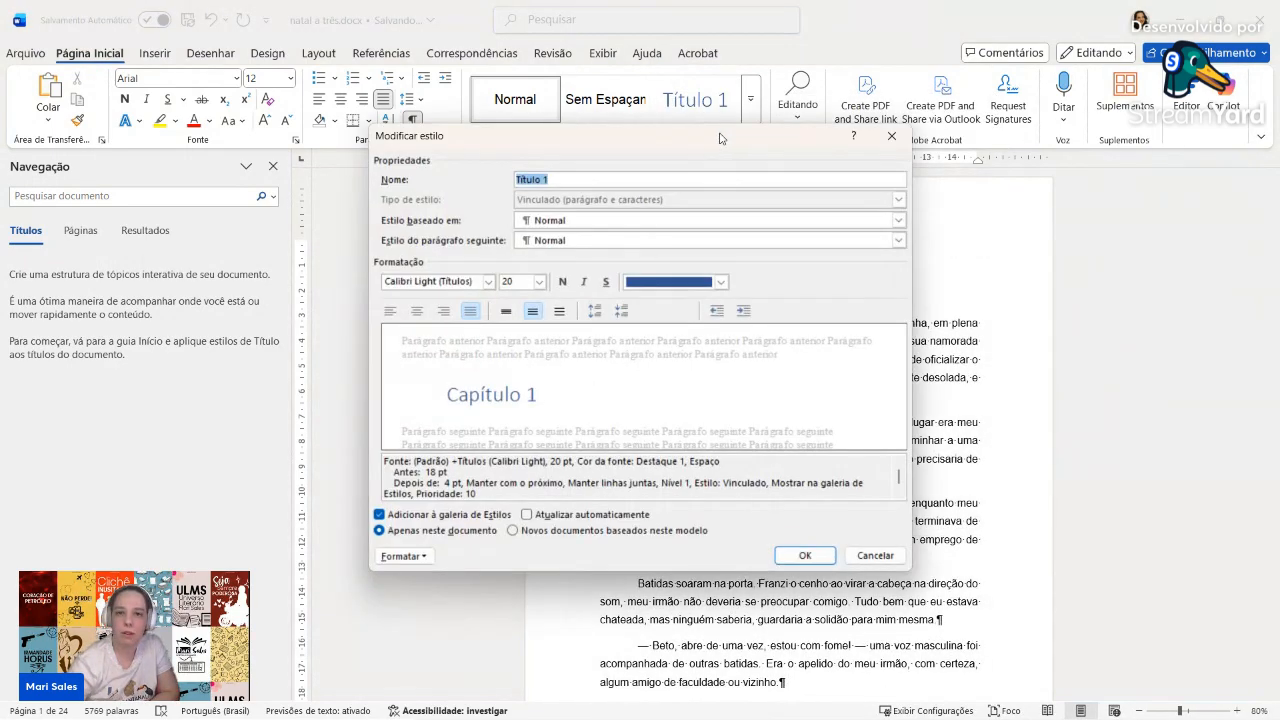
{"action": "left_click", "coordinate": [488, 281]}
{"action": "left_click", "coordinate": [398, 338]}
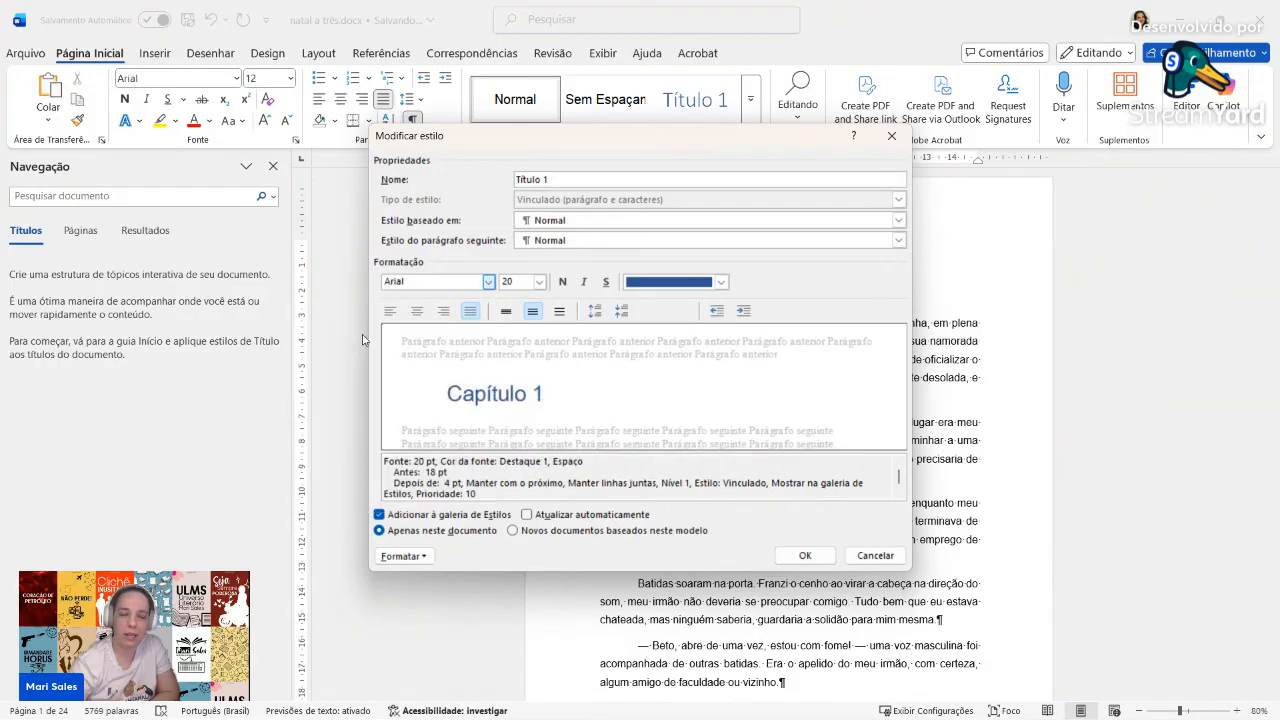
{"action": "left_click", "coordinate": [417, 311]}
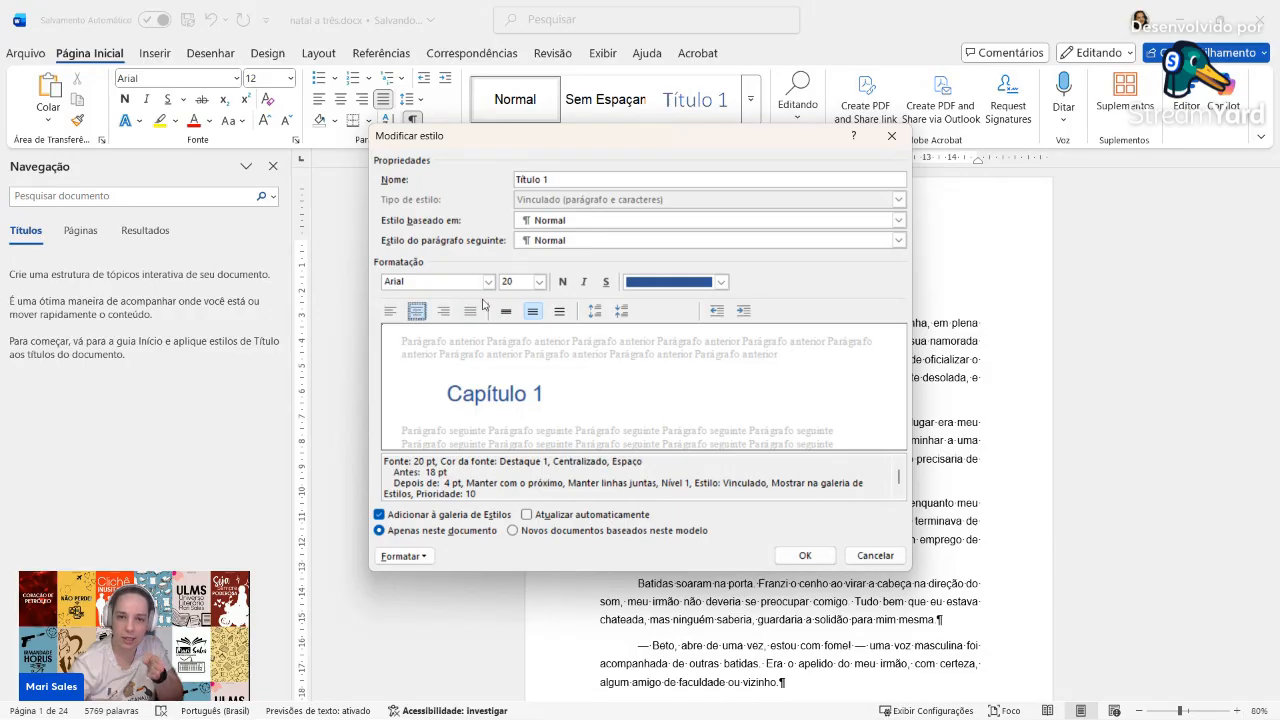
Step: Make the Título 1 style bold with automatic font colour and 48 pt size, and apply the changes
{"action": "left_click", "coordinate": [563, 282]}
{"action": "left_click", "coordinate": [666, 283]}
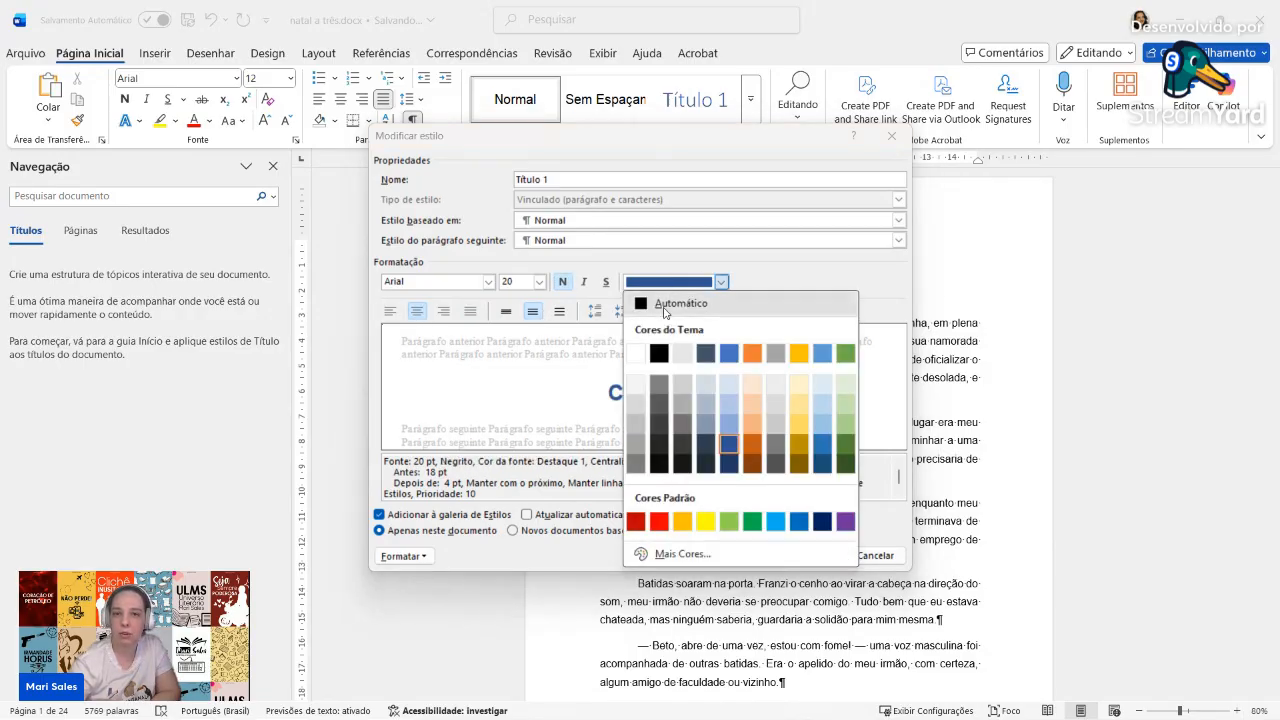
{"action": "left_click", "coordinate": [665, 304]}
{"action": "left_click", "coordinate": [539, 282]}
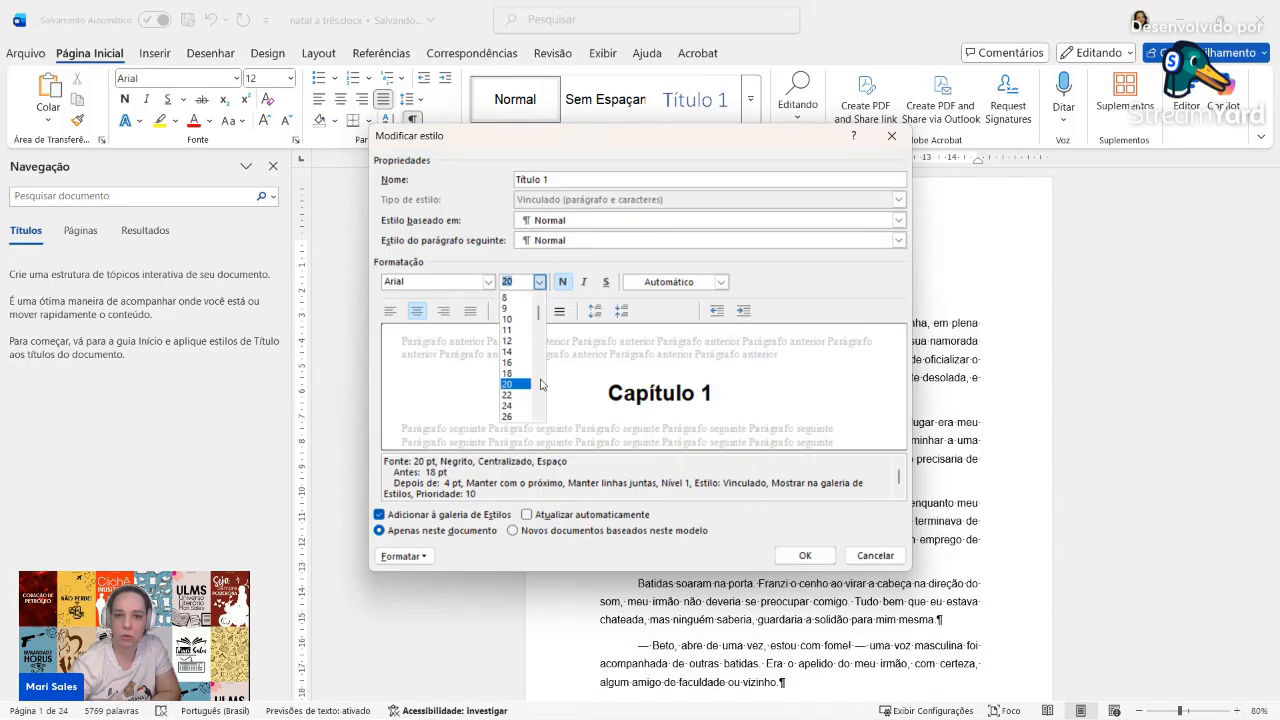
{"action": "scroll", "coordinate": [520, 405], "scroll_direction": "down", "scroll_amount": 3}
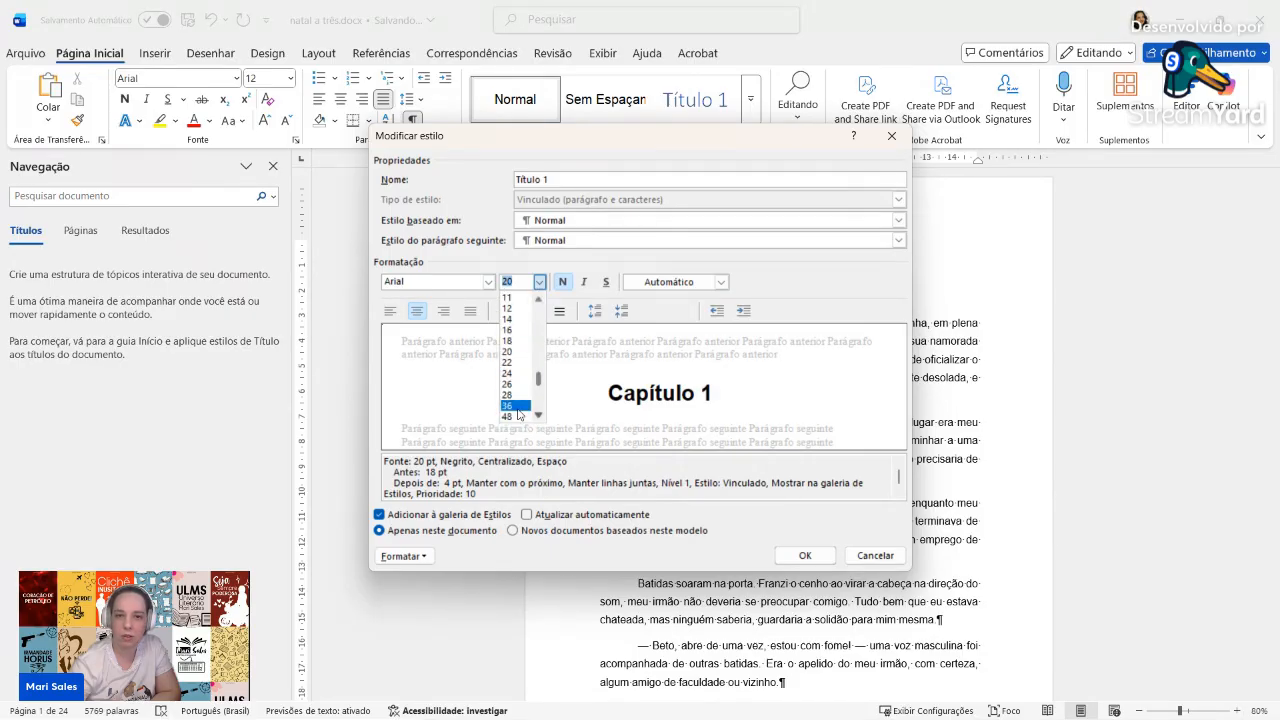
{"action": "left_click", "coordinate": [518, 416]}
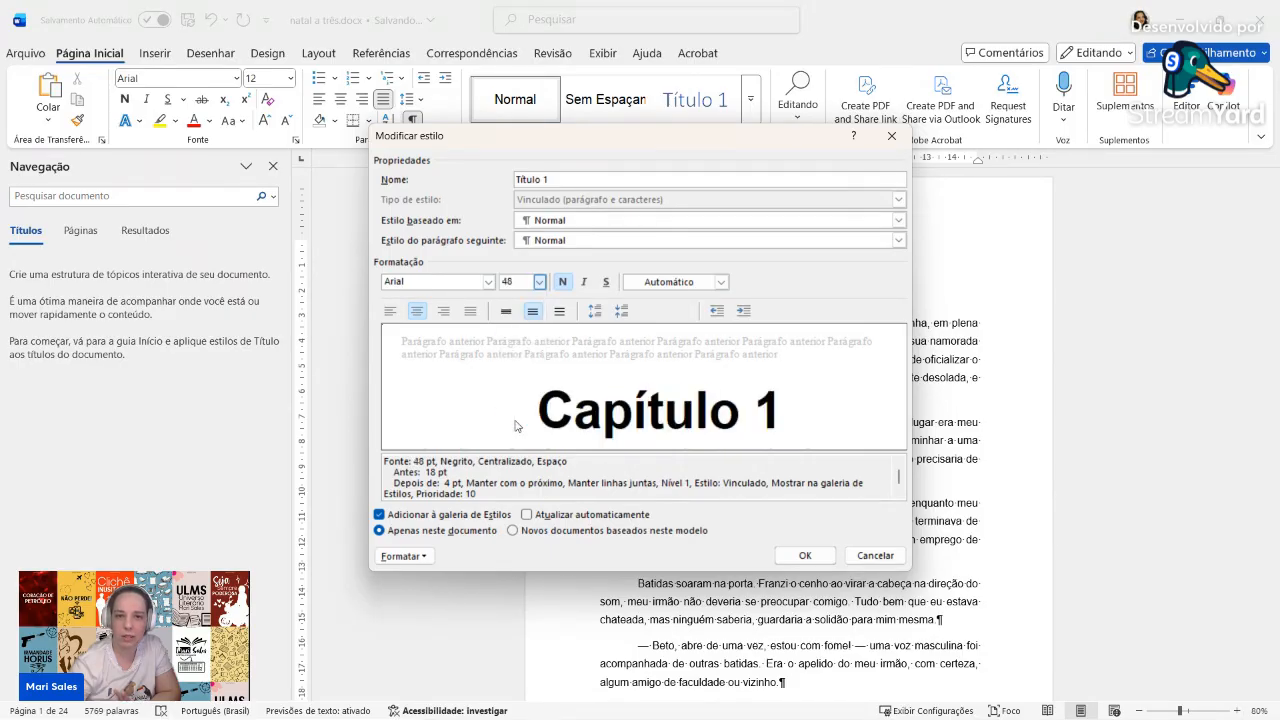
{"action": "left_click", "coordinate": [802, 556]}
Step: Remove the first-line indent from the Título 1 style's paragraph settings and apply the style changes
{"action": "right_click", "coordinate": [699, 104]}
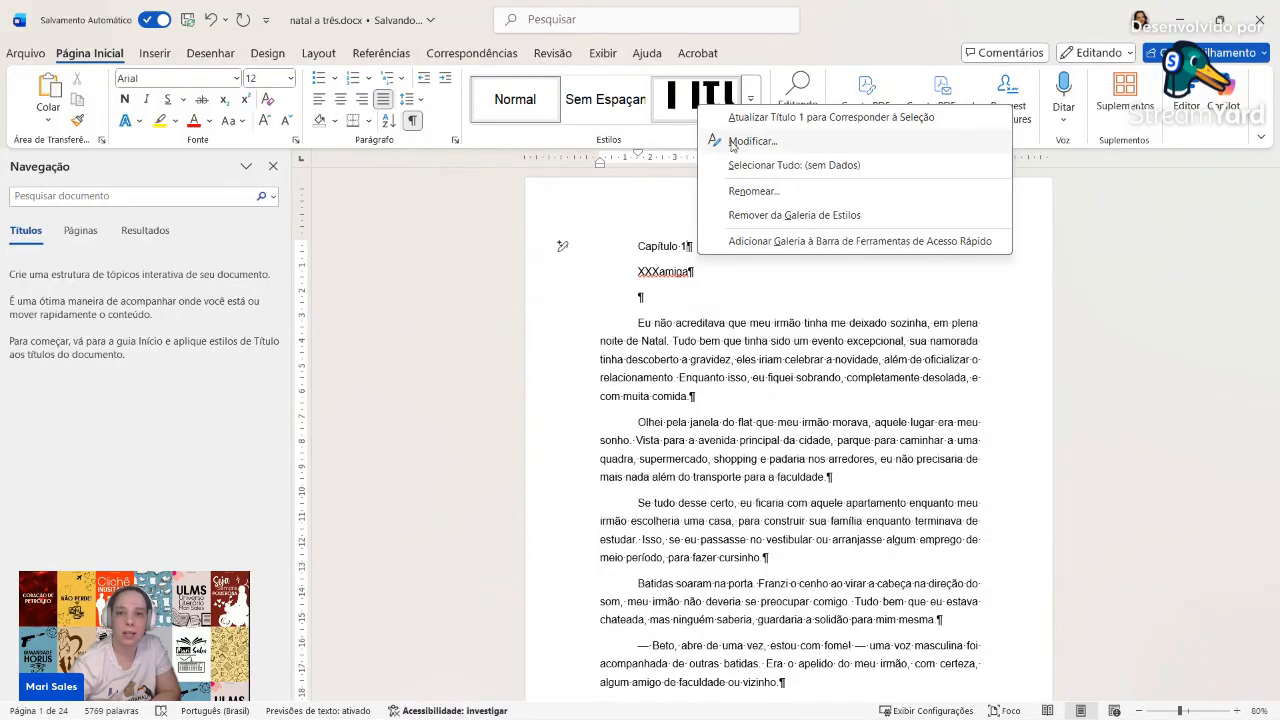
{"action": "left_click", "coordinate": [735, 143]}
{"action": "left_click", "coordinate": [403, 556]}
{"action": "left_click", "coordinate": [355, 401]}
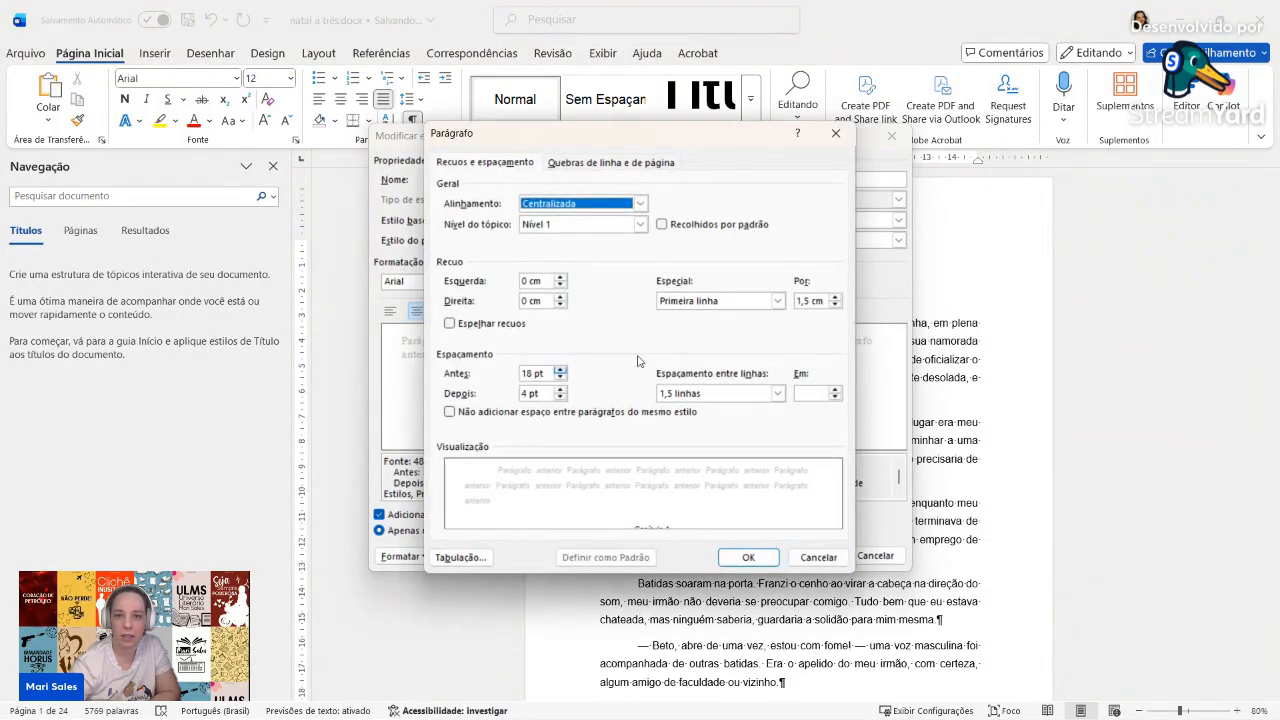
{"action": "left_click", "coordinate": [718, 300]}
{"action": "left_click", "coordinate": [723, 315]}
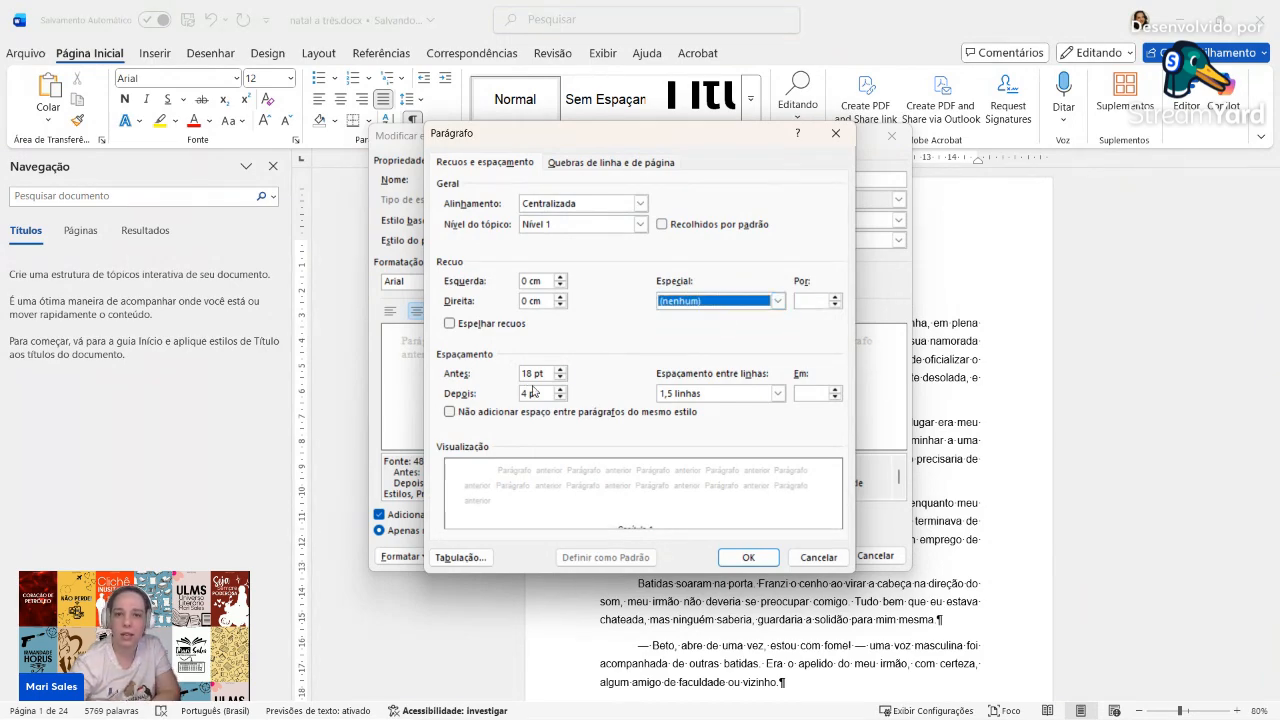
{"action": "left_click", "coordinate": [748, 556]}
{"action": "left_click", "coordinate": [786, 557]}
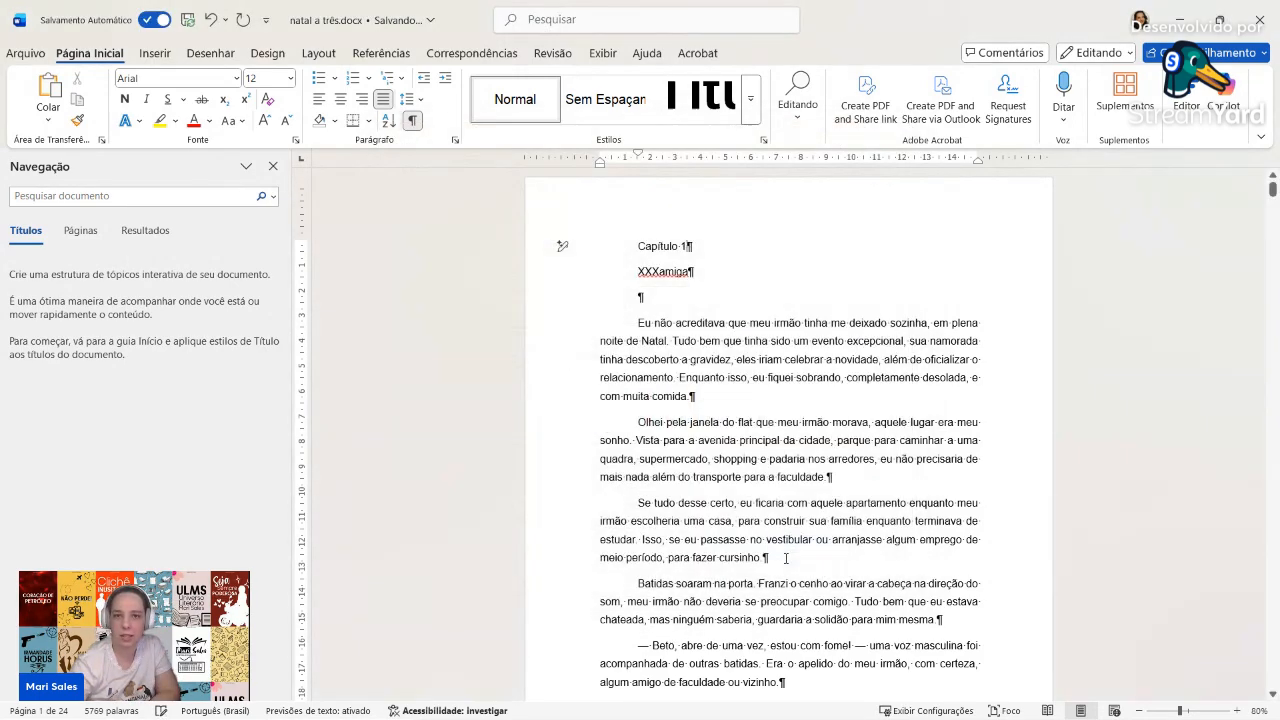
Step: Modify the Sem Espaçamento style to use 1.5 line spacing and centred alignment
{"action": "right_click", "coordinate": [603, 110]}
{"action": "left_click", "coordinate": [620, 136]}
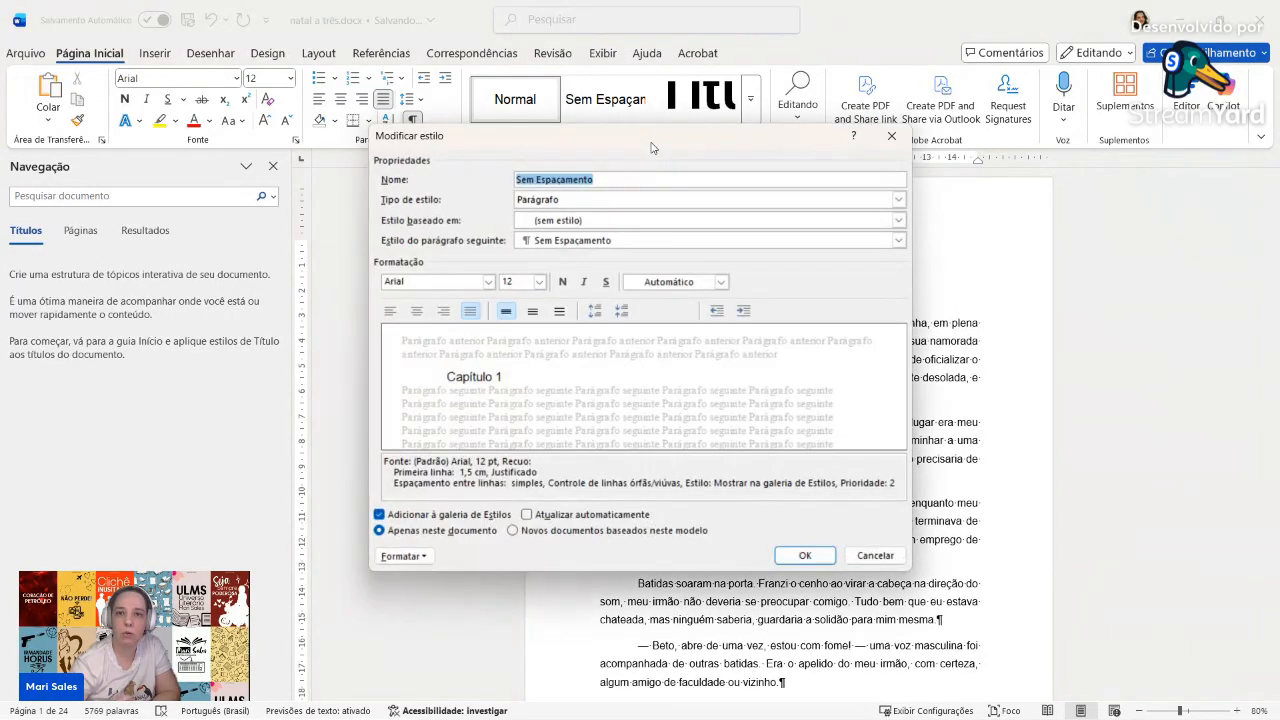
{"action": "left_click", "coordinate": [534, 314]}
{"action": "left_click", "coordinate": [417, 312]}
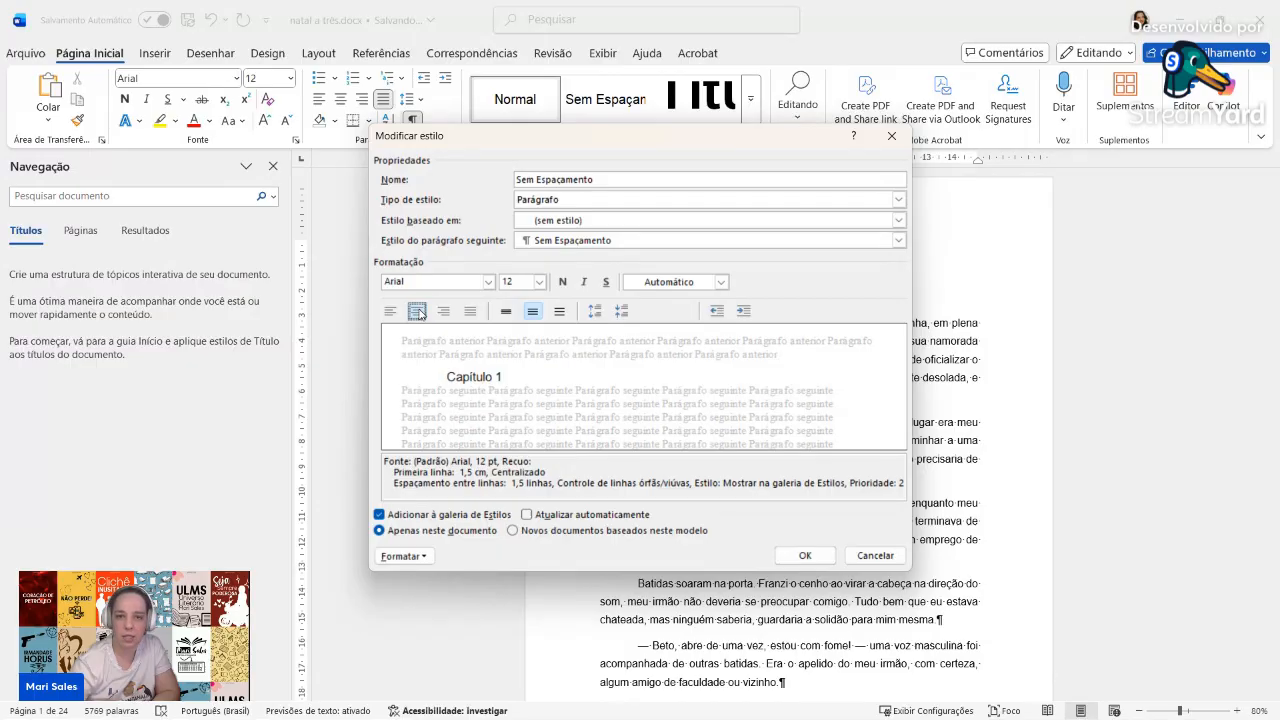
Step: Remove the Sem Espaçamento style's first-line indent, set its spacing before and after to 8 pt, and apply the changes
{"action": "left_click", "coordinate": [423, 556]}
{"action": "left_click", "coordinate": [375, 403]}
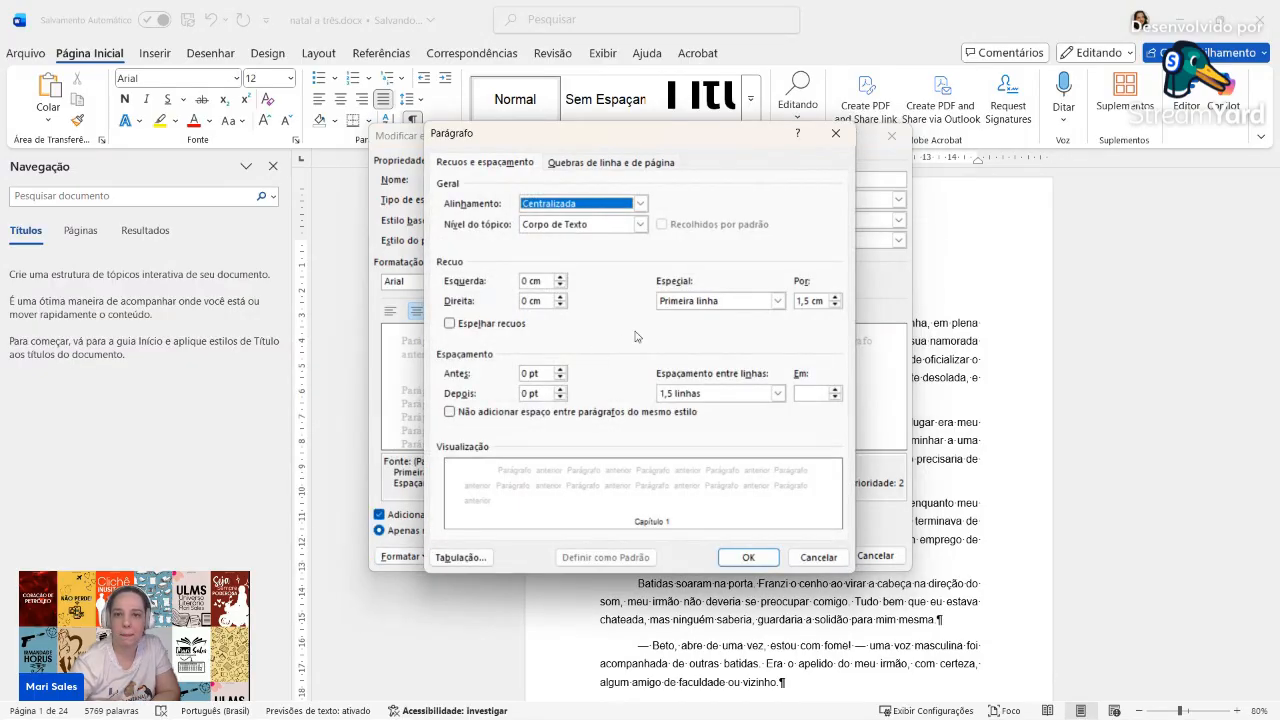
{"action": "left_click", "coordinate": [723, 302]}
{"action": "left_click", "coordinate": [723, 313]}
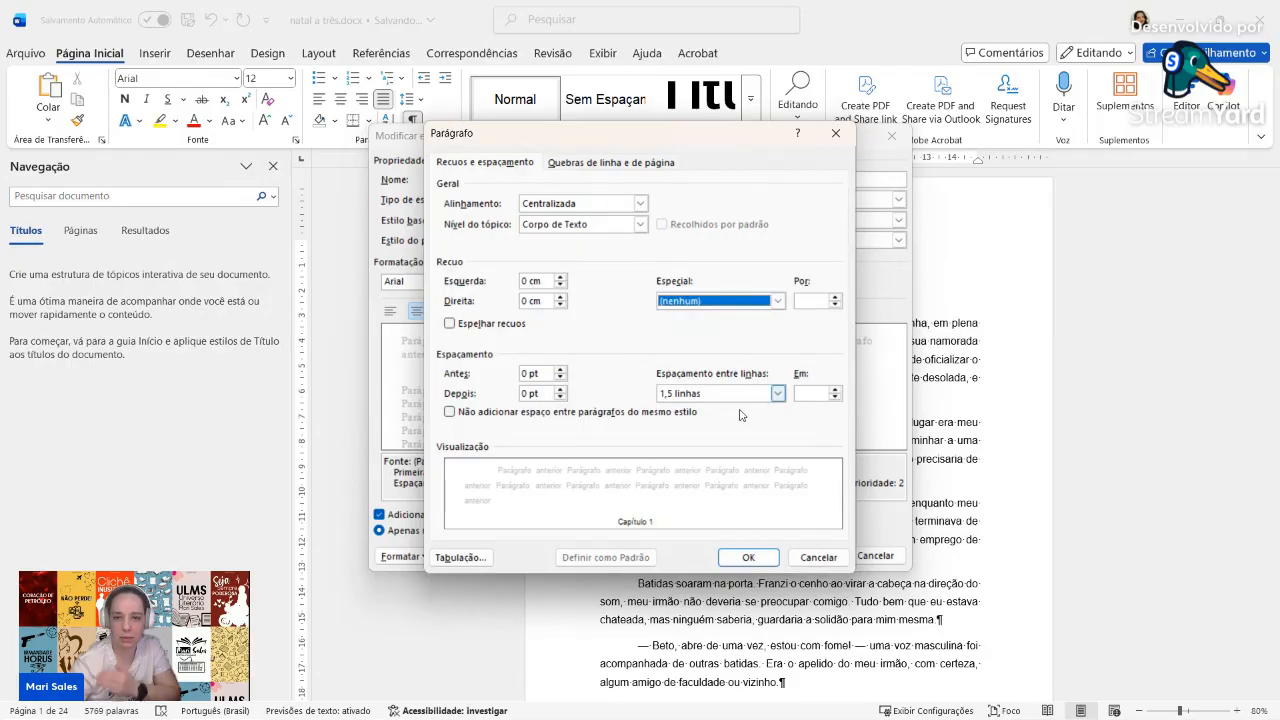
{"action": "double_click", "coordinate": [522, 393]}
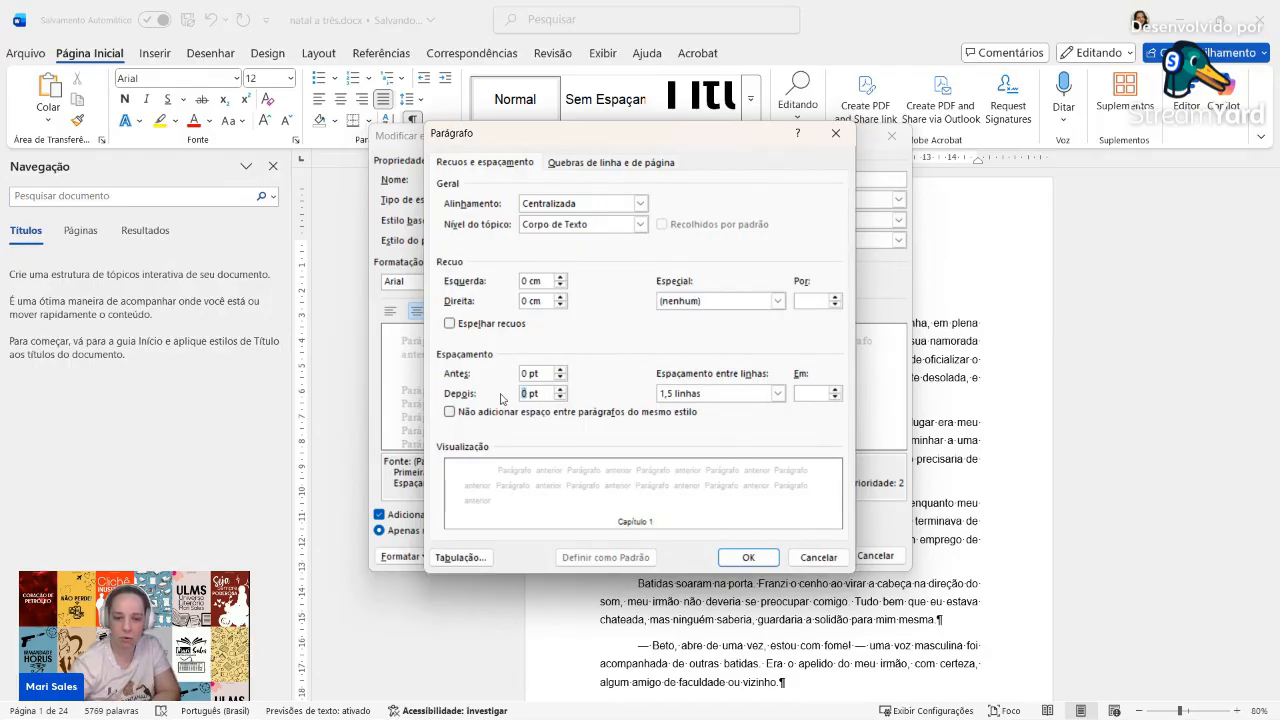
{"action": "type", "text": "8"}
{"action": "double_click", "coordinate": [522, 372]}
{"action": "type", "text": "8"}
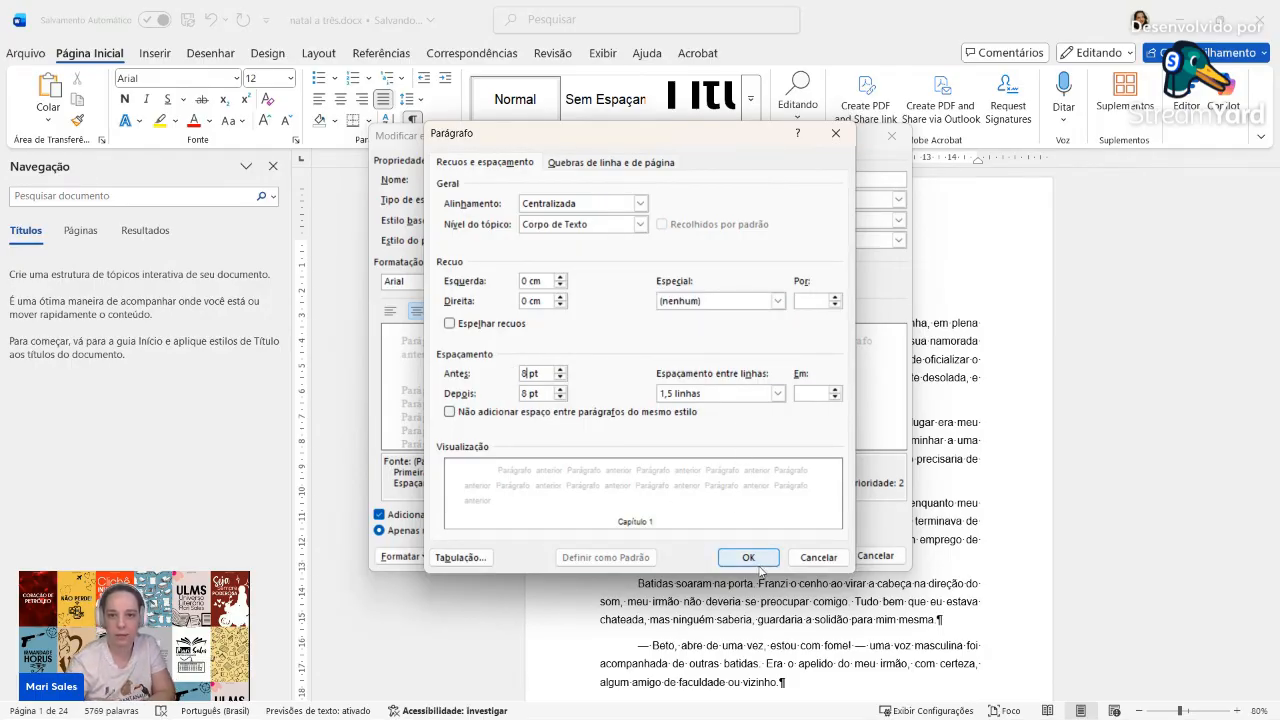
{"action": "left_click", "coordinate": [748, 557]}
{"action": "left_click", "coordinate": [810, 549]}
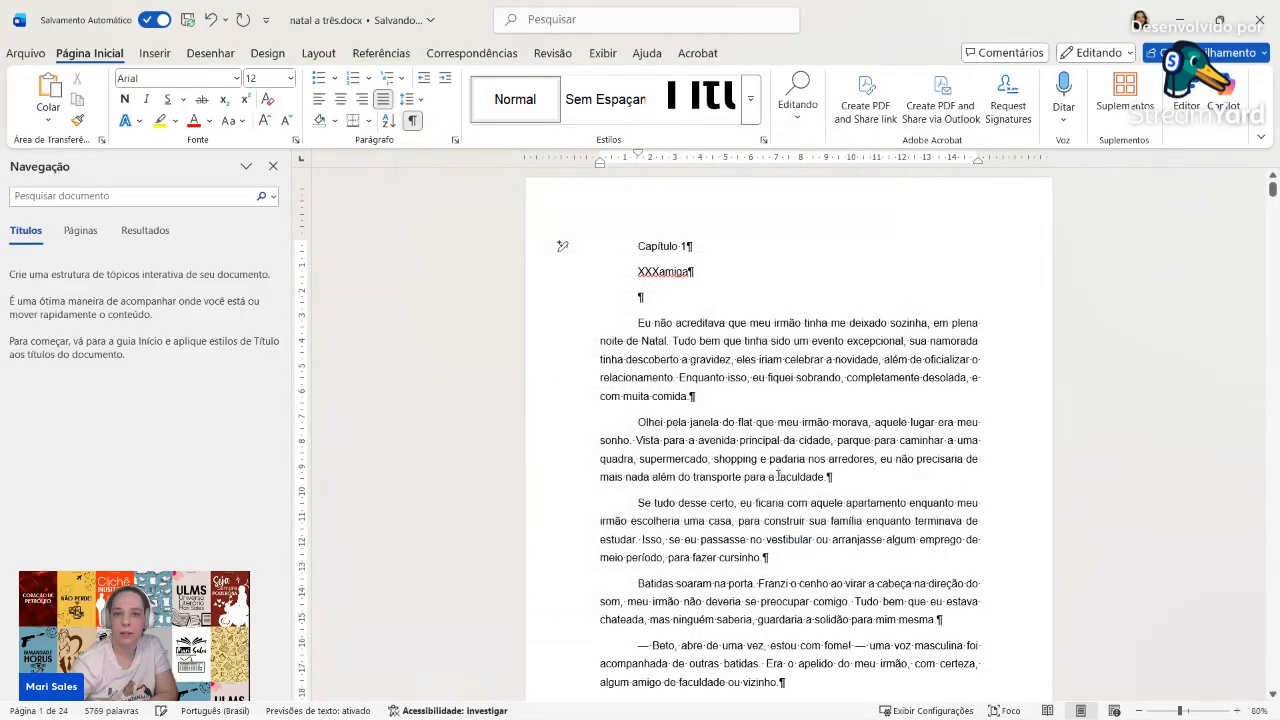
Step: Modify the Título 2 style to use the Arial font at 22 pt
{"action": "left_click", "coordinate": [751, 99]}
{"action": "right_click", "coordinate": [757, 102]}
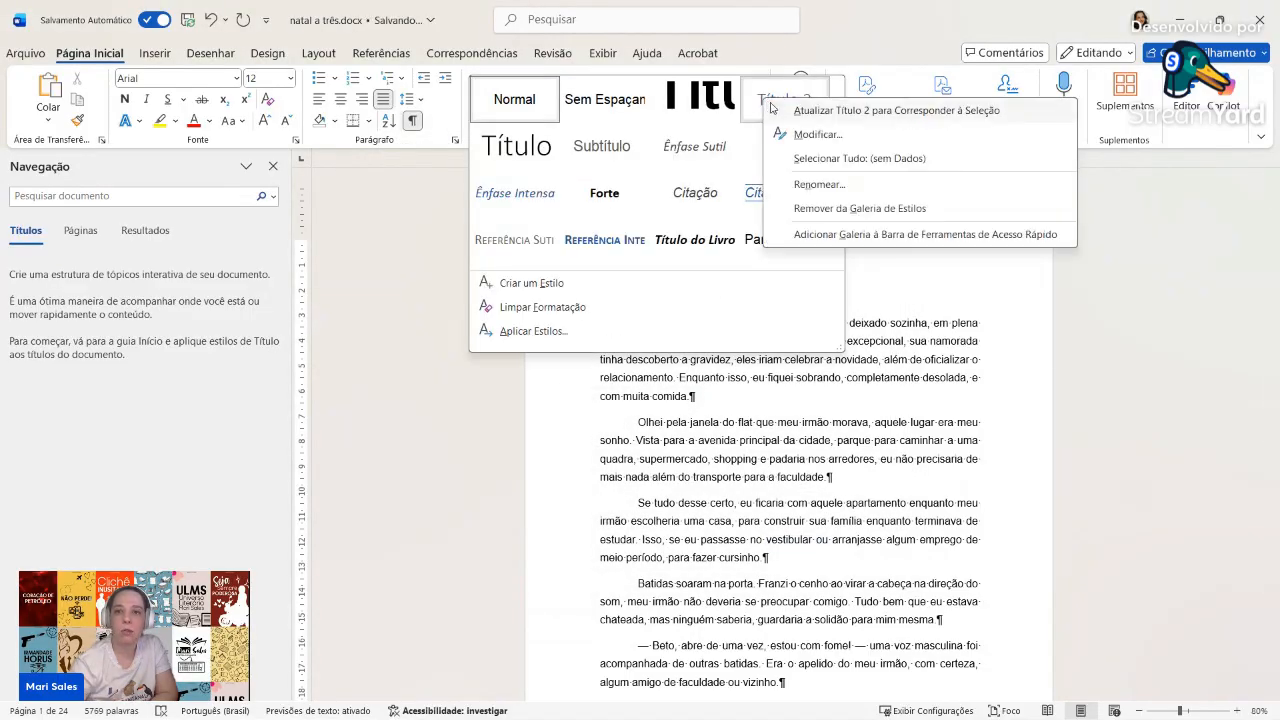
{"action": "left_click", "coordinate": [820, 134]}
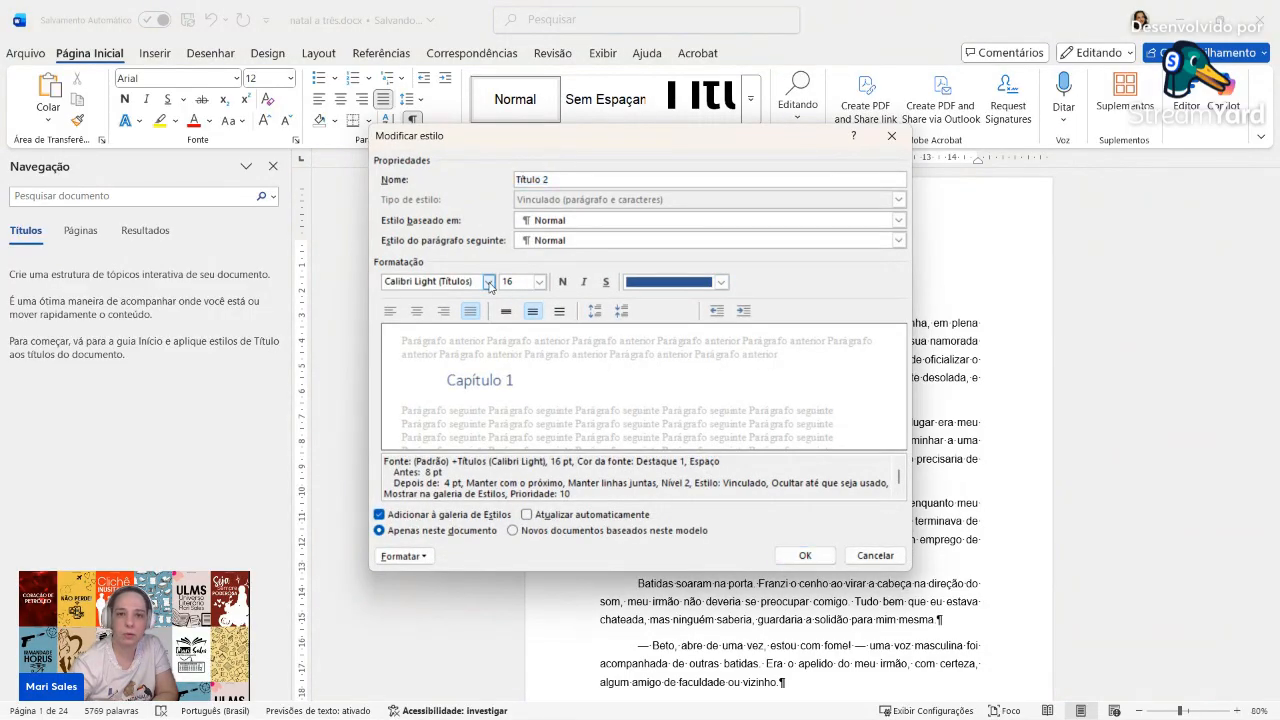
{"action": "left_click", "coordinate": [490, 285]}
{"action": "left_click", "coordinate": [391, 340]}
{"action": "left_click", "coordinate": [539, 282]}
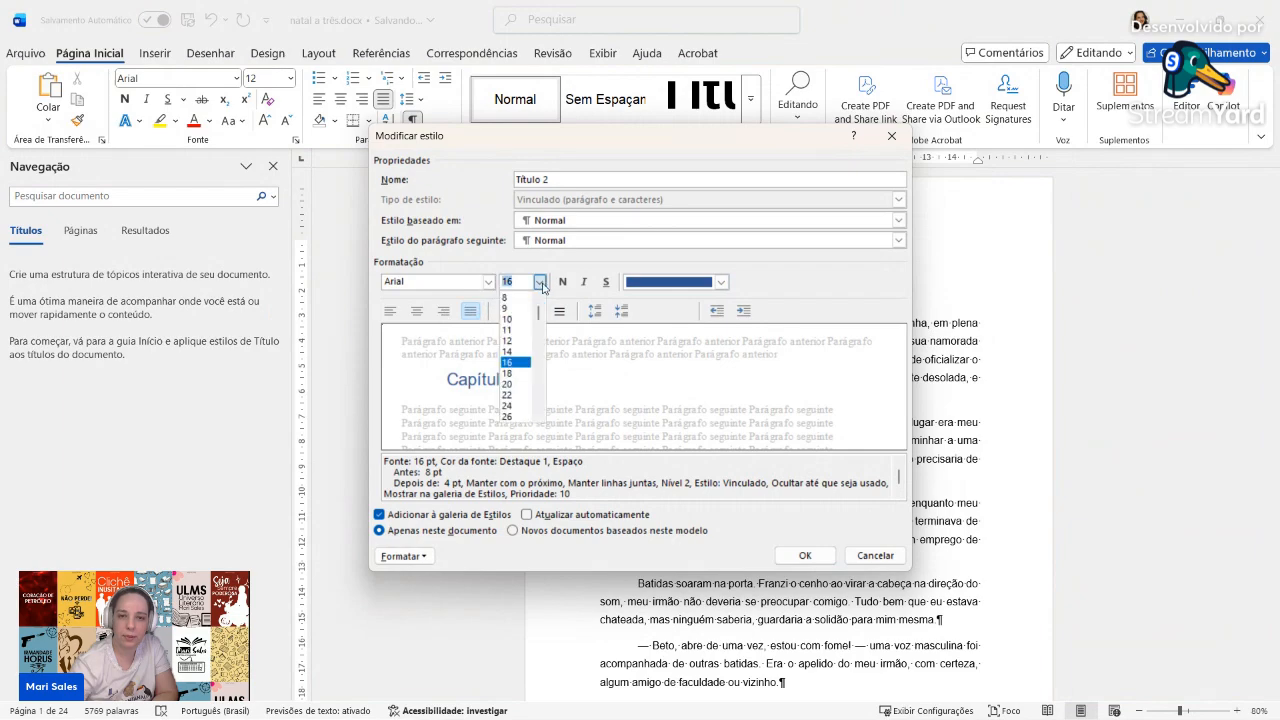
{"action": "left_click", "coordinate": [518, 395]}
Step: Give the Título 2 style automatic font colour, bold and centred alignment, and apply the changes
{"action": "left_click", "coordinate": [645, 283]}
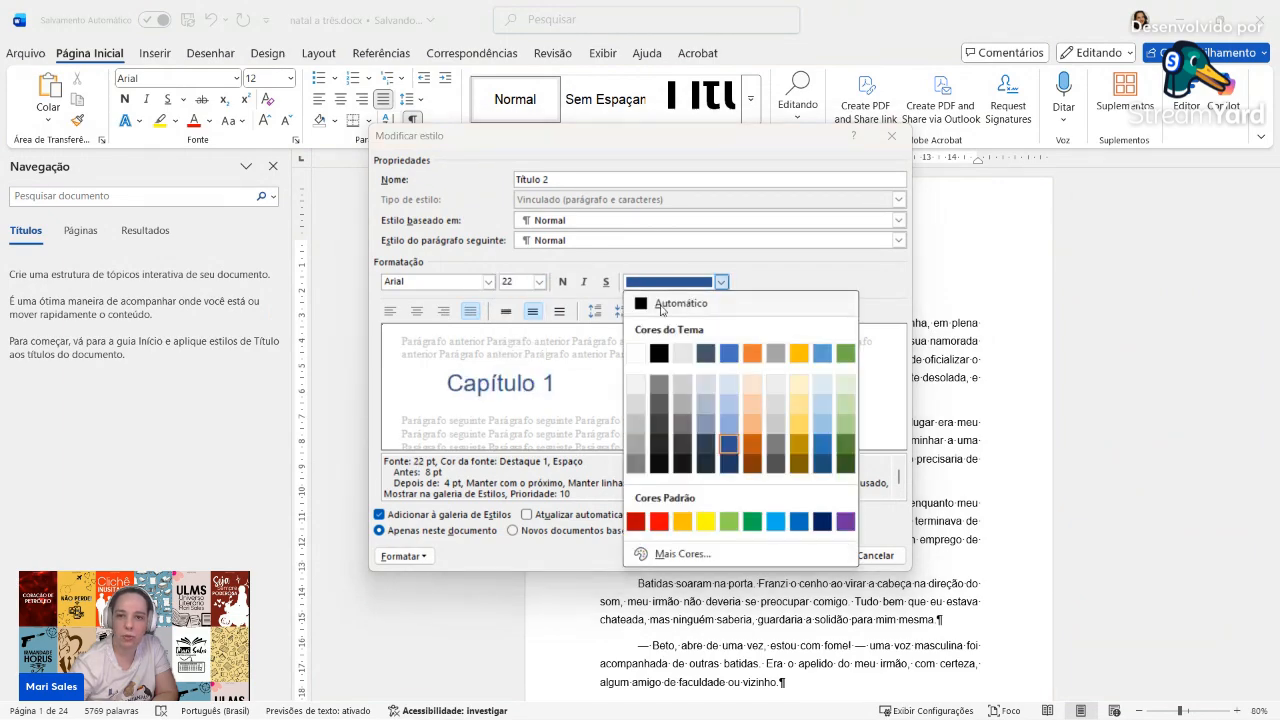
{"action": "left_click", "coordinate": [678, 298]}
{"action": "left_click", "coordinate": [562, 282]}
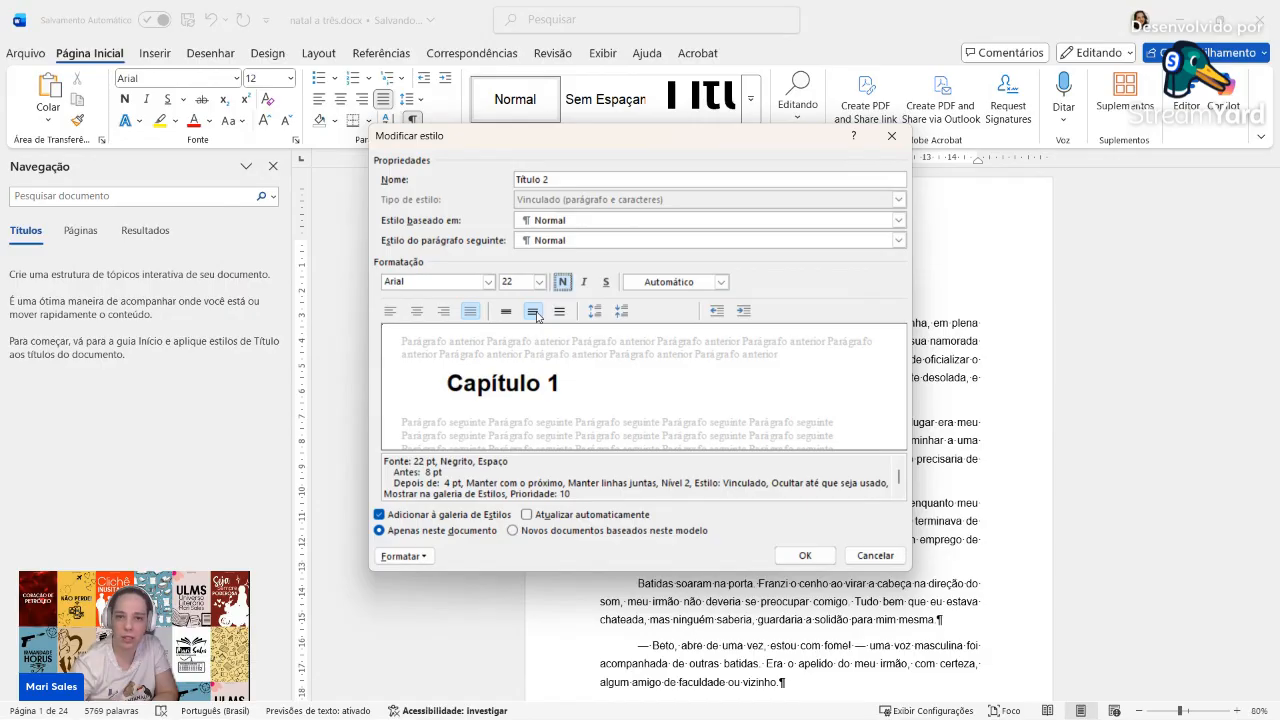
{"action": "left_click", "coordinate": [421, 313]}
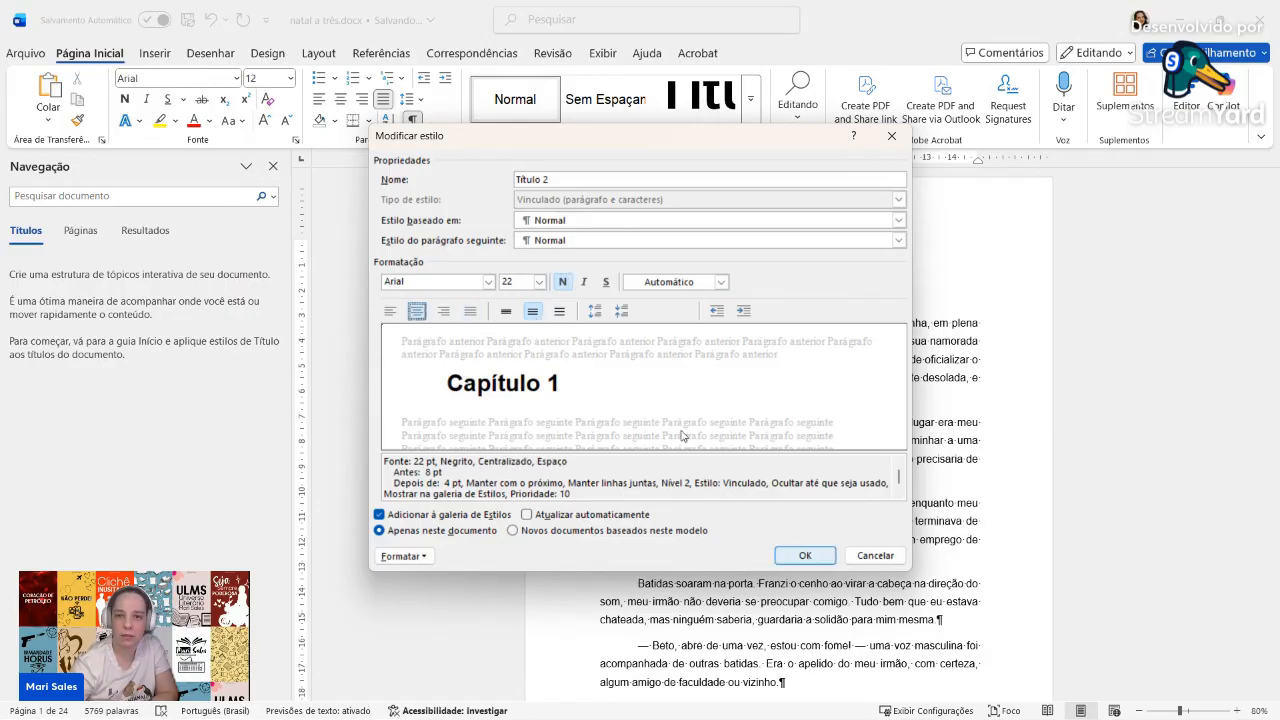
{"action": "left_click", "coordinate": [804, 556]}
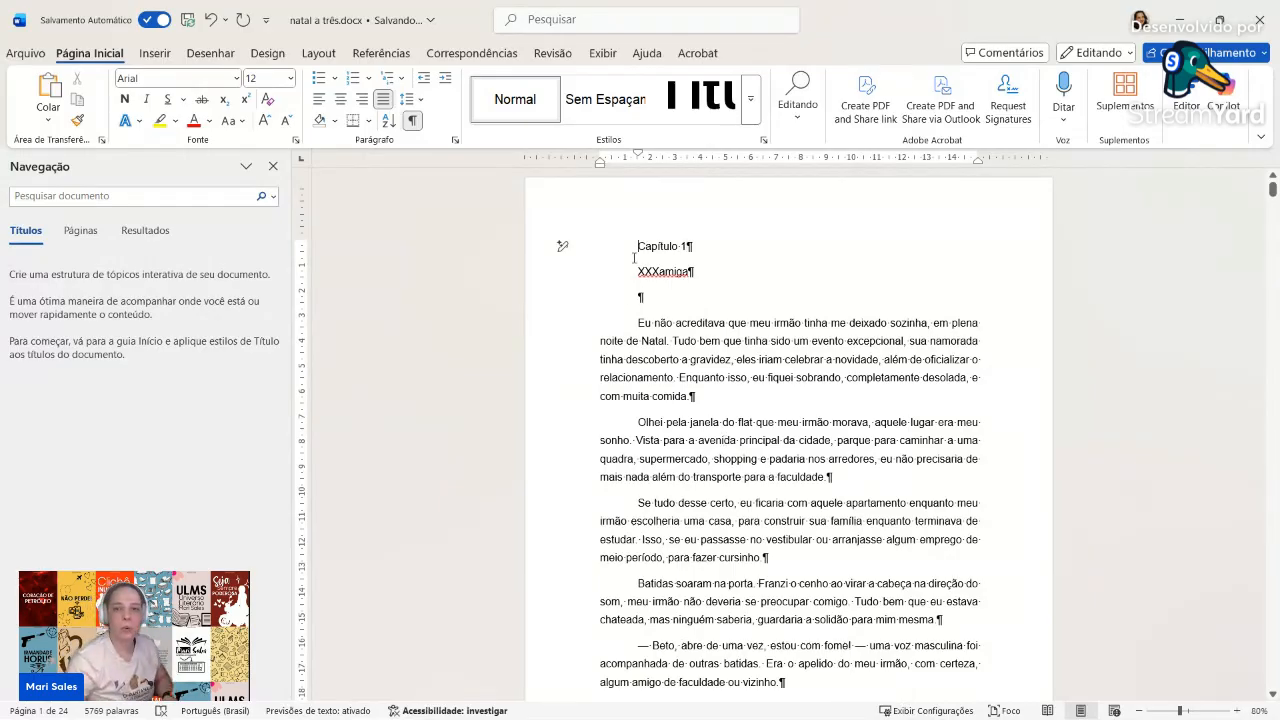
Step: Add a "Título" line above Capítulo 1, insert a page break below it, and place the cursor on the page-break line
{"action": "key", "text": "Return"}
{"action": "key", "text": "Return"}
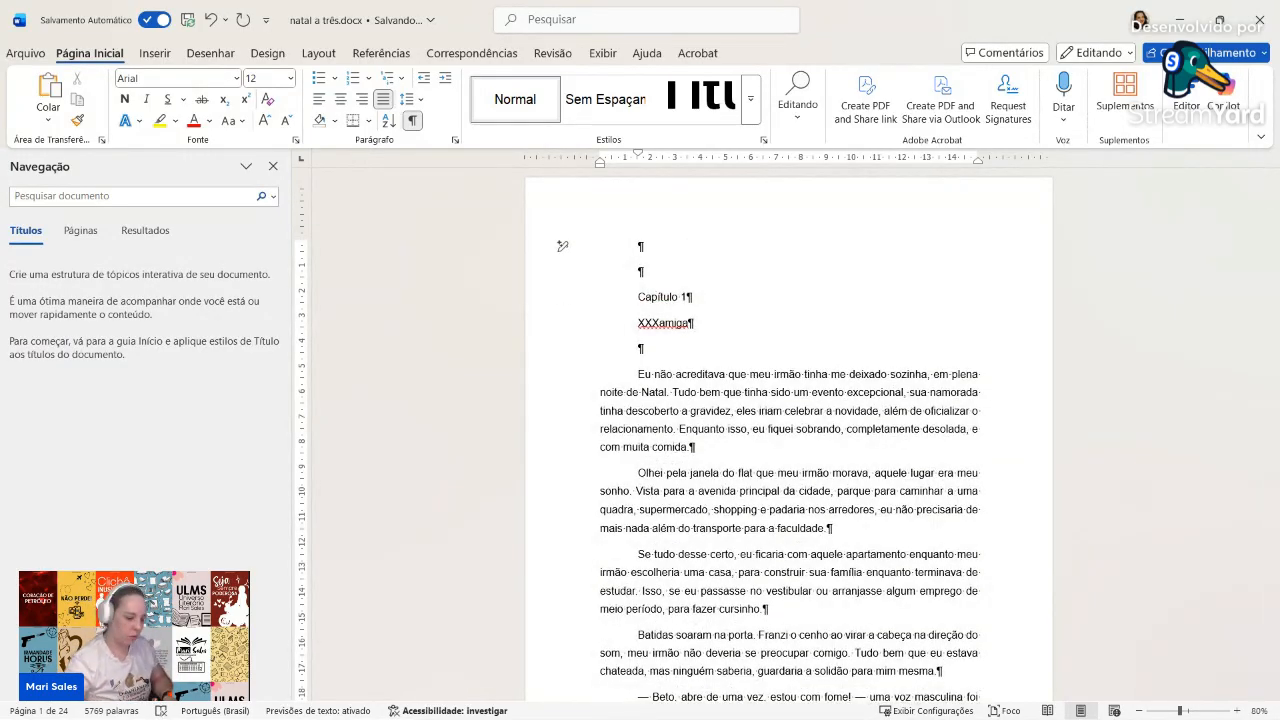
{"action": "type", "text": "Título"}
{"action": "key", "text": "Return"}
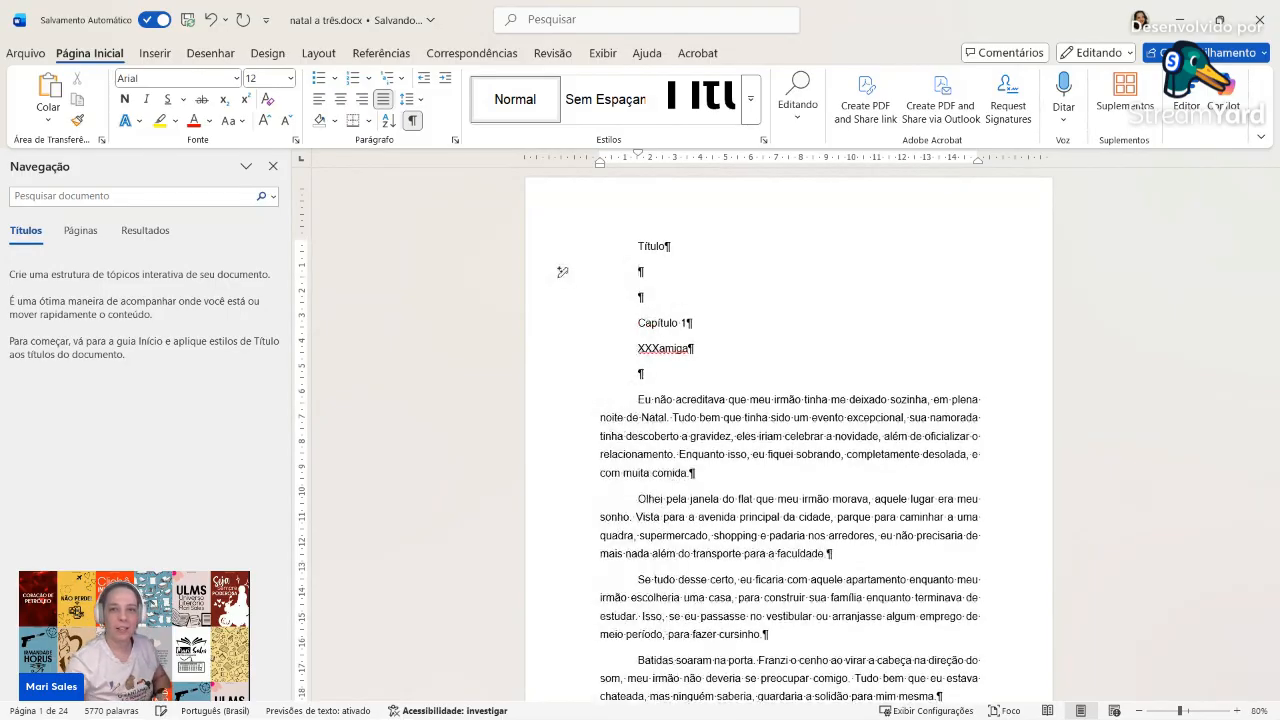
{"action": "key", "text": "ctrl+Return"}
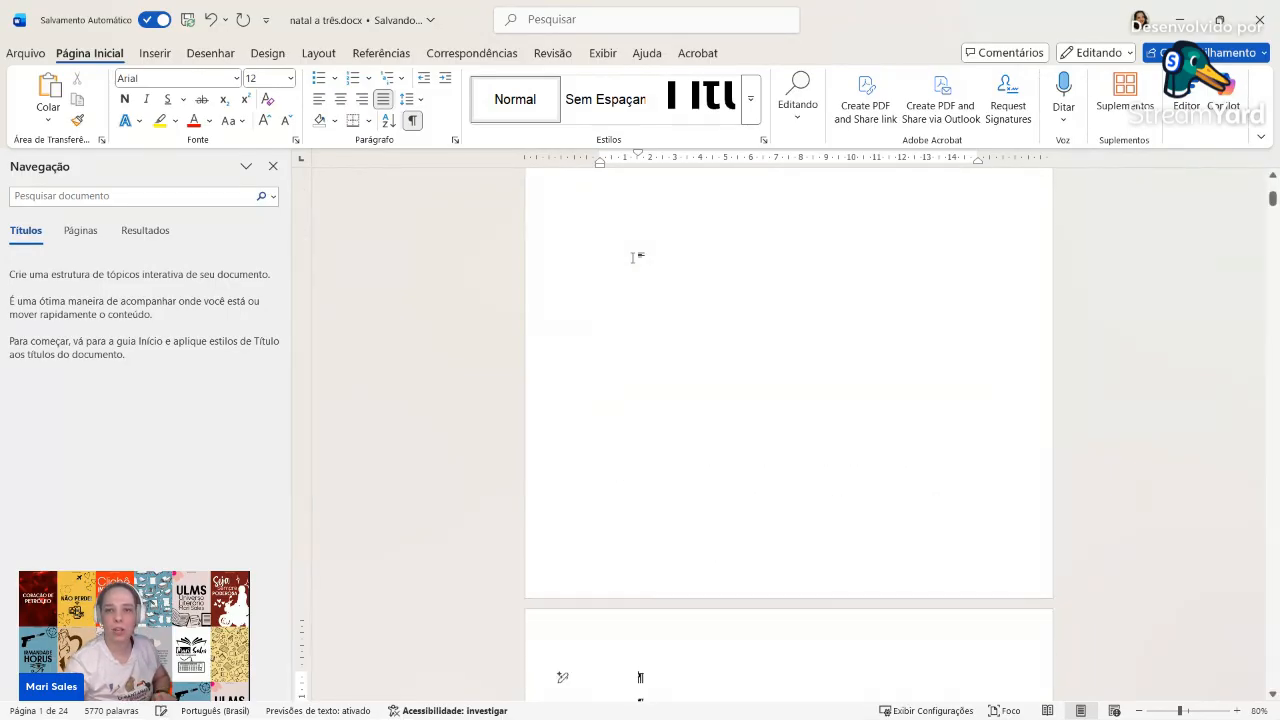
{"action": "left_click", "coordinate": [605, 281]}
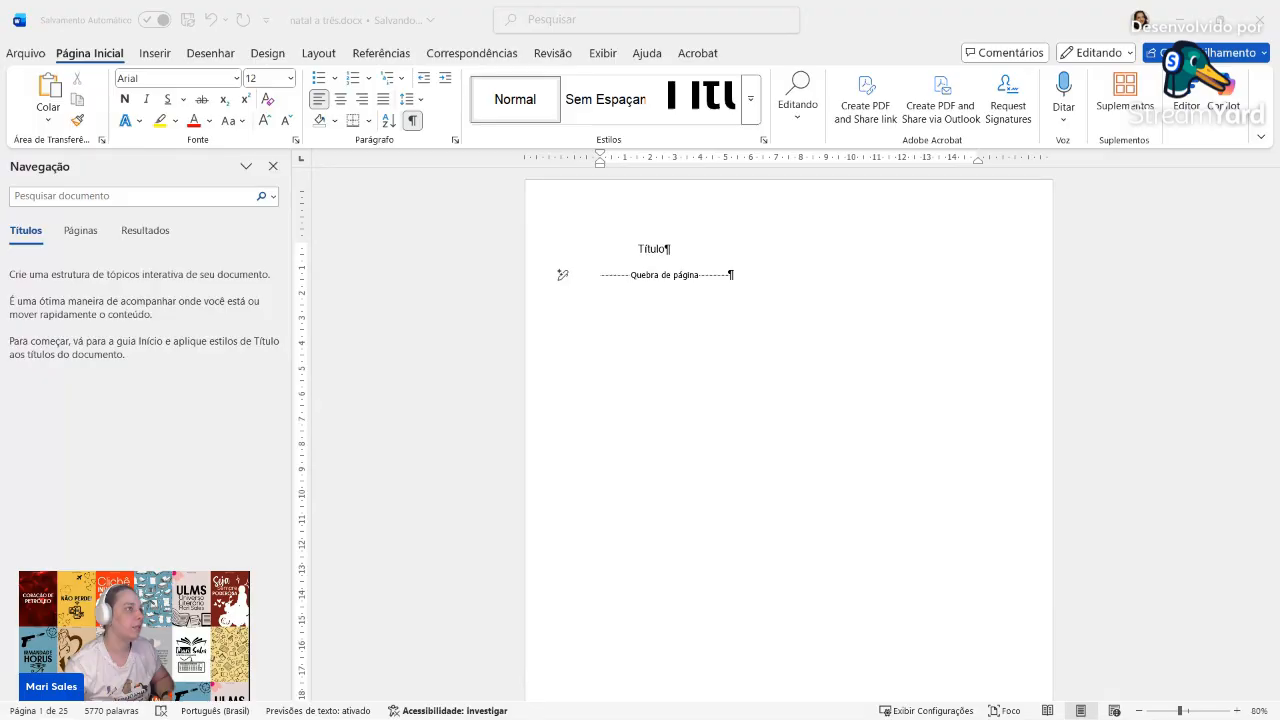
Step: Switch to the maximised Canva window and open page 393 with the Natal à Três cover in the Meu DesafioMariSales 2025 design
{"action": "left_click_drag", "start_coordinate": [0, 208], "coordinate": [282, 230]}
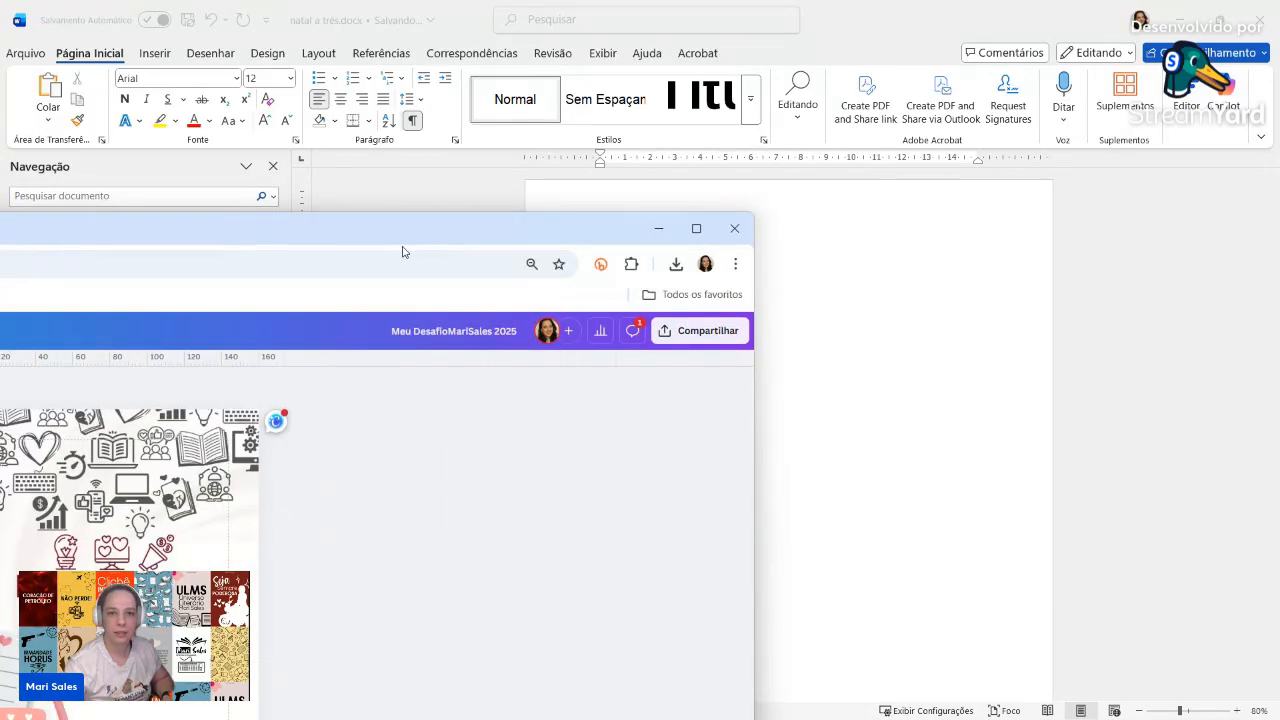
{"action": "double_click", "coordinate": [407, 236]}
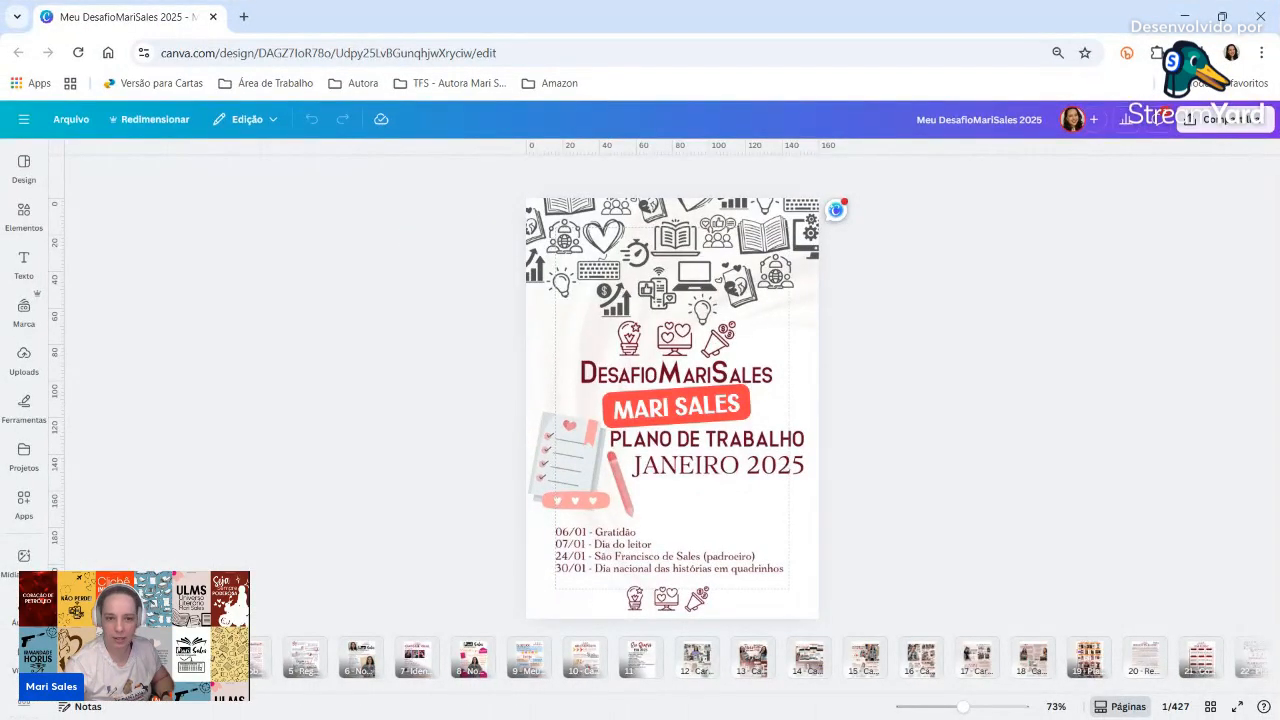
{"action": "left_click_drag", "start_coordinate": [106, 689], "coordinate": [1253, 703]}
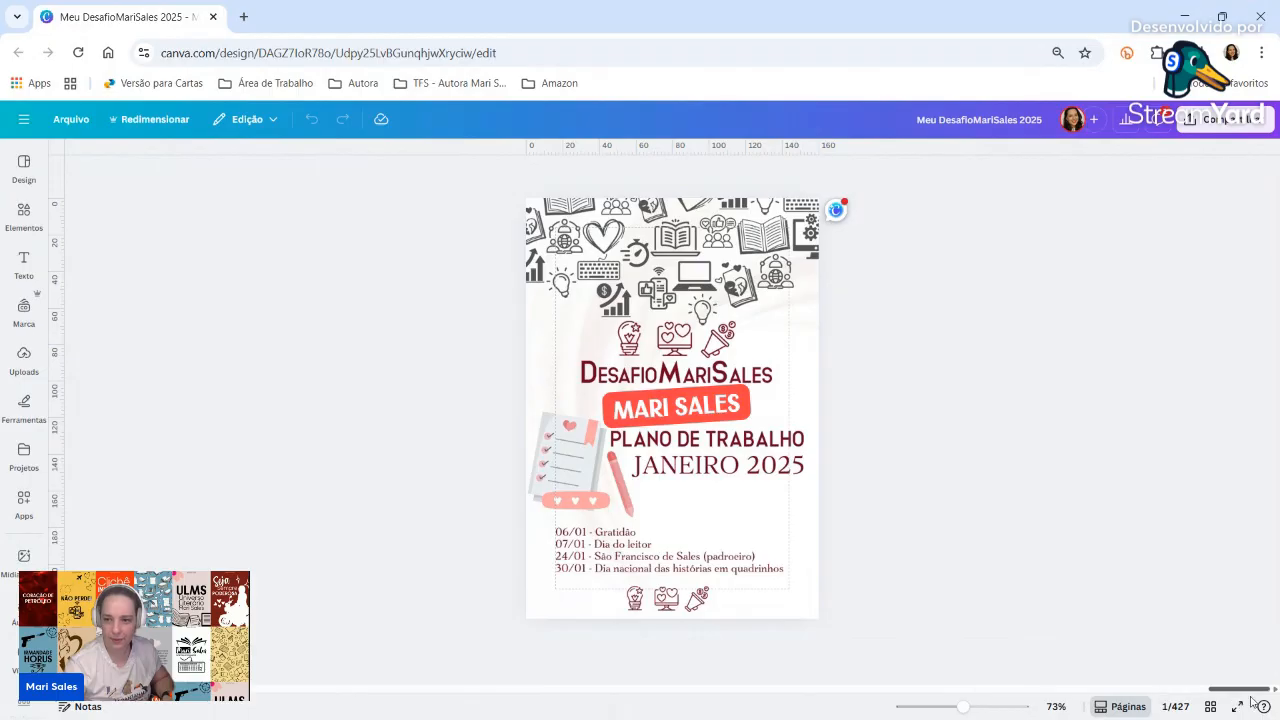
{"action": "scroll", "coordinate": [1197, 637], "scroll_direction": "down", "scroll_amount": 5}
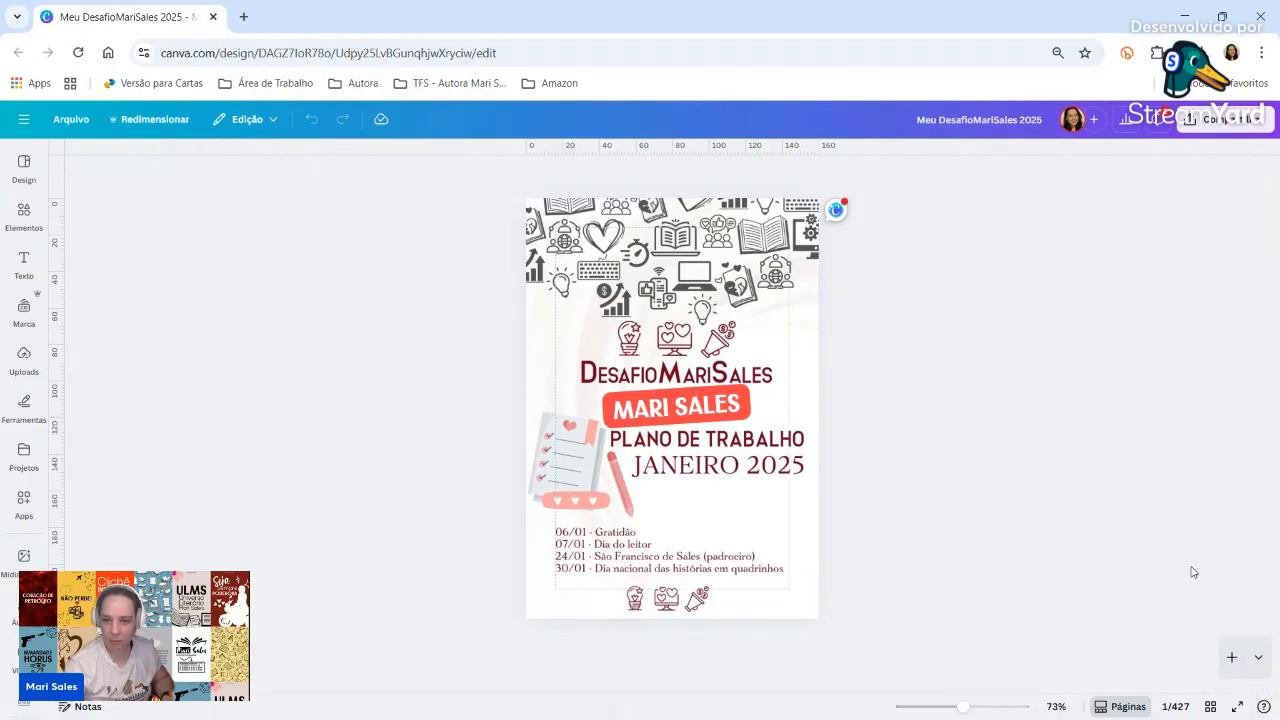
{"action": "left_click_drag", "start_coordinate": [1217, 691], "coordinate": [1148, 692]}
{"action": "left_click", "coordinate": [535, 658]}
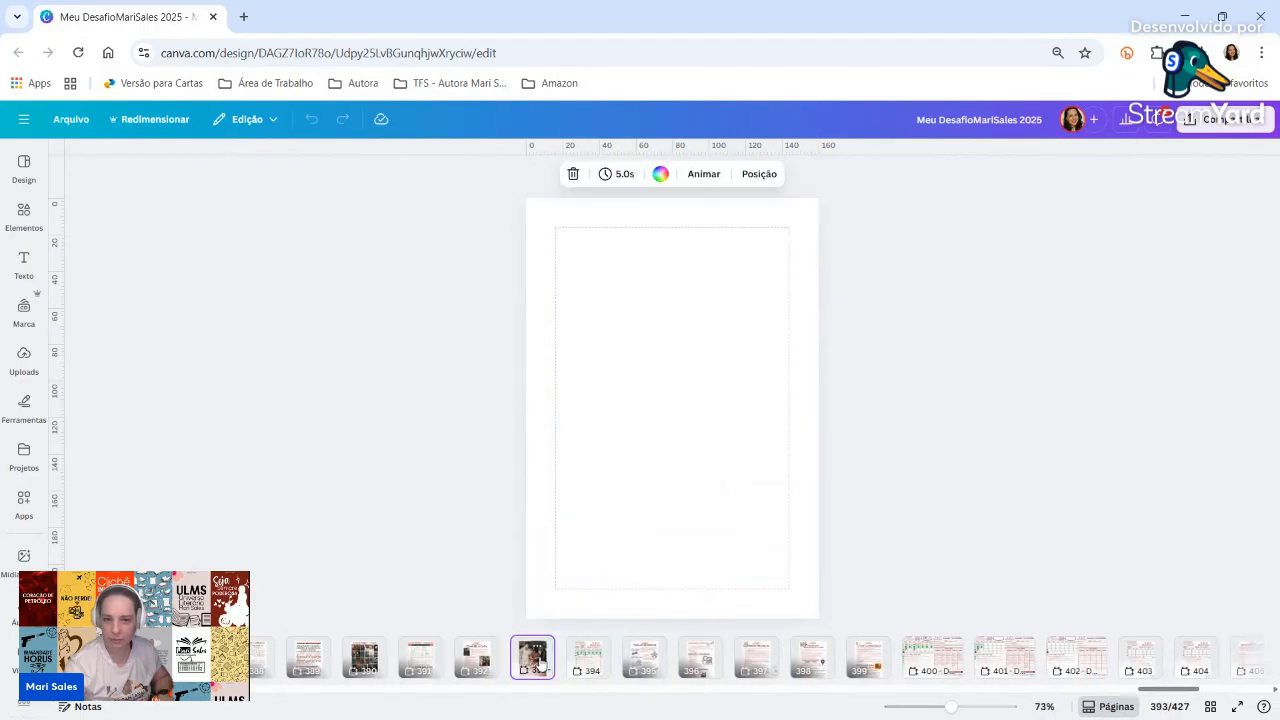
Step: Duplicate the Natal à Três cover page and delete the copy's photo, upper-corner sparkles, author name and red background, keeping the title lettering
{"action": "key", "text": "ctrl+d"}
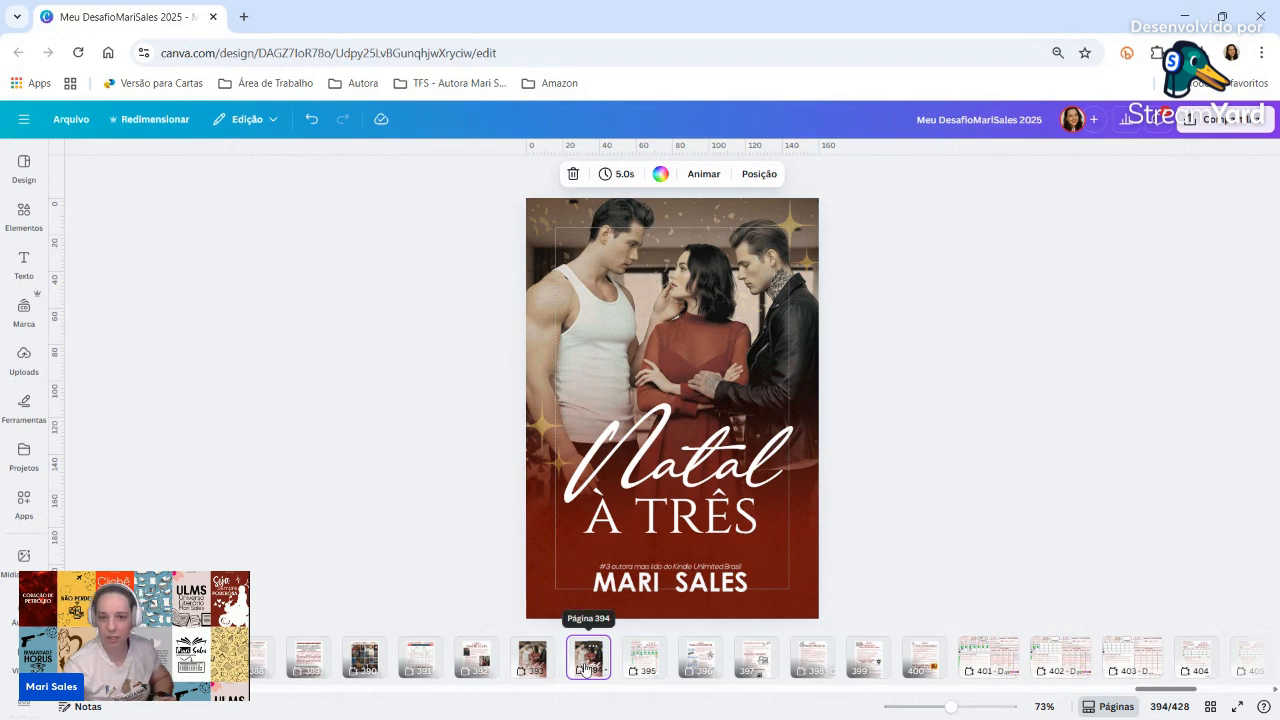
{"action": "left_click_drag", "start_coordinate": [477, 226], "coordinate": [987, 300]}
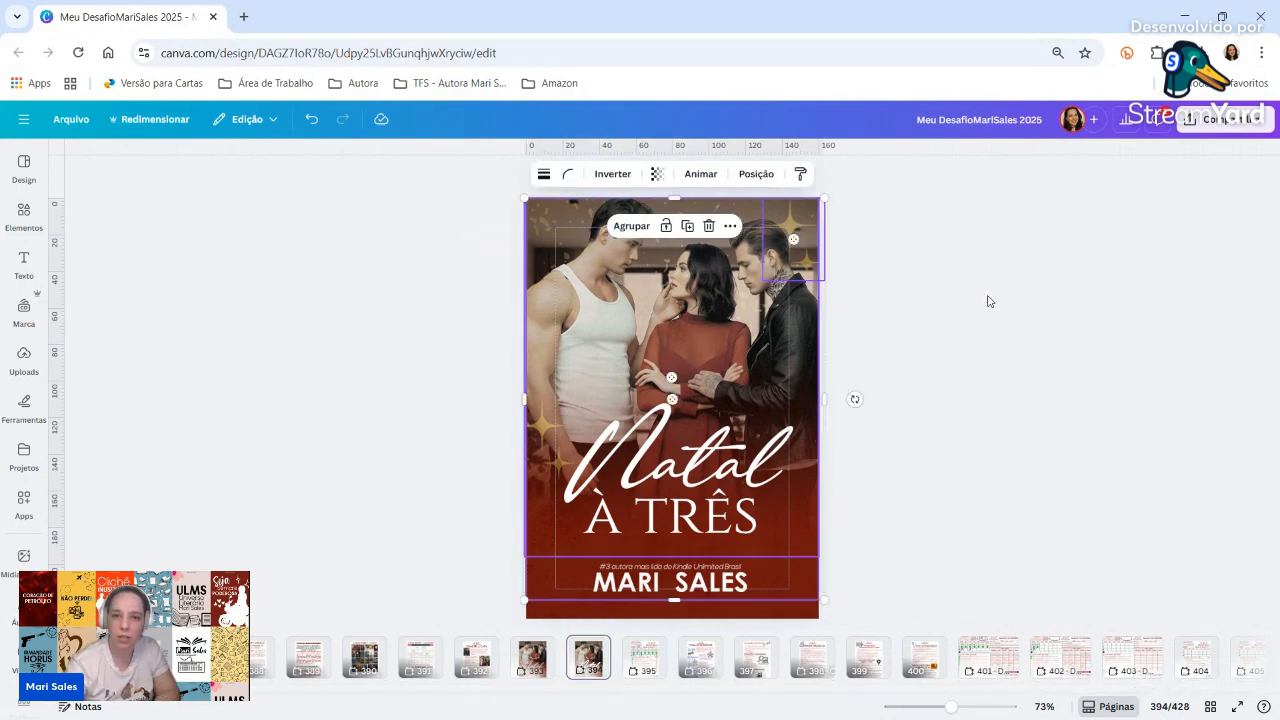
{"action": "key", "text": "Delete"}
{"action": "left_click", "coordinate": [809, 530]}
{"action": "key", "text": "Delete"}
{"action": "left_click", "coordinate": [671, 309]}
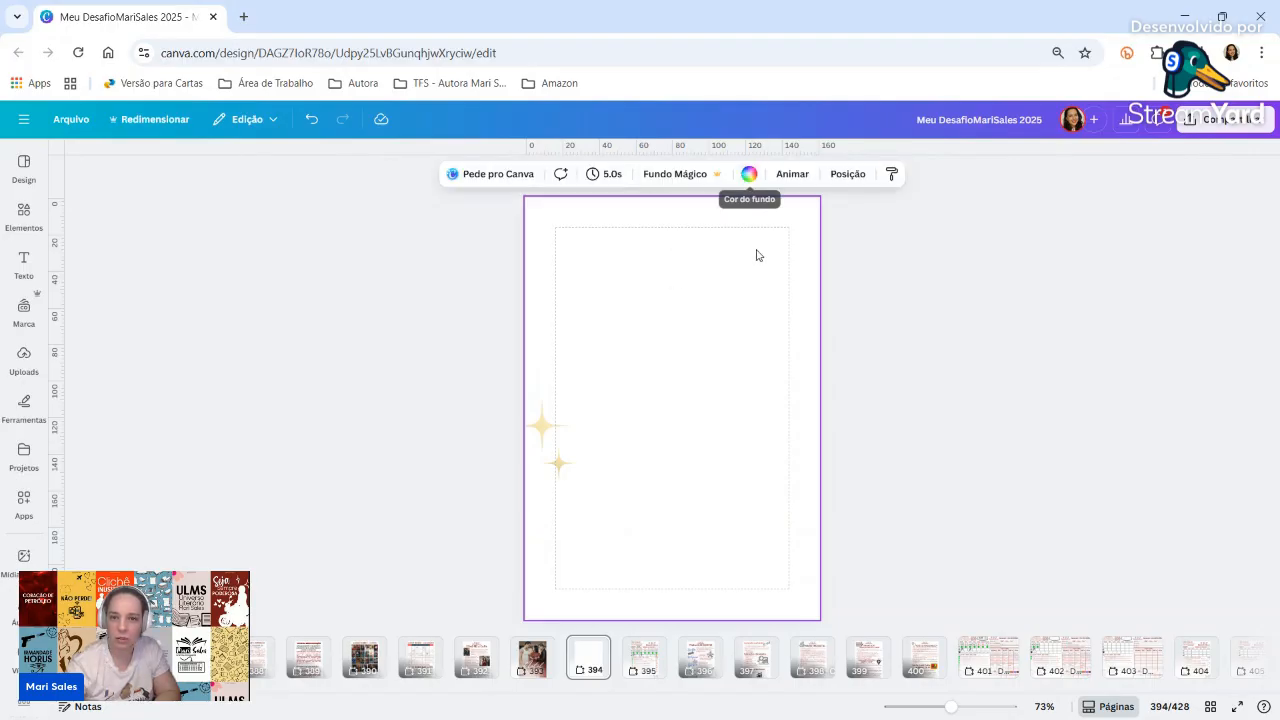
Step: Download only the current page, 394, as a PNG with a transparent background
{"action": "left_click", "coordinate": [1216, 118]}
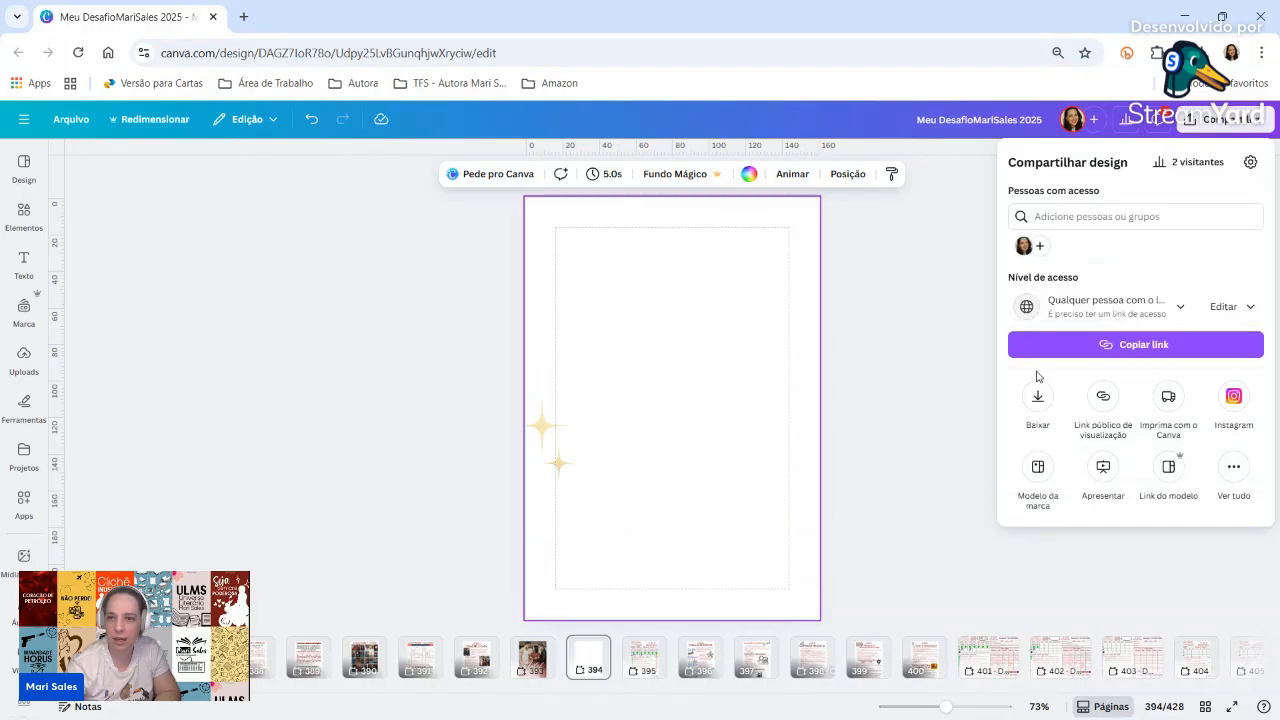
{"action": "left_click", "coordinate": [1038, 394]}
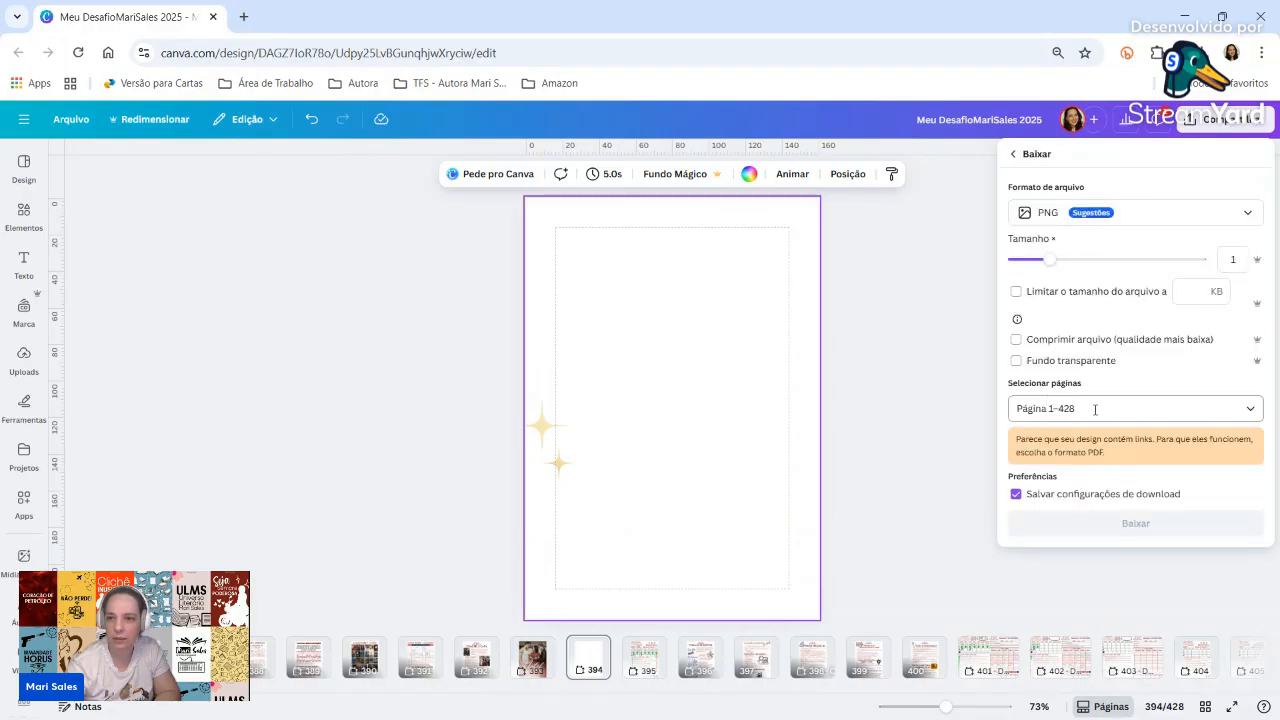
{"action": "left_click", "coordinate": [1095, 409]}
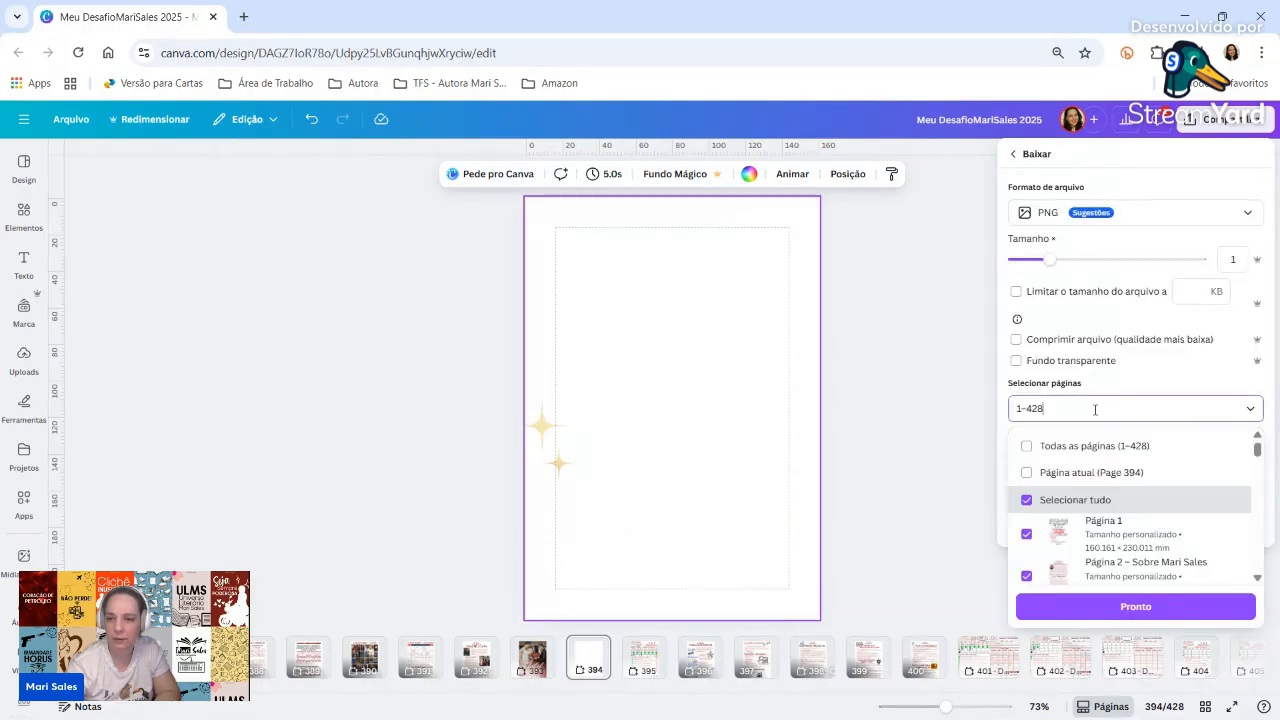
{"action": "left_click", "coordinate": [1091, 471]}
{"action": "left_click", "coordinate": [1055, 340]}
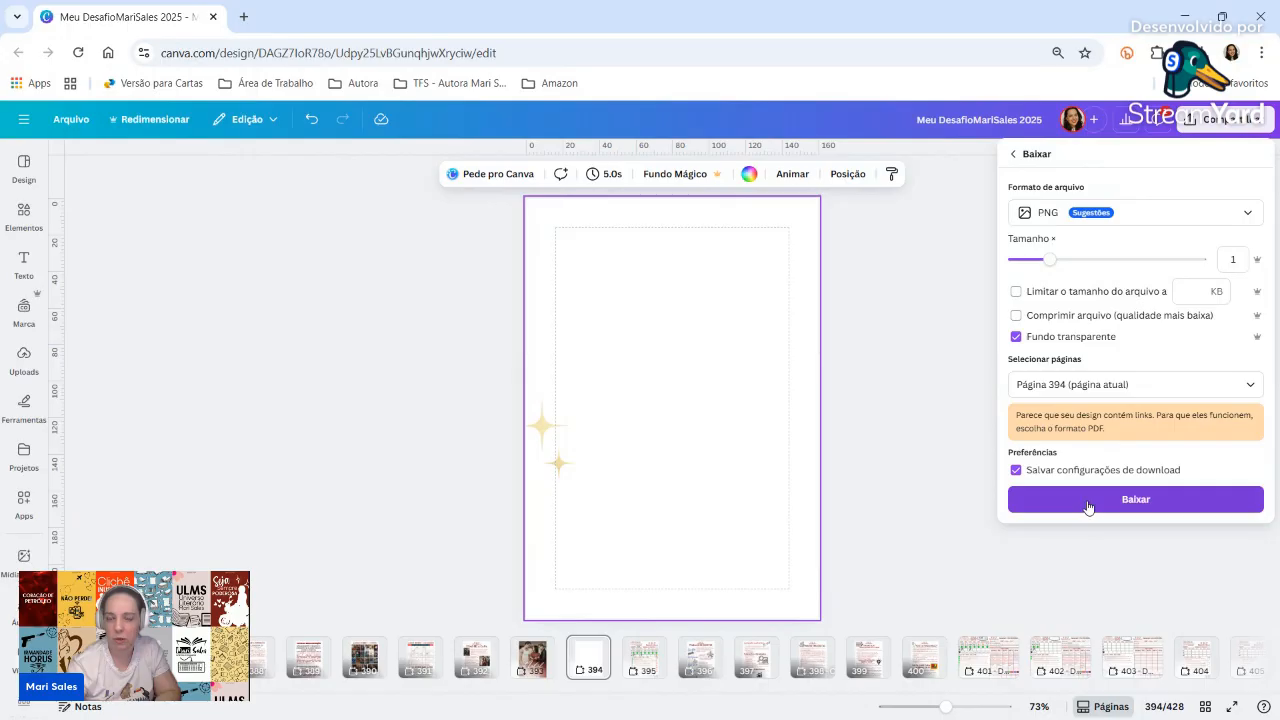
{"action": "left_click", "coordinate": [1088, 505]}
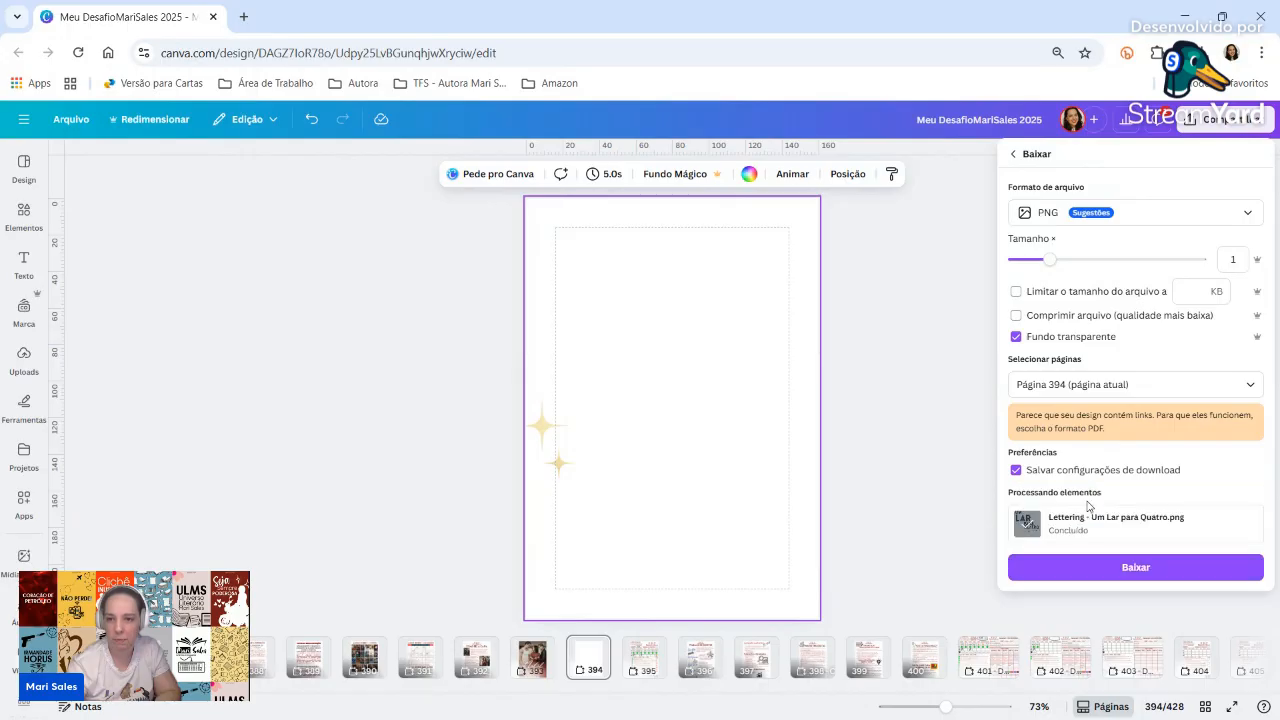
Step: Start the transparent PNG download of page 394 and switch back to the natal a três document in Word
{"action": "left_click", "coordinate": [1102, 578]}
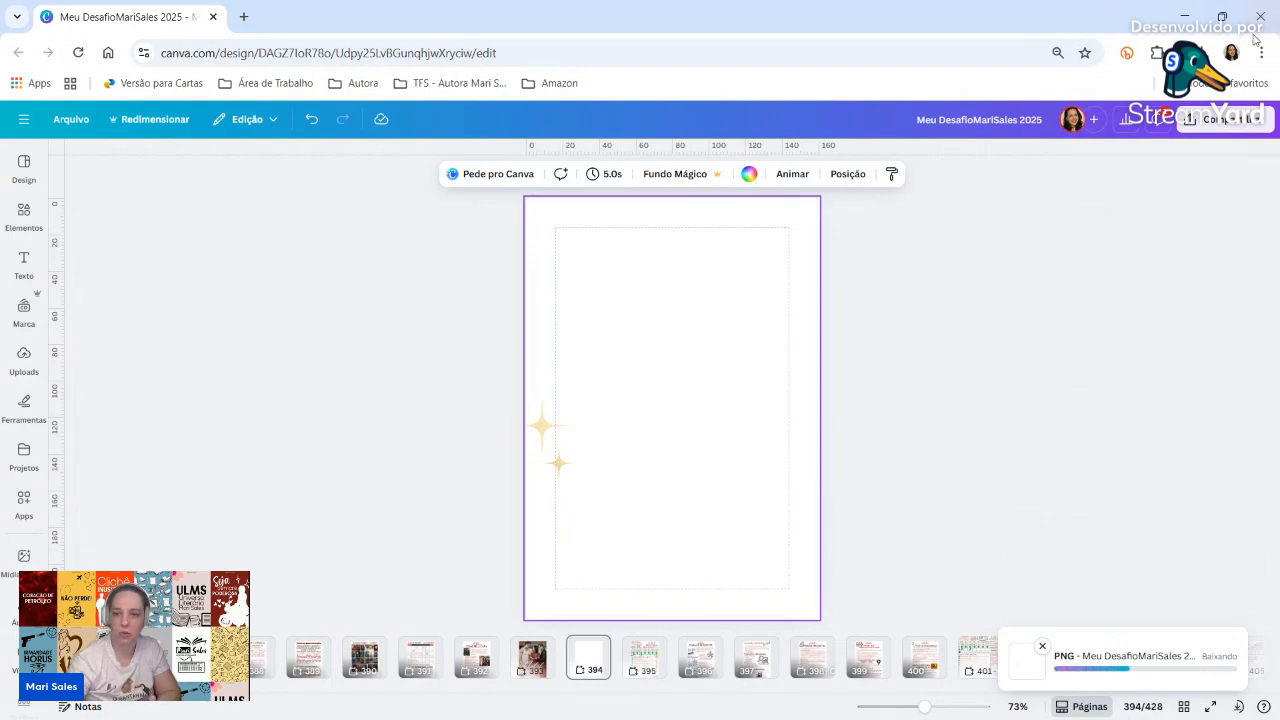
{"action": "left_click", "coordinate": [1186, 18]}
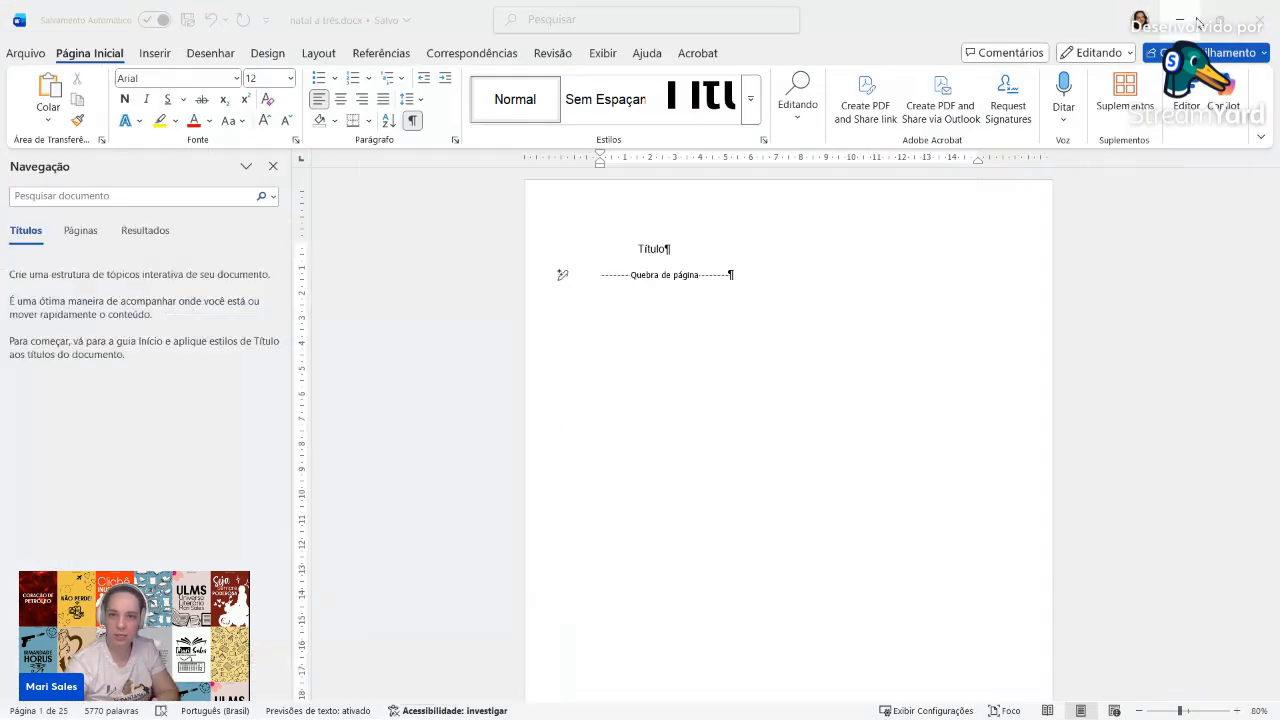
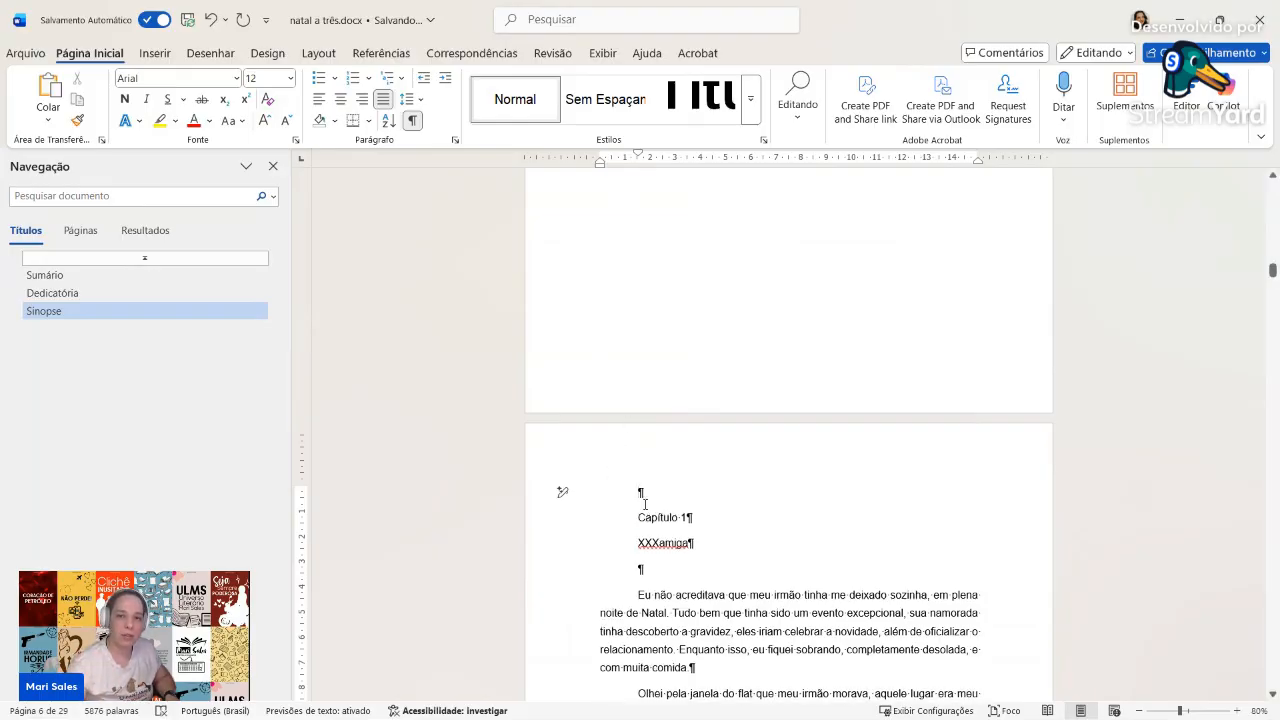
Step: Apply the Sem Espaçamento style to the blank line above Capítulo 1 and Título 1 to the Capítulo 1 line
{"action": "left_click", "coordinate": [632, 93]}
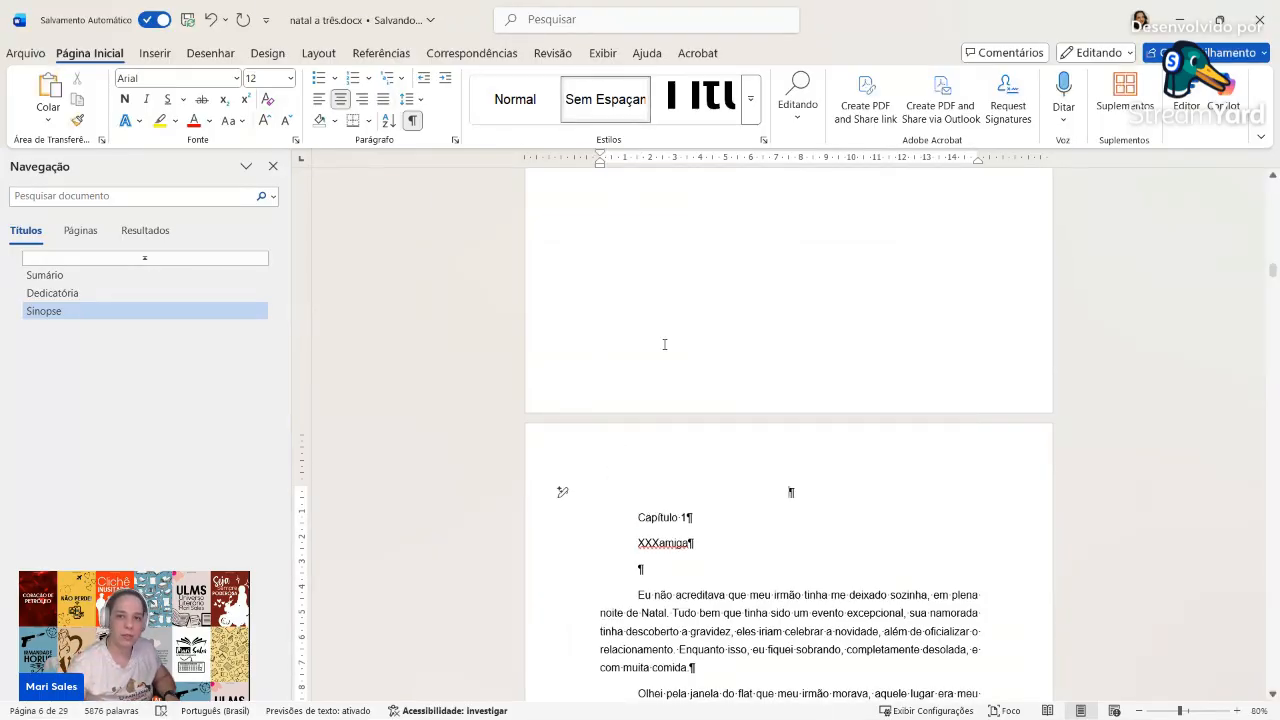
{"action": "left_click_drag", "start_coordinate": [687, 517], "coordinate": [632, 519]}
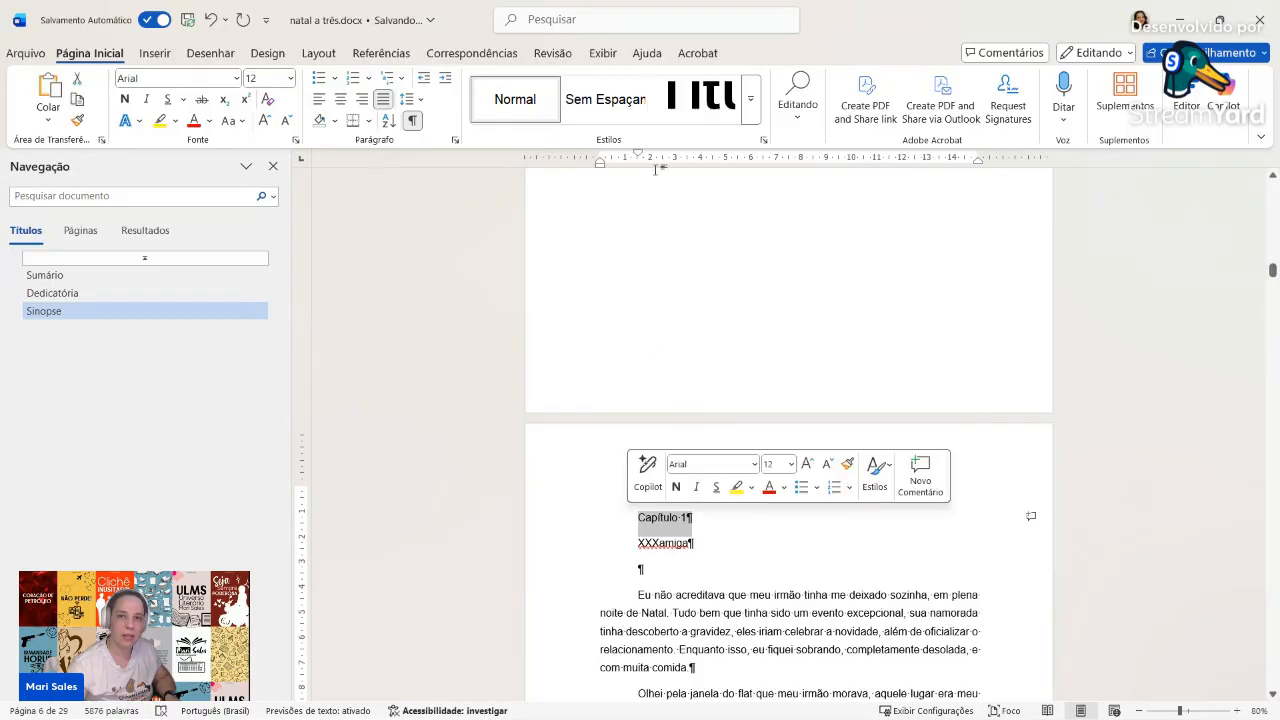
{"action": "left_click", "coordinate": [695, 97]}
{"action": "scroll", "coordinate": [794, 563], "scroll_direction": "down", "scroll_amount": 2}
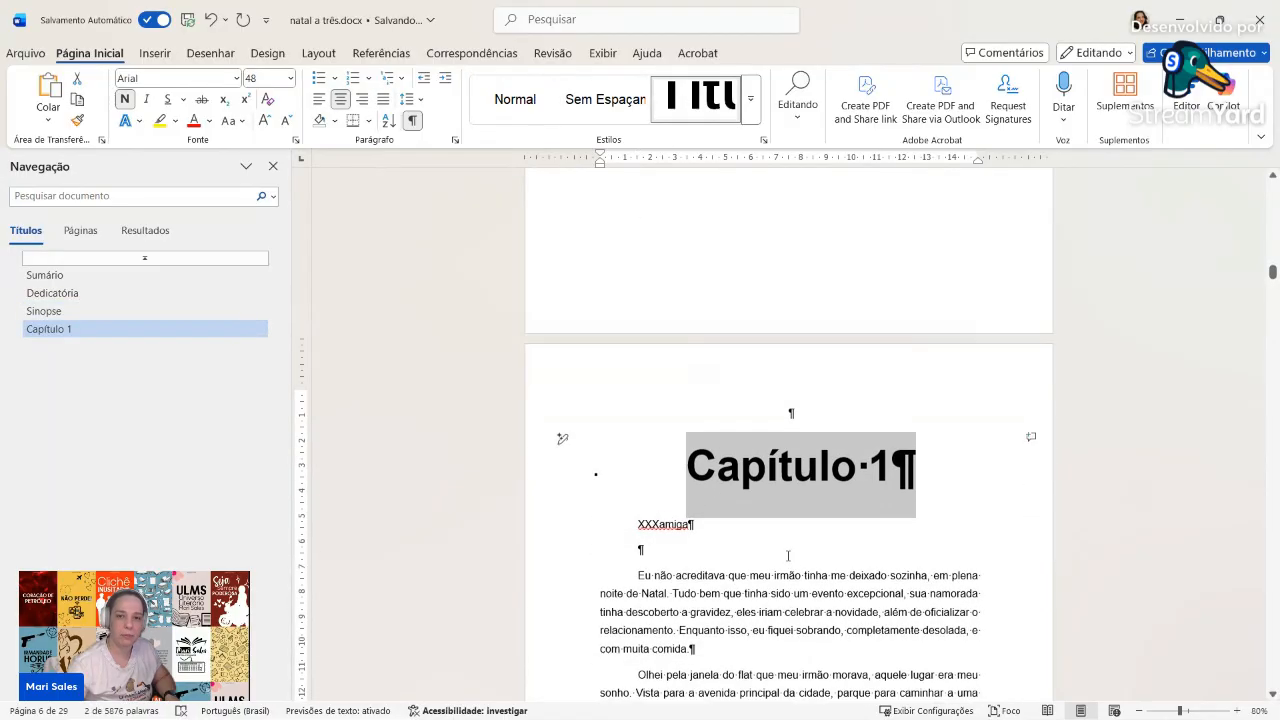
Step: Apply the Título 2 style to the XXXamiga line beneath the Capítulo 1 heading
{"action": "left_click_drag", "start_coordinate": [706, 510], "coordinate": [632, 504]}
{"action": "left_click", "coordinate": [750, 99]}
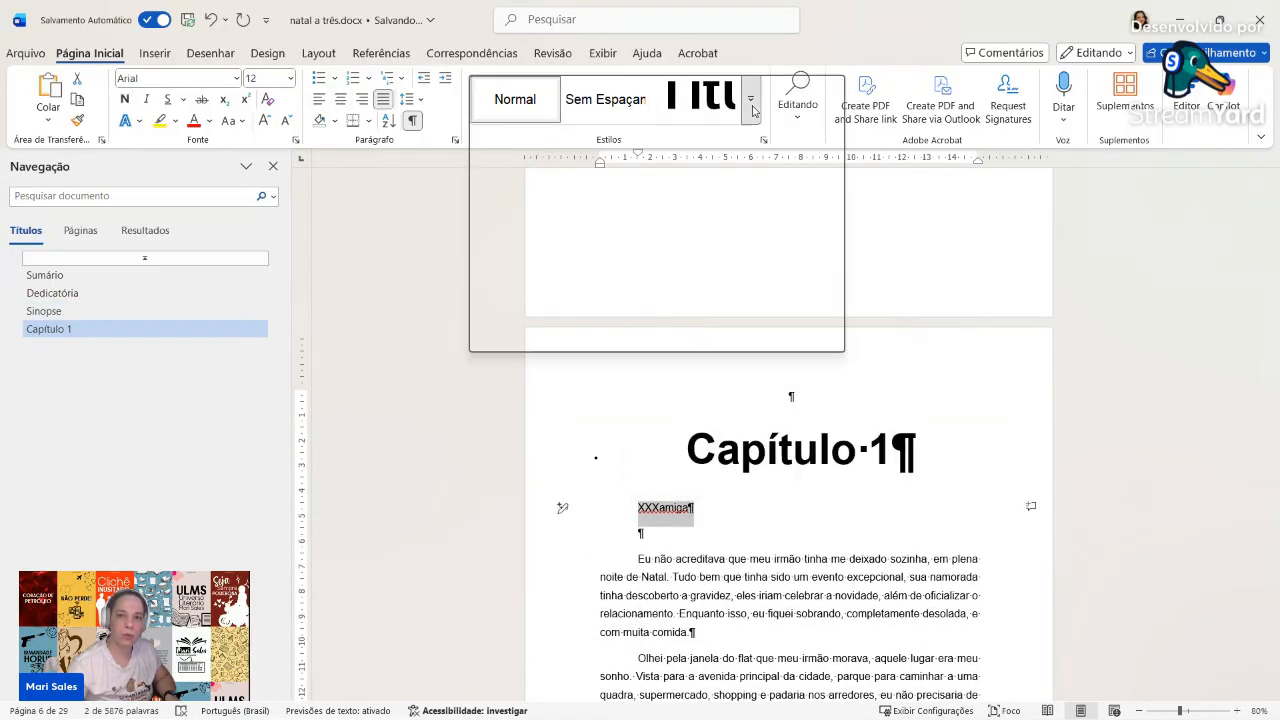
{"action": "left_click", "coordinate": [784, 100]}
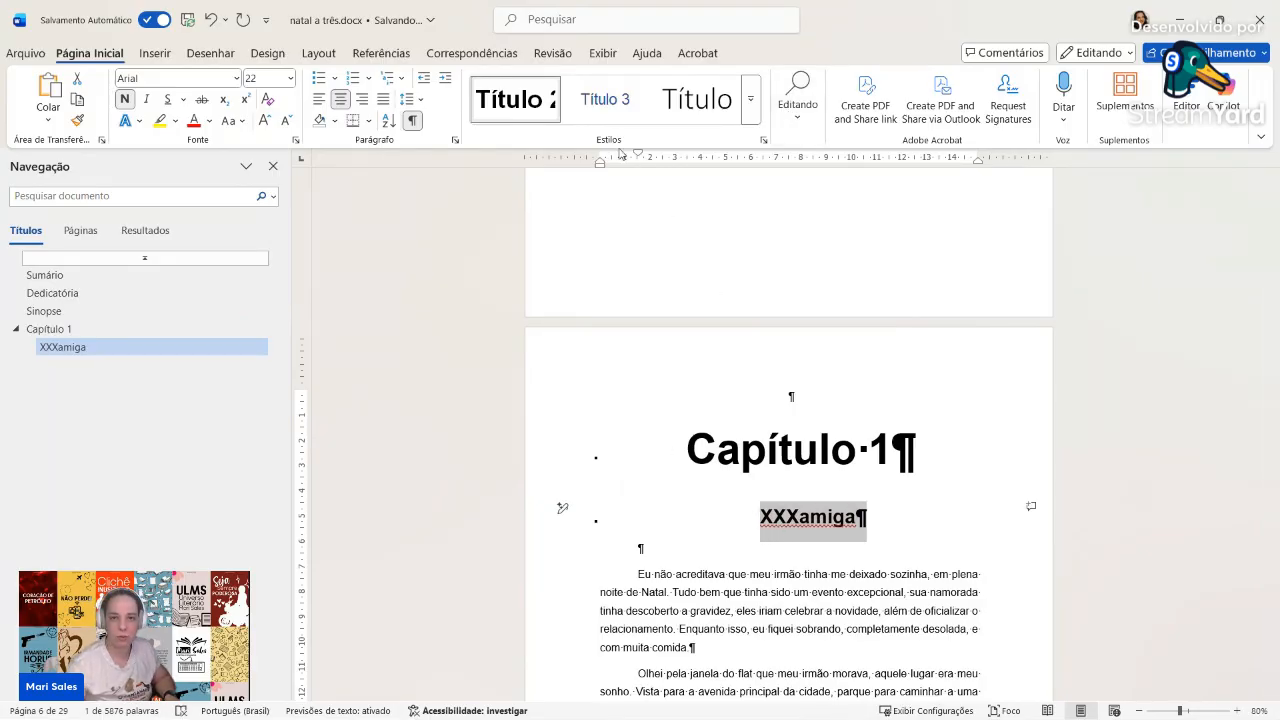
Step: Modify the Título 2 style's paragraph format to use Simples line spacing
{"action": "right_click", "coordinate": [522, 97]}
{"action": "left_click", "coordinate": [571, 134]}
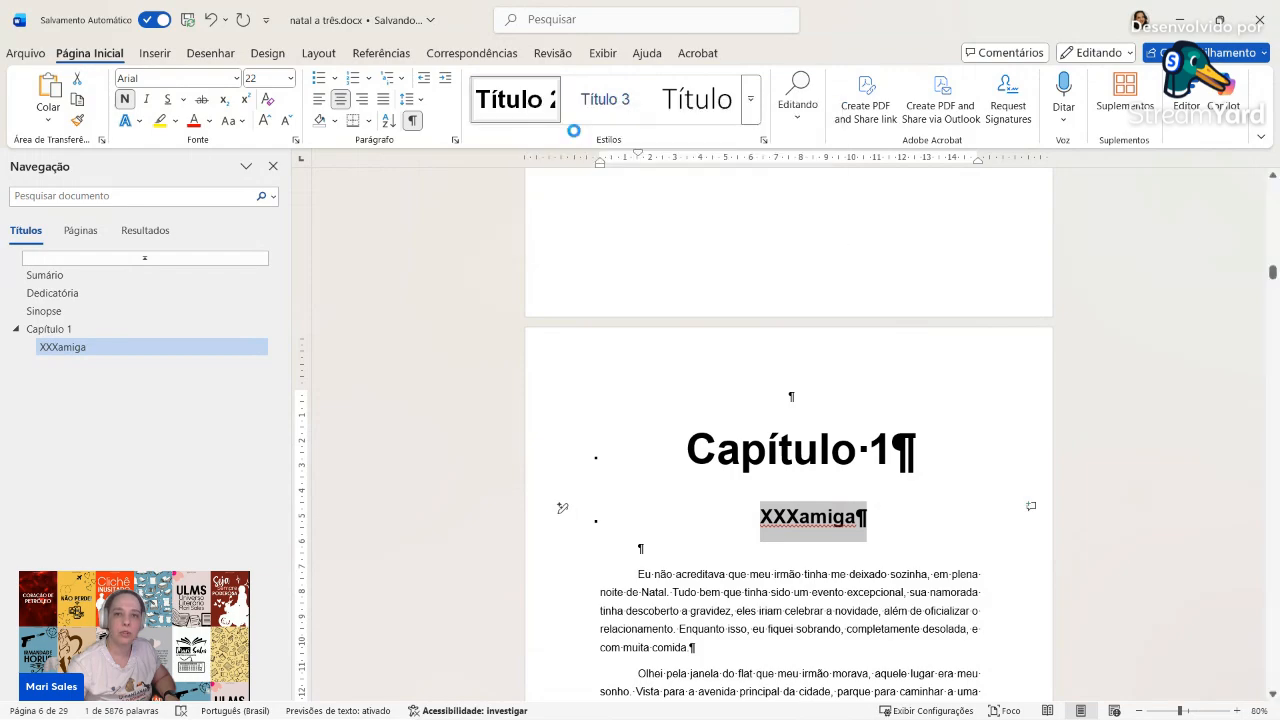
{"action": "left_click", "coordinate": [403, 556]}
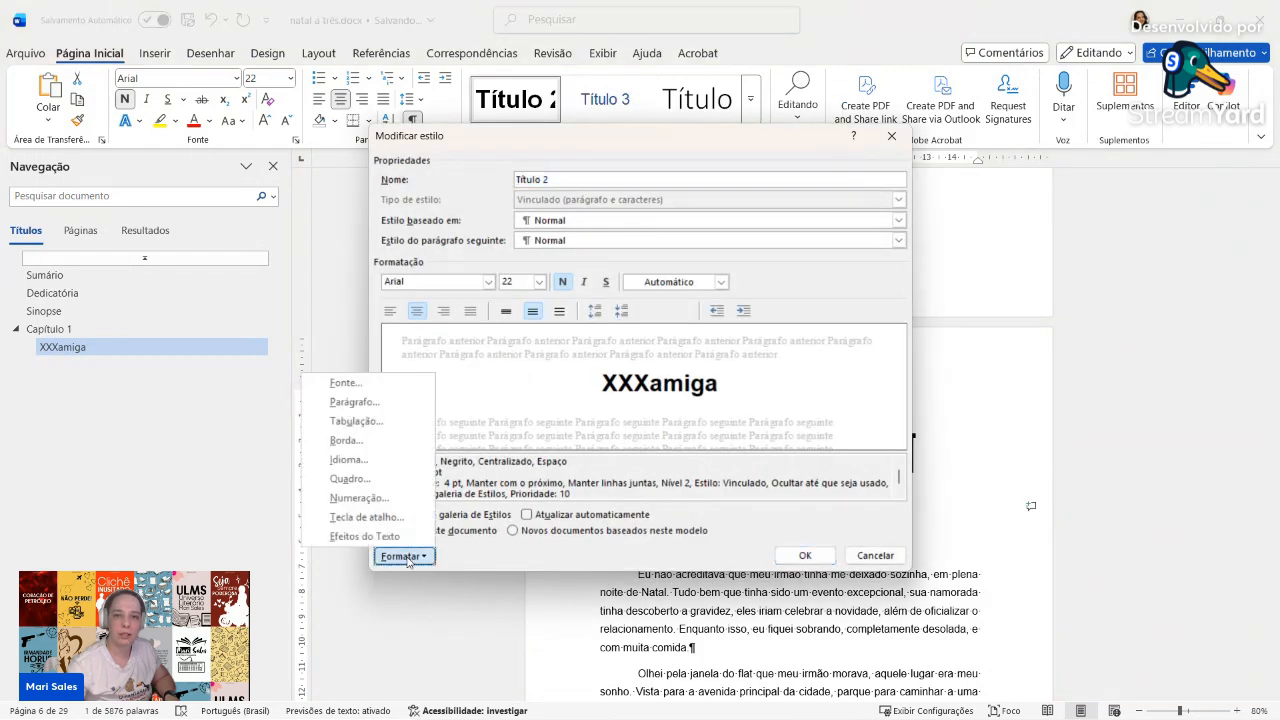
{"action": "left_click", "coordinate": [374, 404]}
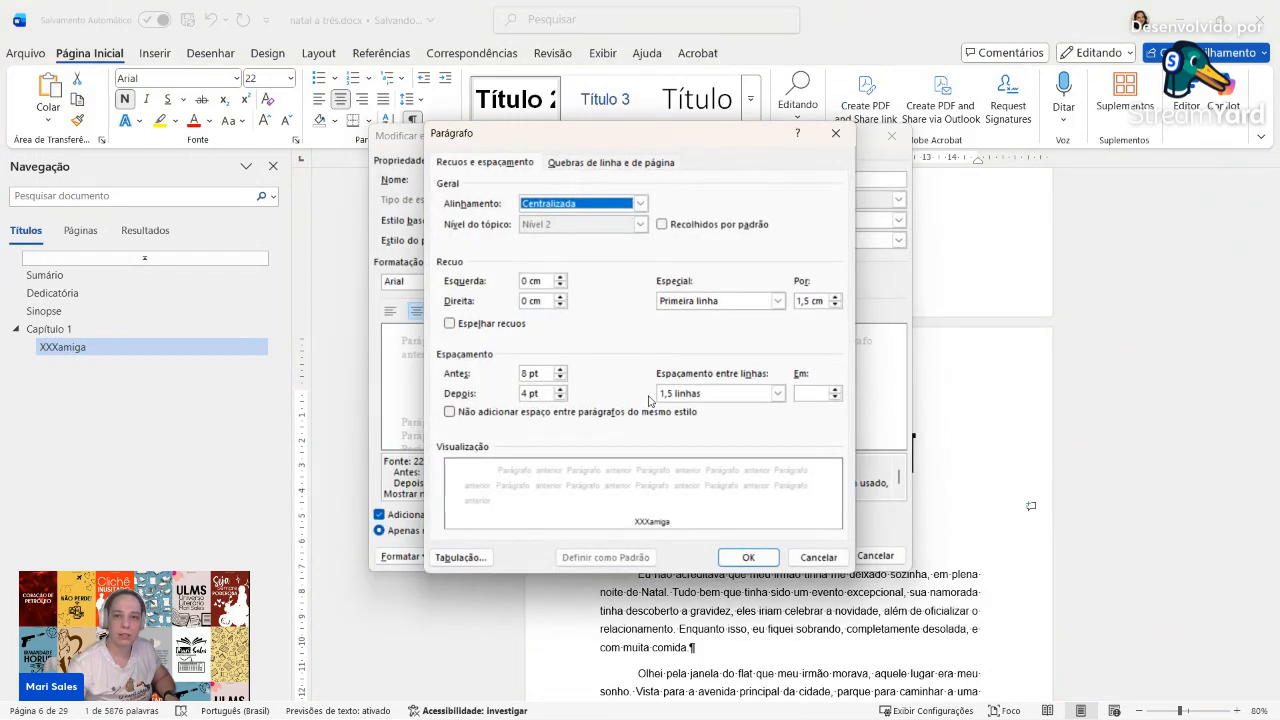
{"action": "left_click", "coordinate": [705, 393]}
{"action": "left_click", "coordinate": [701, 411]}
{"action": "left_click", "coordinate": [748, 557]}
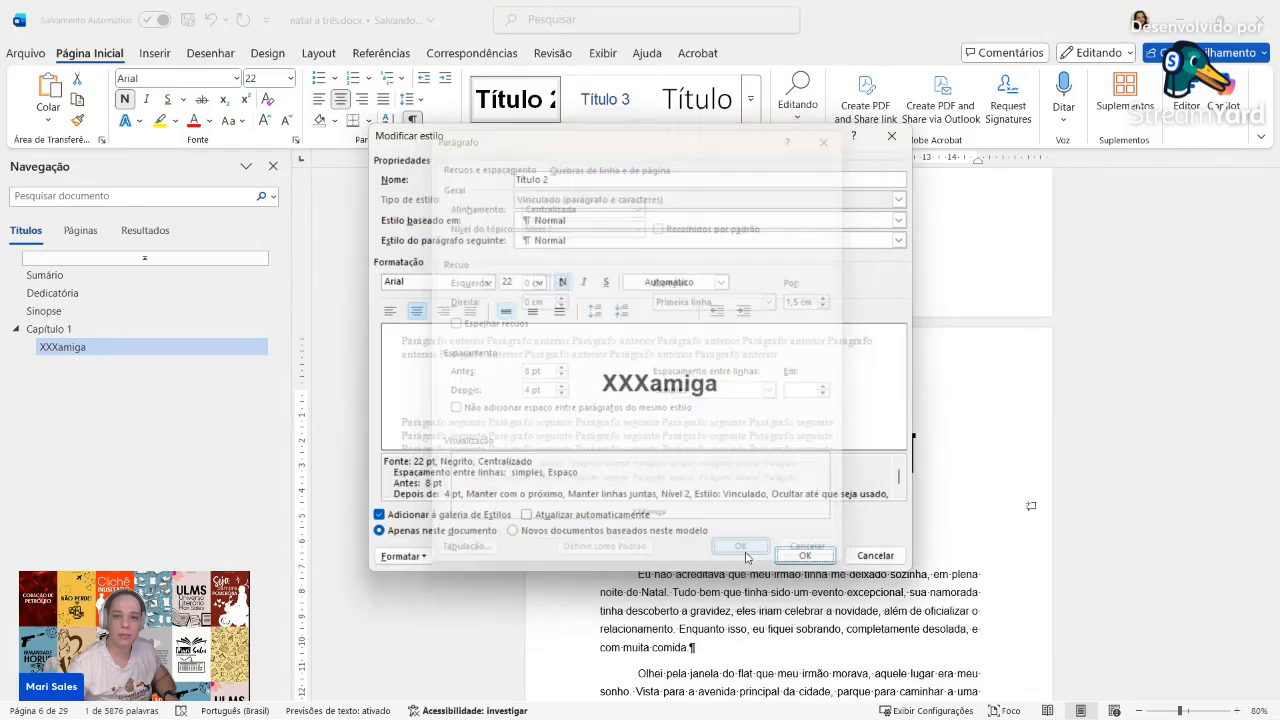
{"action": "left_click", "coordinate": [786, 552]}
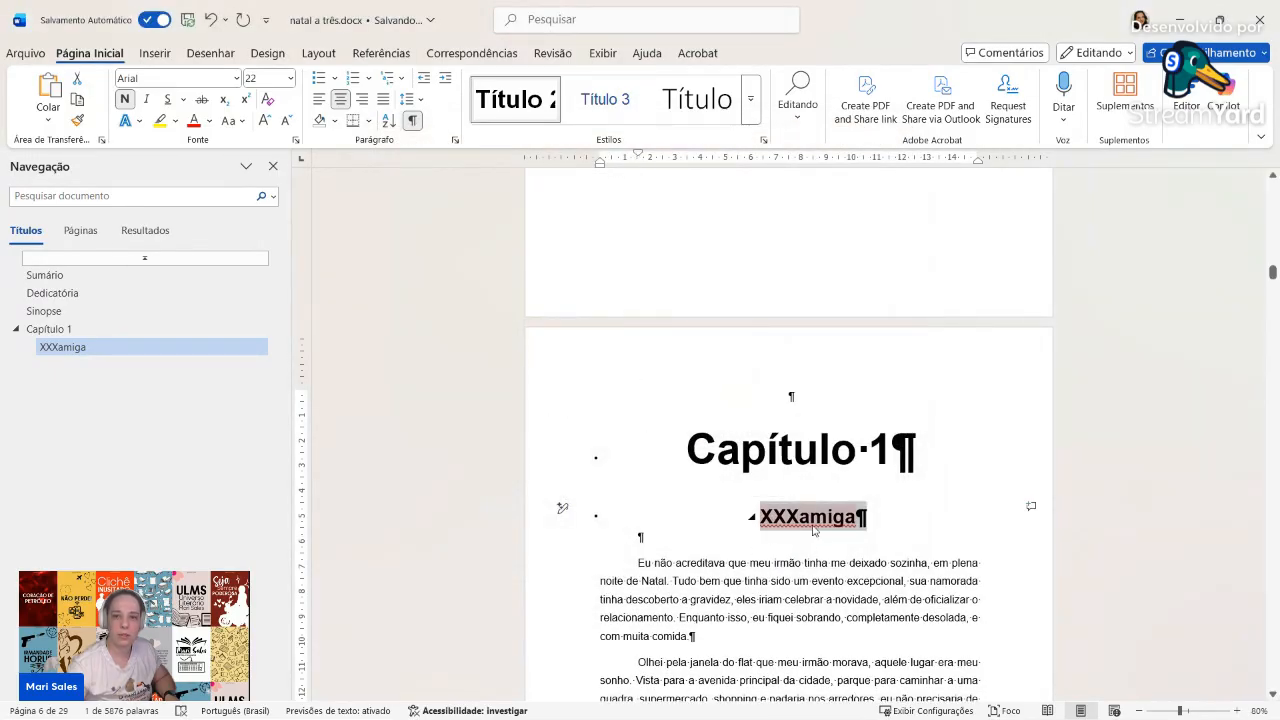
Step: Modify the Título 2 style's special indent to (nenhum) so it has no first-line indentation
{"action": "right_click", "coordinate": [505, 105]}
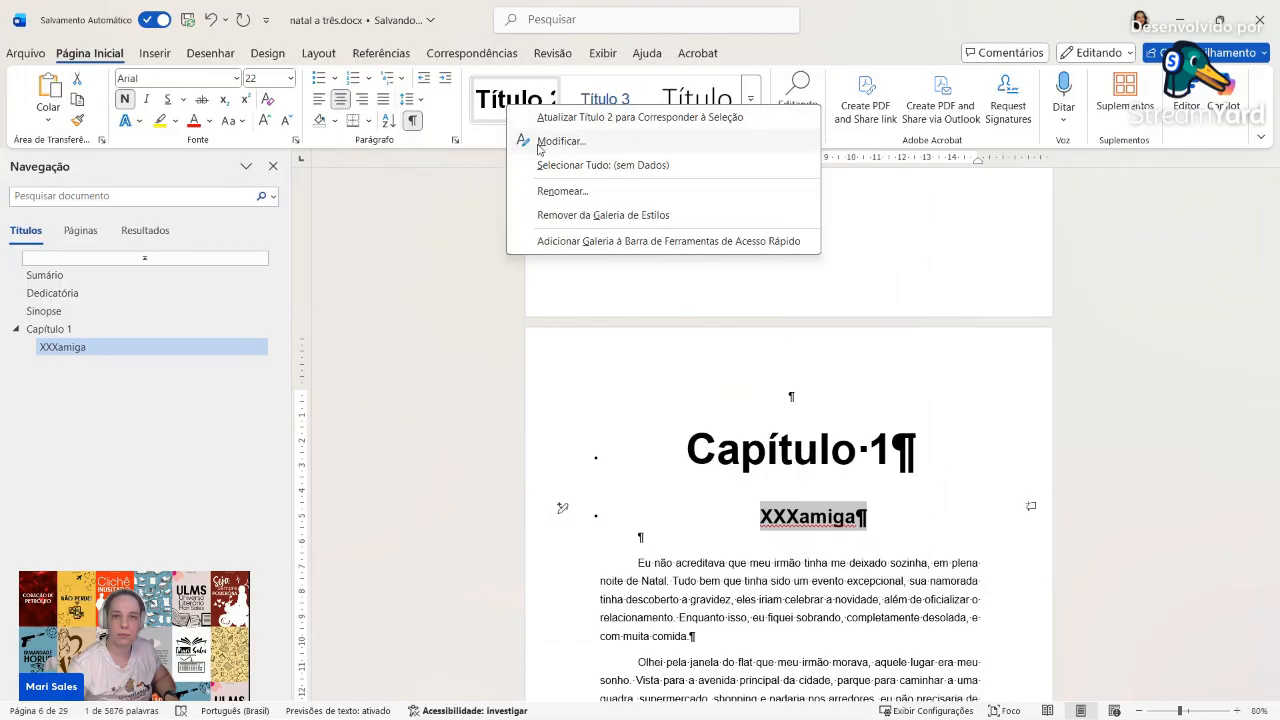
{"action": "left_click", "coordinate": [540, 137]}
{"action": "left_click", "coordinate": [404, 553]}
{"action": "left_click", "coordinate": [362, 410]}
{"action": "left_click", "coordinate": [716, 300]}
{"action": "left_click", "coordinate": [711, 318]}
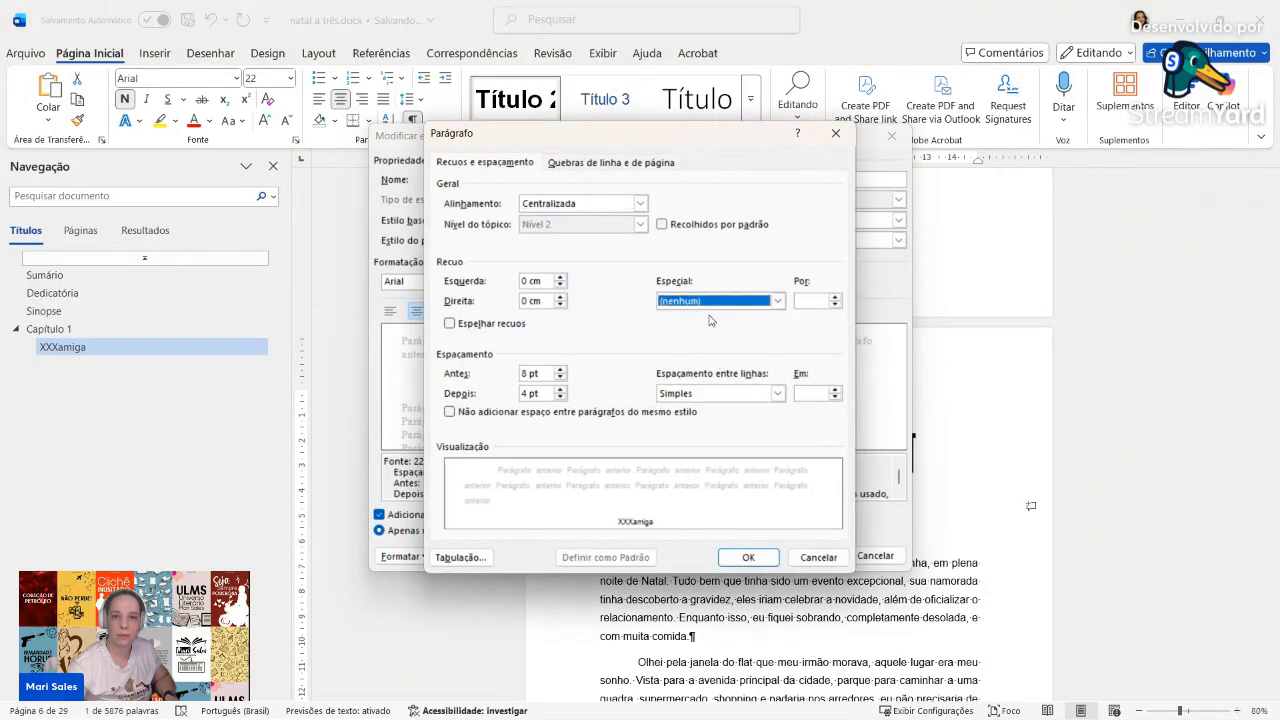
{"action": "left_click", "coordinate": [747, 554]}
{"action": "left_click", "coordinate": [795, 557]}
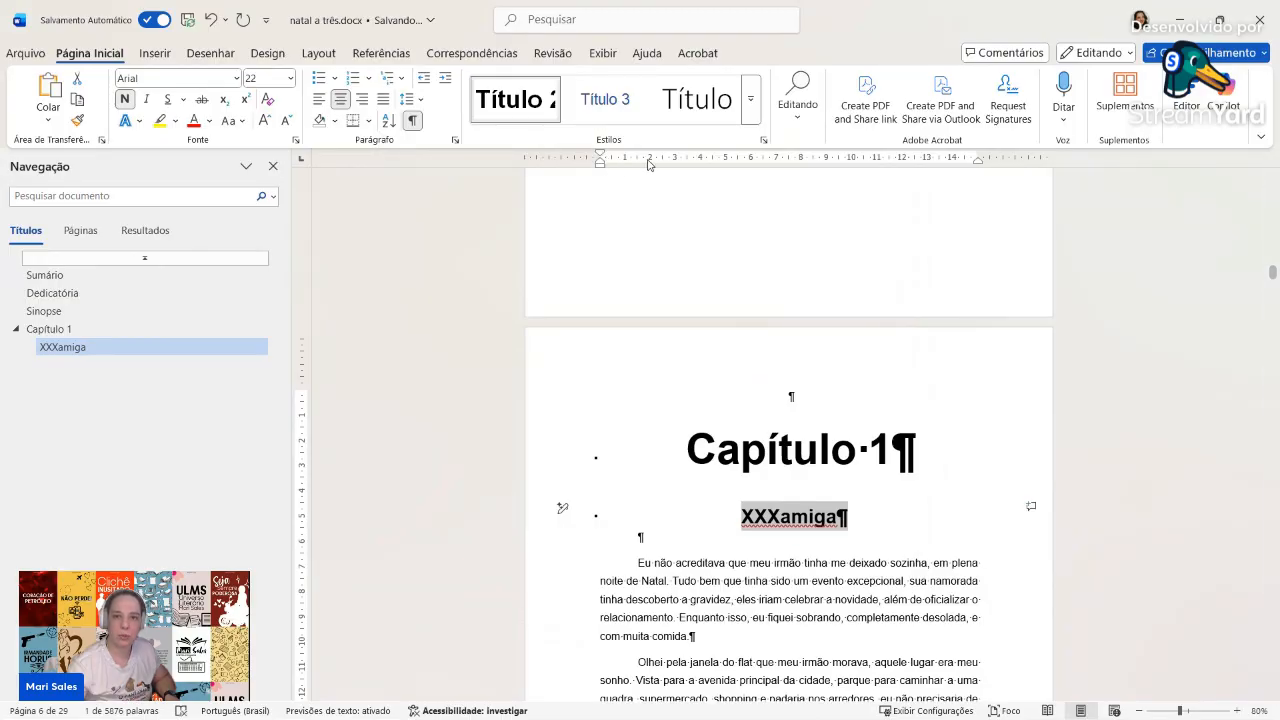
Step: Select the Capítulo 1 body text from its first paragraph to just before the page break and apply the Normal style
{"action": "left_click", "coordinate": [713, 549]}
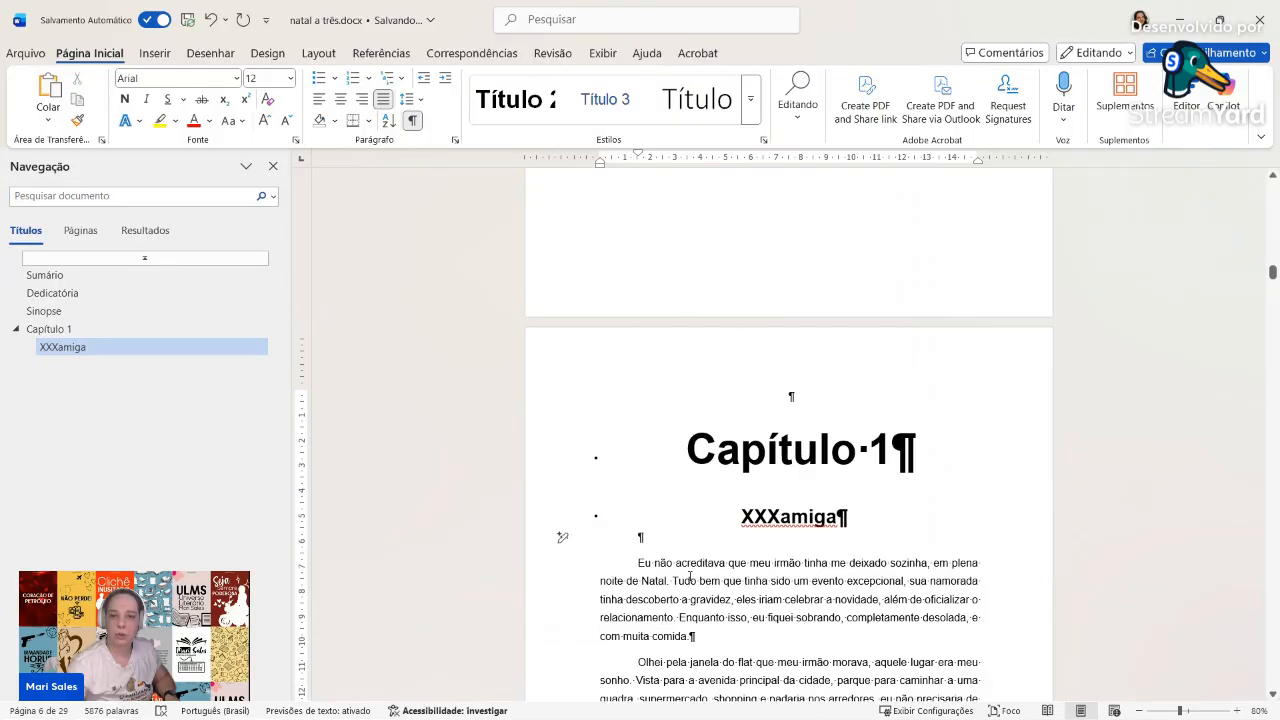
{"action": "scroll", "coordinate": [621, 562], "scroll_direction": "down", "scroll_amount": 15}
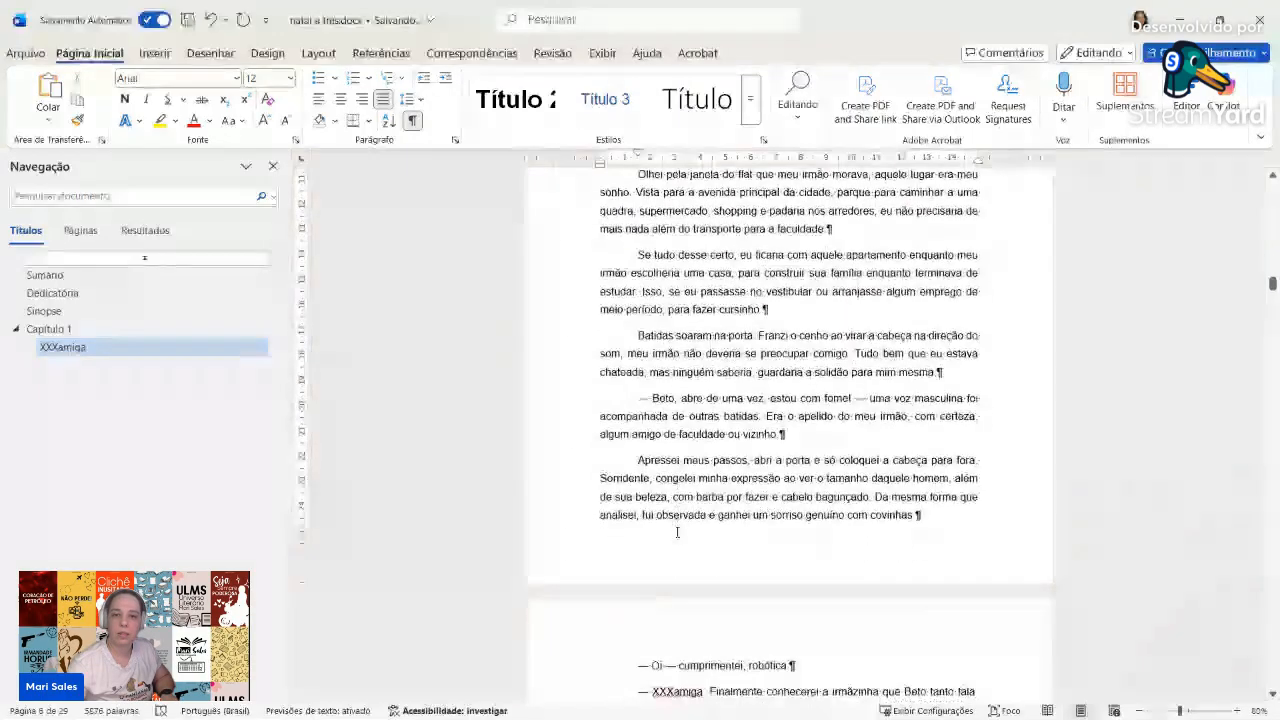
{"action": "scroll", "coordinate": [676, 532], "scroll_direction": "down", "scroll_amount": 15}
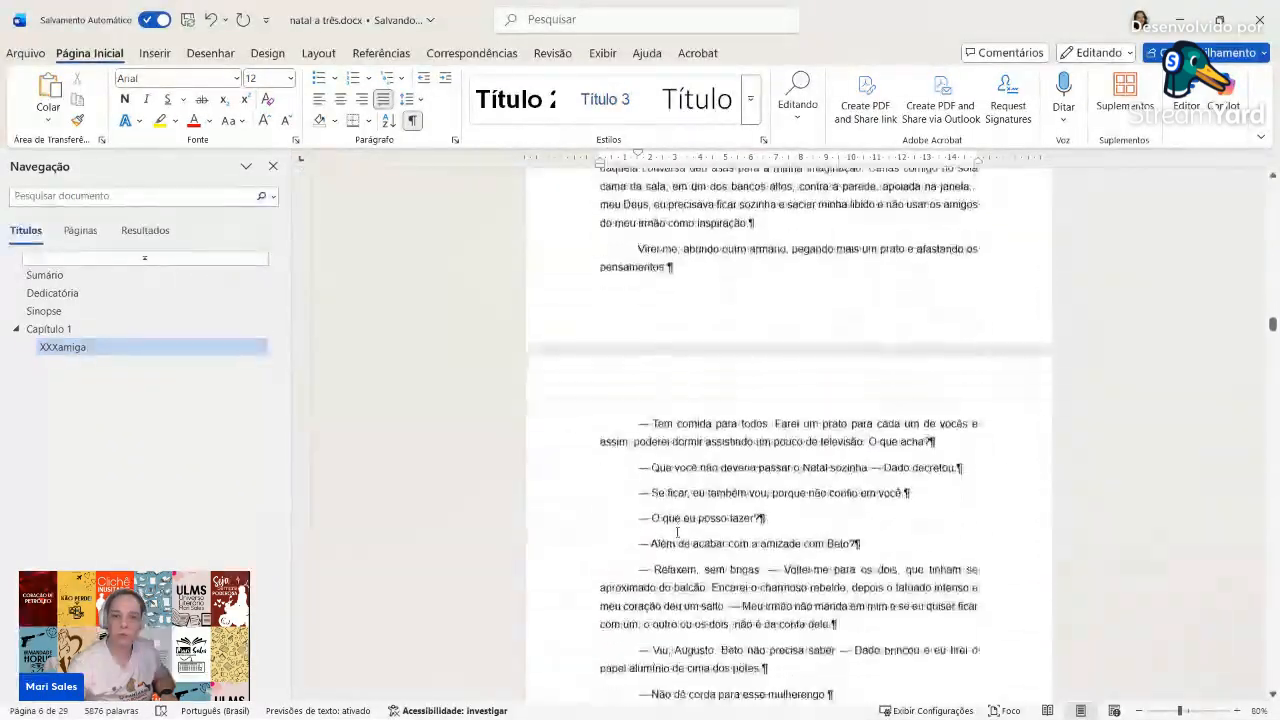
{"action": "scroll", "coordinate": [660, 510], "scroll_direction": "down", "scroll_amount": 2}
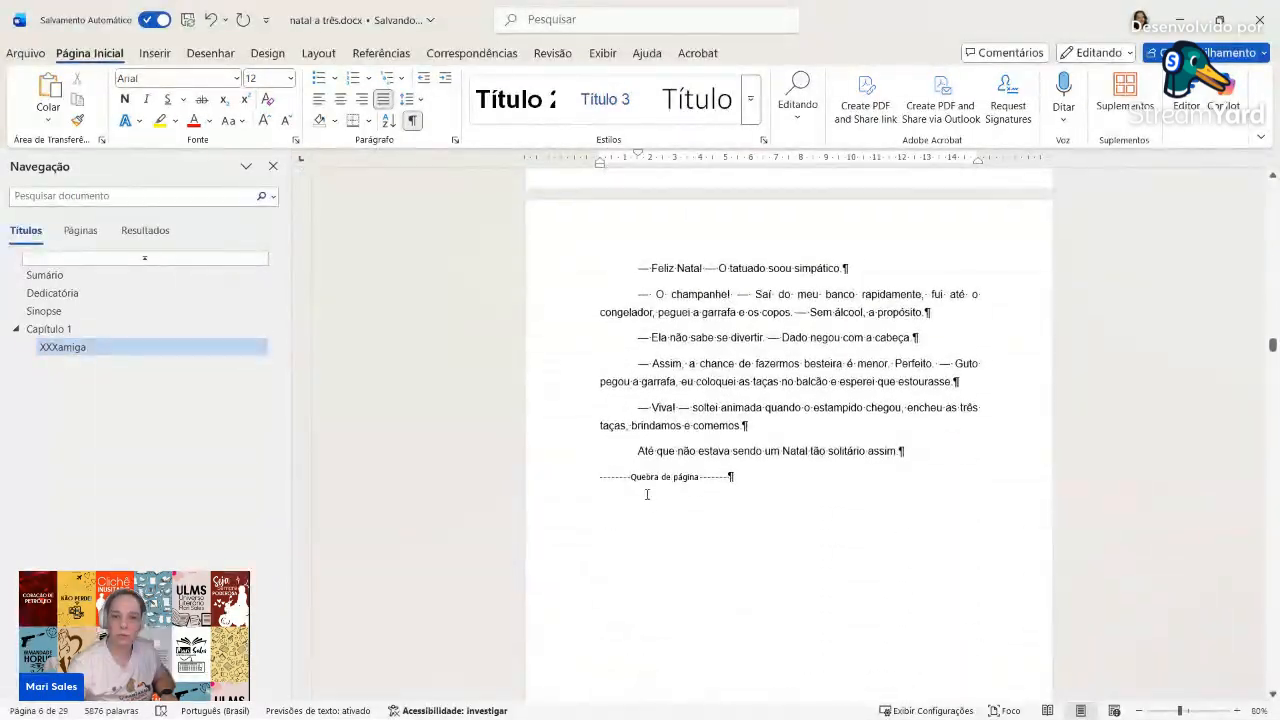
{"action": "left_click", "coordinate": [927, 455], "text": "shift"}
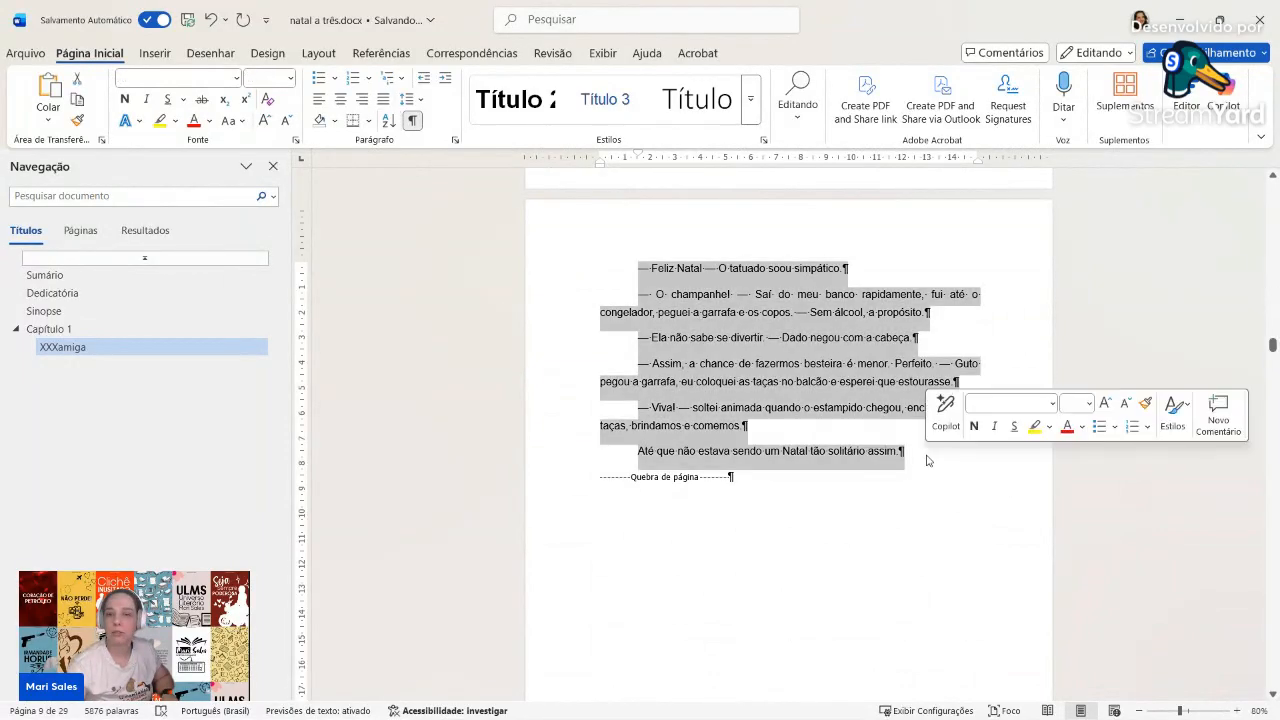
{"action": "scroll", "coordinate": [911, 515], "scroll_direction": "up", "scroll_amount": 18}
{"action": "scroll", "coordinate": [910, 524], "scroll_direction": "up", "scroll_amount": 20}
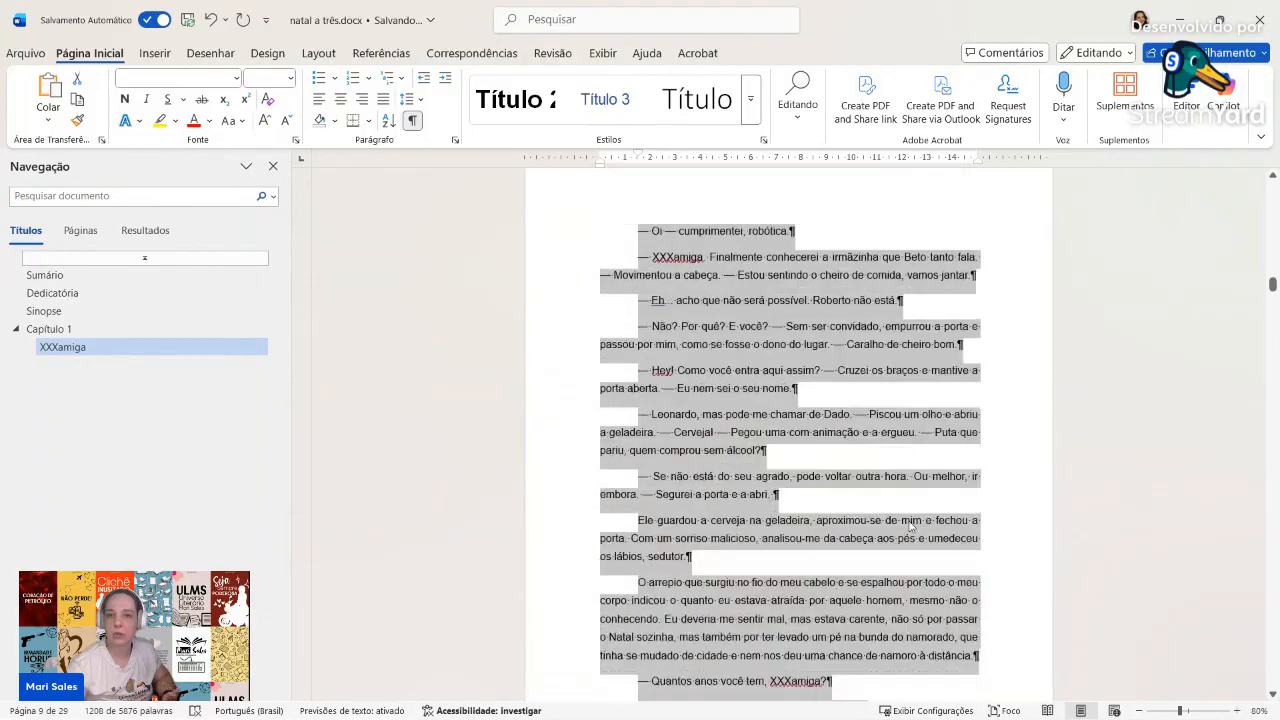
{"action": "left_click", "coordinate": [751, 117]}
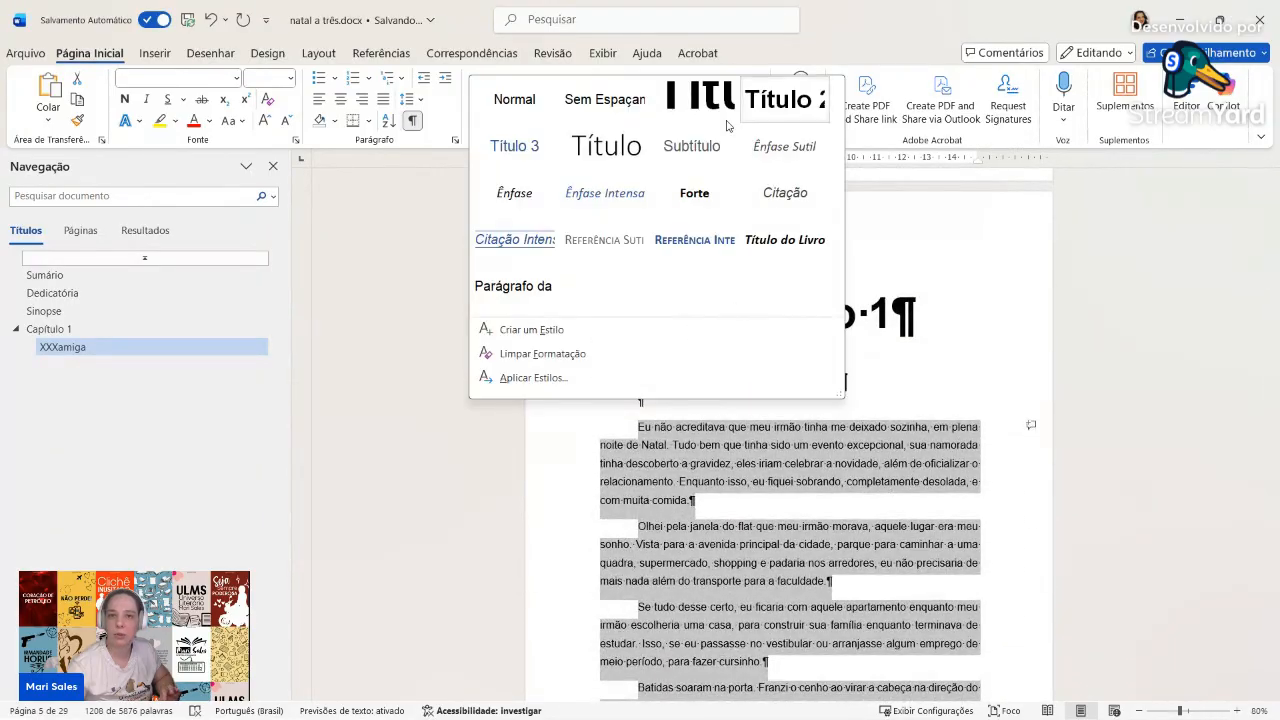
{"action": "left_click", "coordinate": [522, 108]}
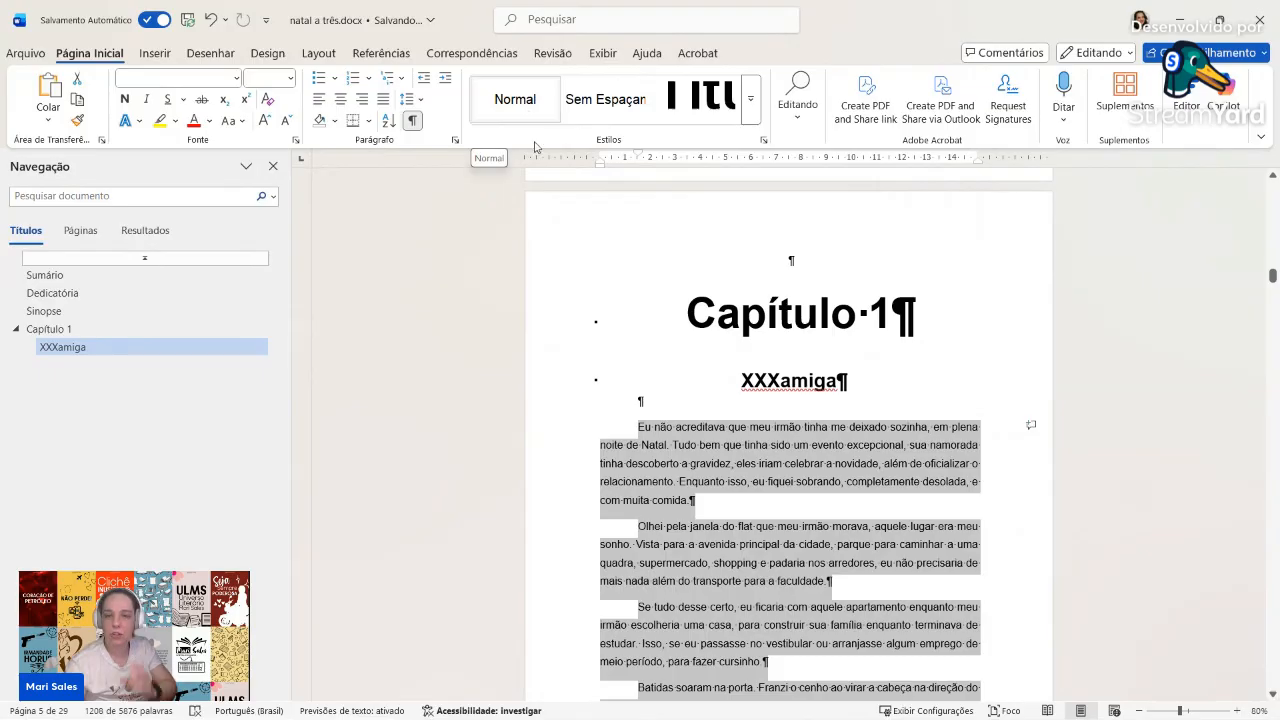
Step: Apply the Sem Espaçamento style to the blank line above Capítulo 2 and Título 1 to the Capítulo 2 line
{"action": "scroll", "coordinate": [632, 377], "scroll_direction": "down", "scroll_amount": 8}
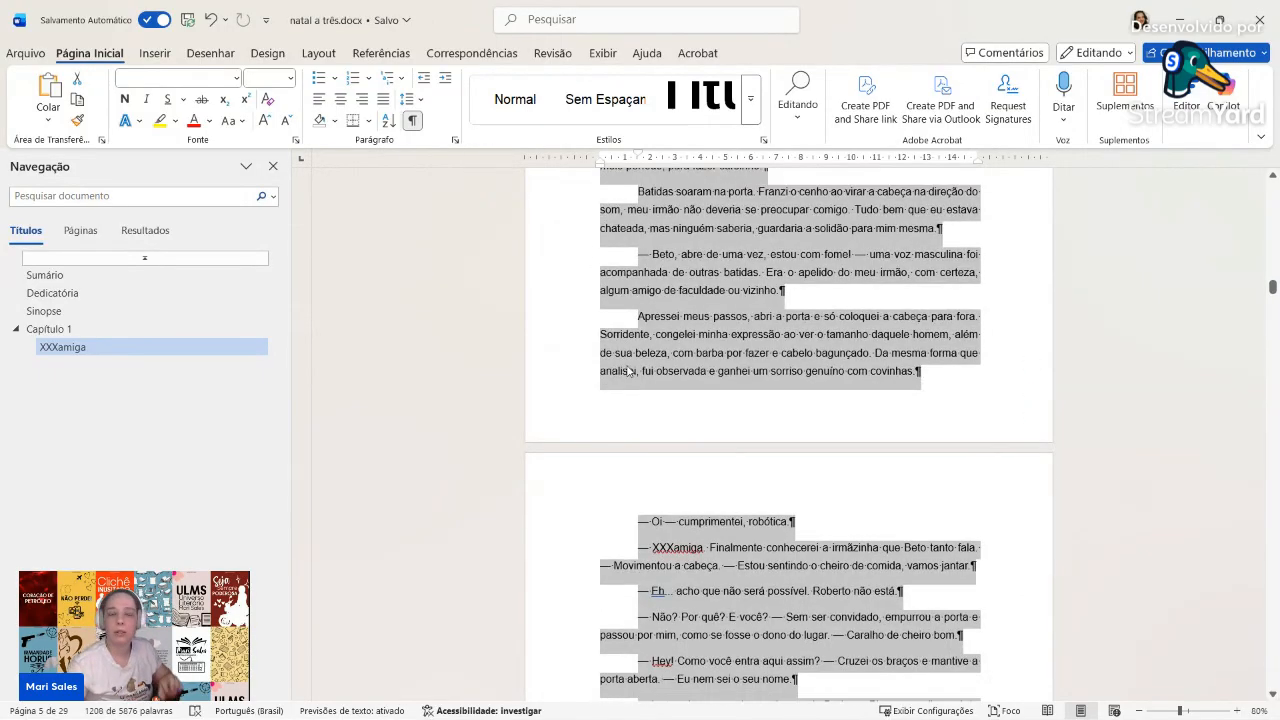
{"action": "scroll", "coordinate": [603, 337], "scroll_direction": "down", "scroll_amount": 20}
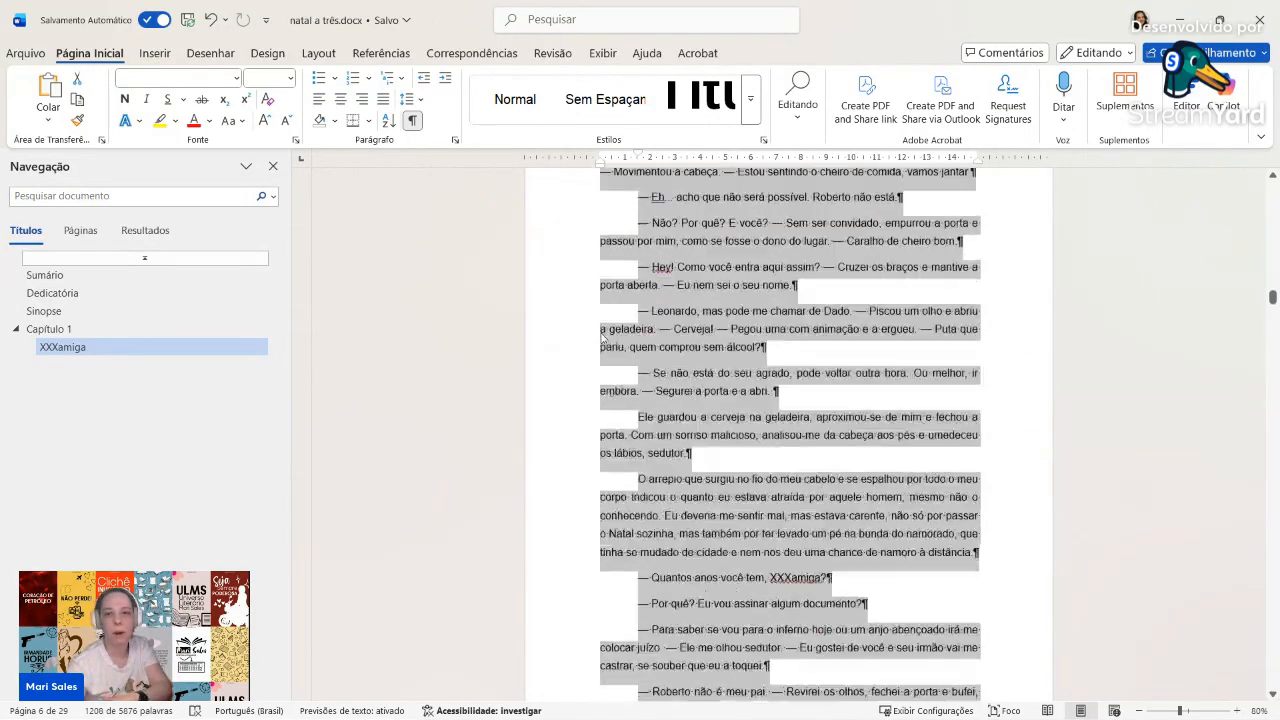
{"action": "scroll", "coordinate": [707, 485], "scroll_direction": "down", "scroll_amount": 10}
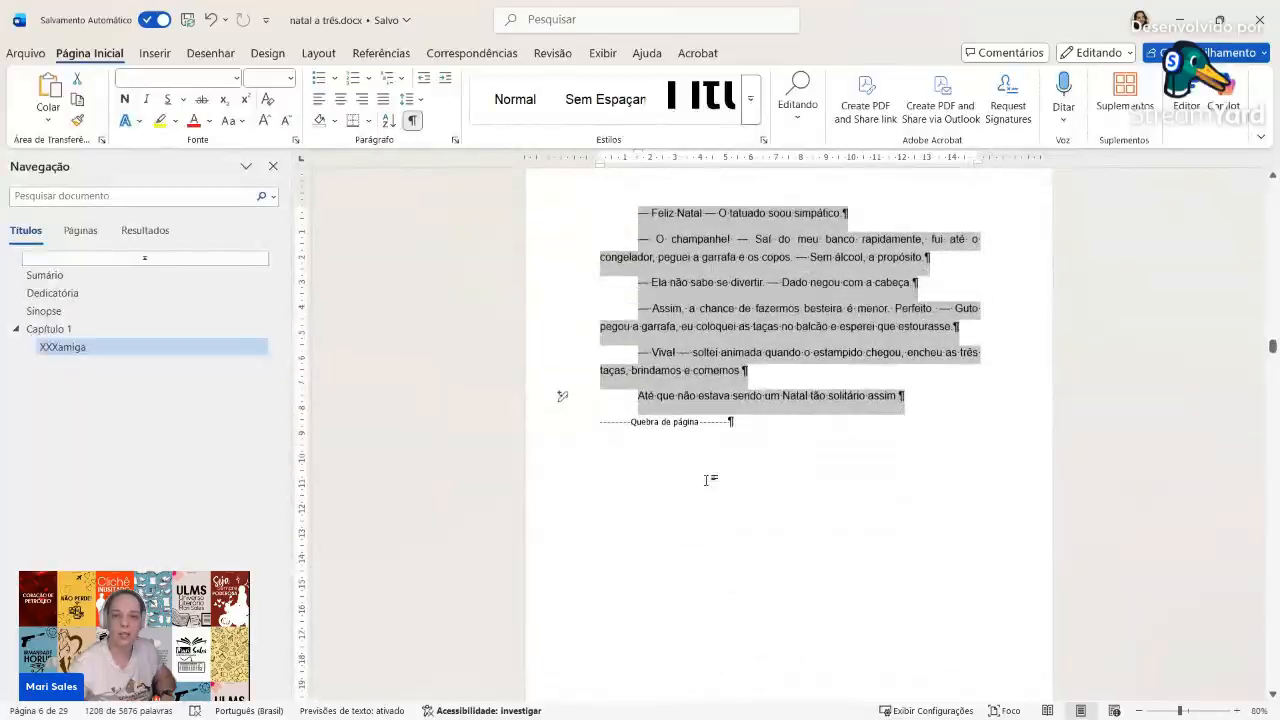
{"action": "left_click", "coordinate": [663, 425]}
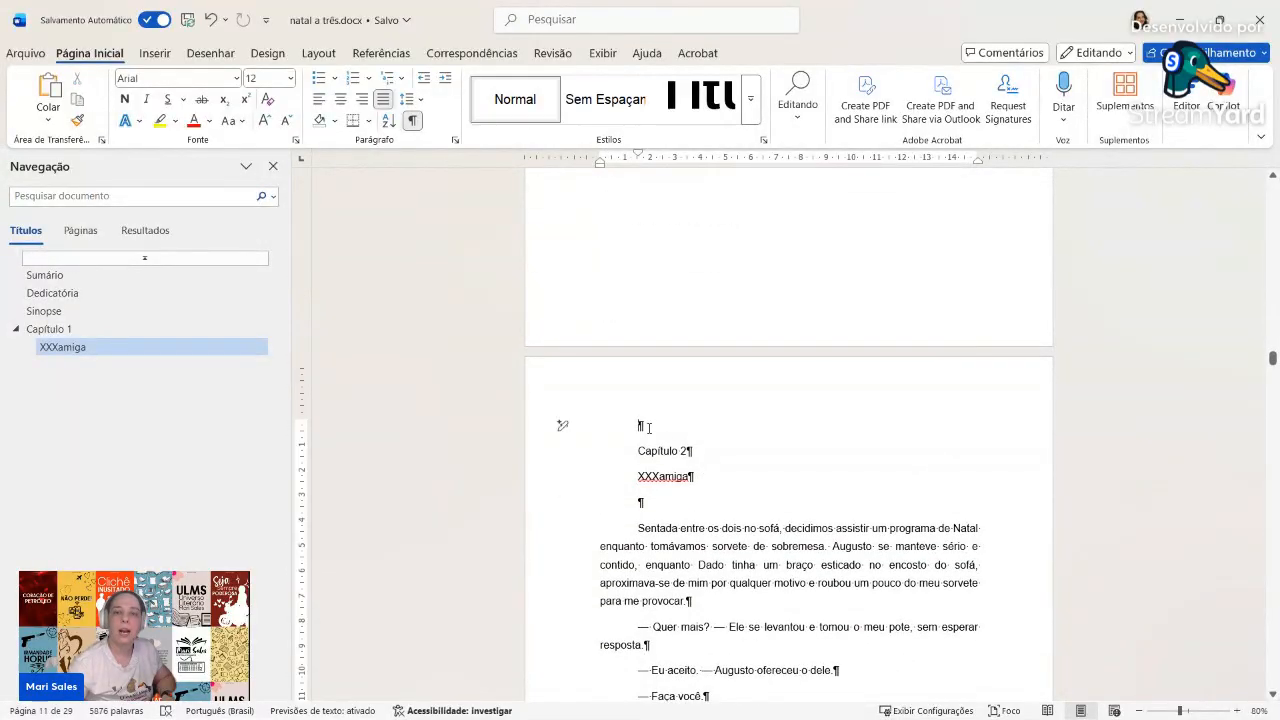
{"action": "key", "text": "ctrl+e"}
{"action": "left_click", "coordinate": [583, 95]}
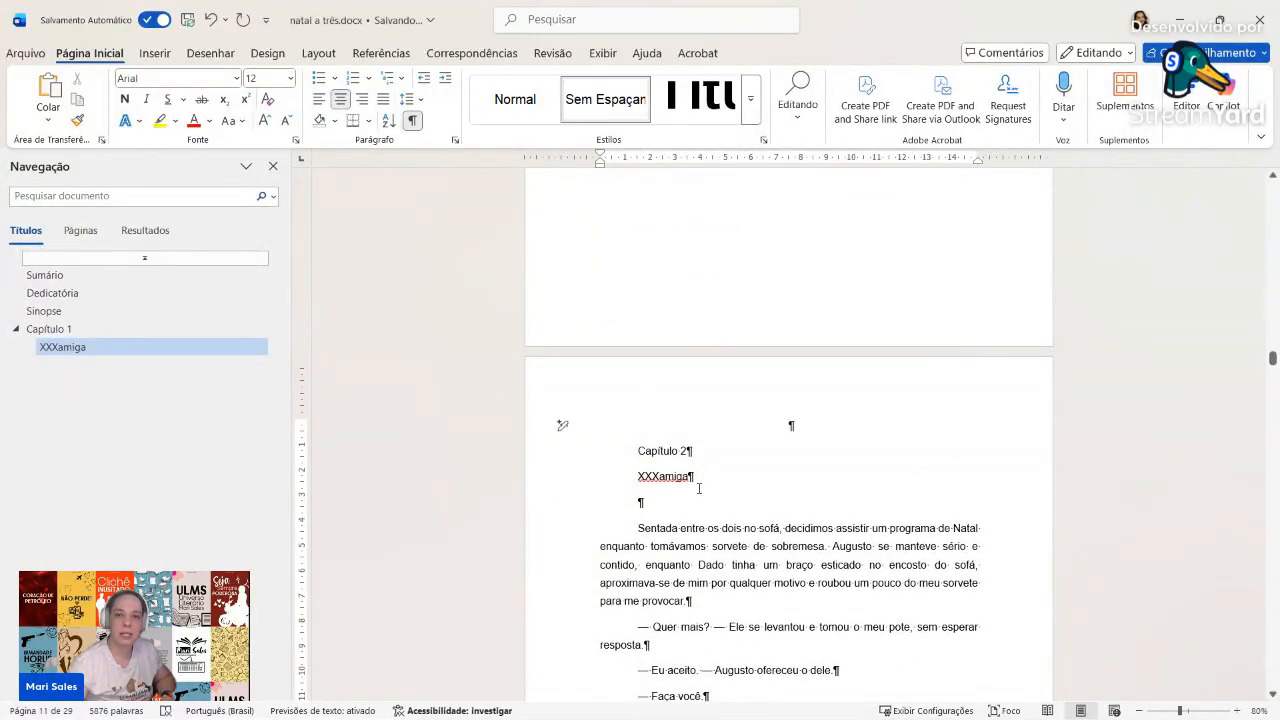
{"action": "left_click", "coordinate": [698, 451]}
{"action": "left_click", "coordinate": [700, 95]}
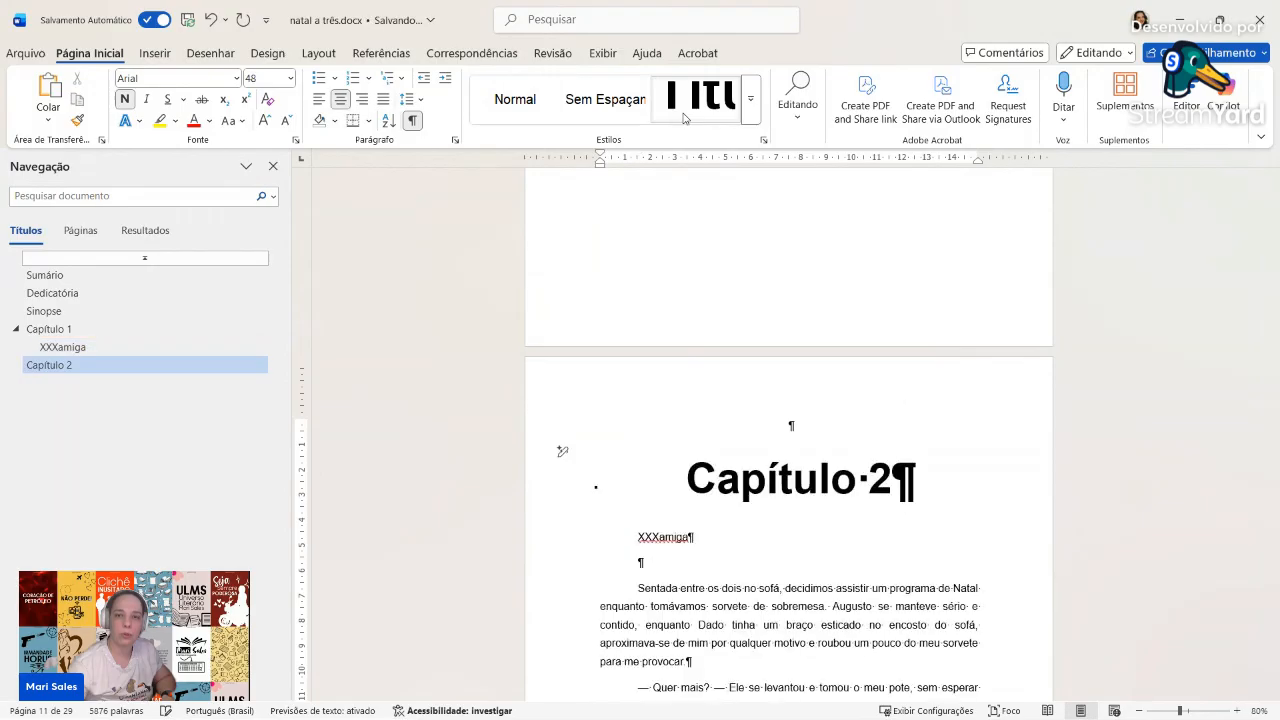
Step: Apply the Título 2 style to the XXXamiga line beneath the Capítulo 2 heading
{"action": "left_click", "coordinate": [712, 547]}
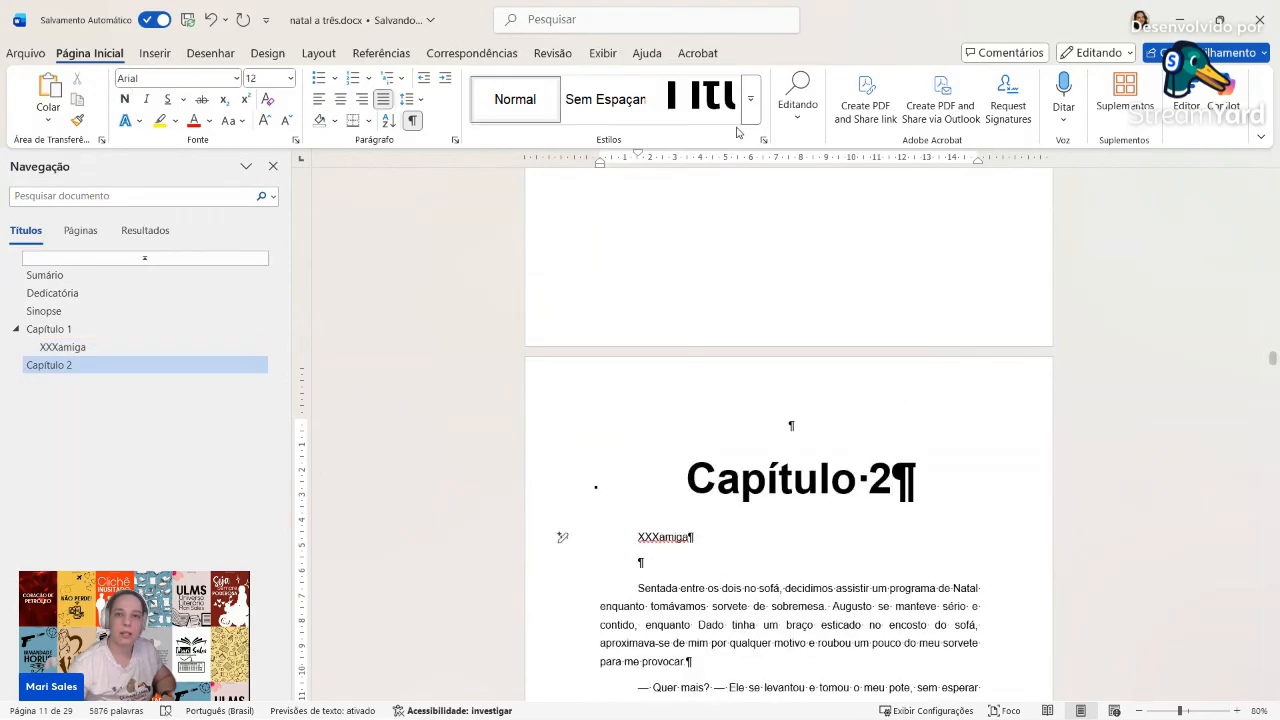
{"action": "left_click", "coordinate": [750, 98]}
{"action": "left_click", "coordinate": [770, 104]}
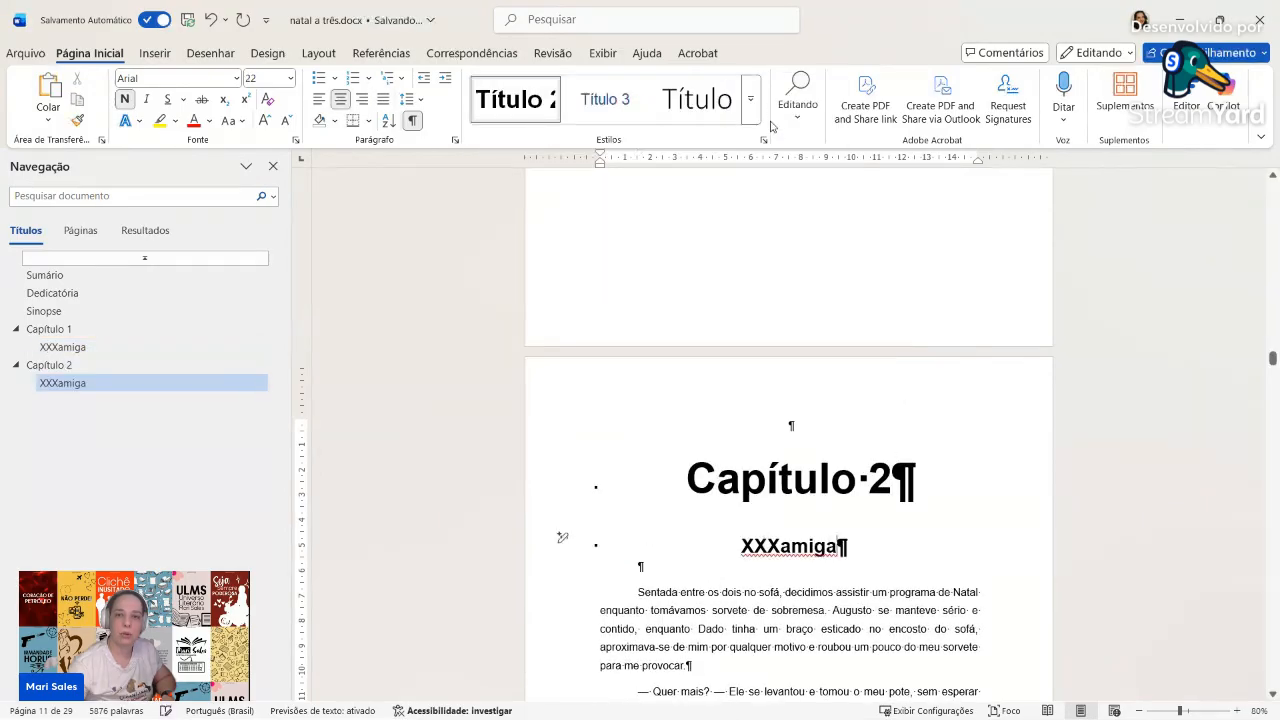
Step: Select the Capítulo 2 body text from its first paragraph to just before the page break and apply the Normal style
{"action": "left_click", "coordinate": [650, 570]}
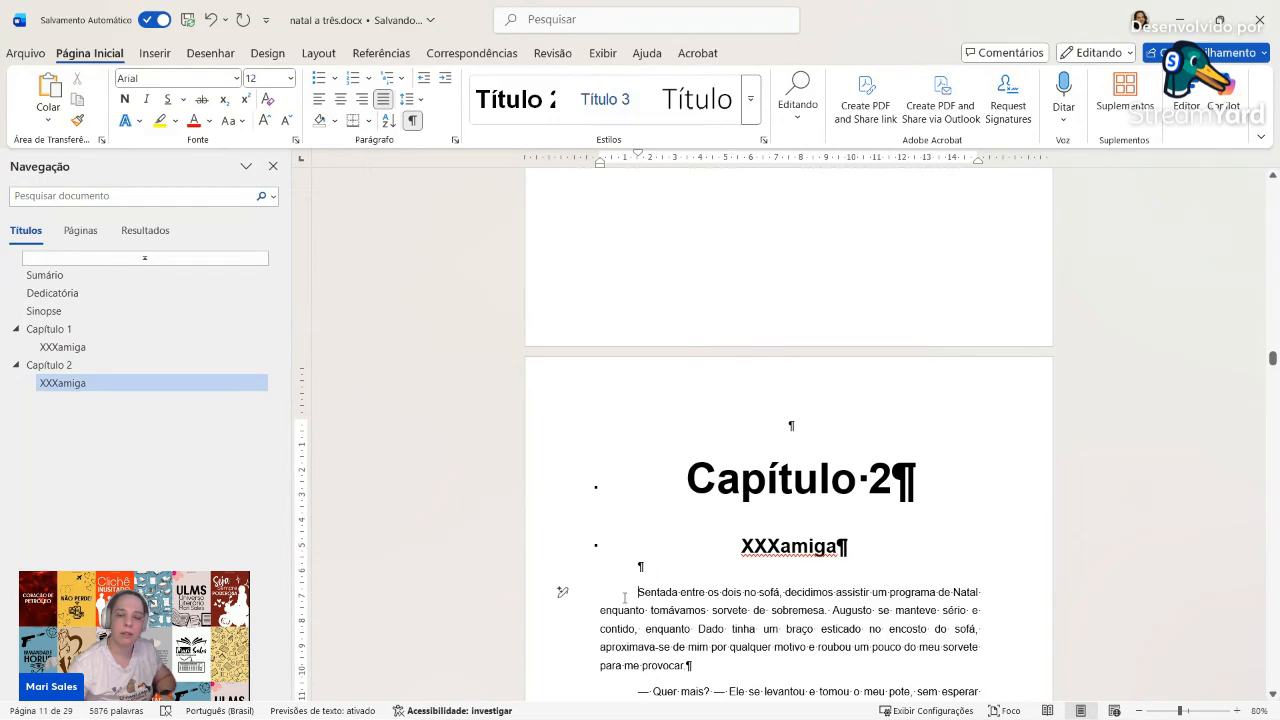
{"action": "left_click_drag", "start_coordinate": [562, 592], "coordinate": [808, 433]}
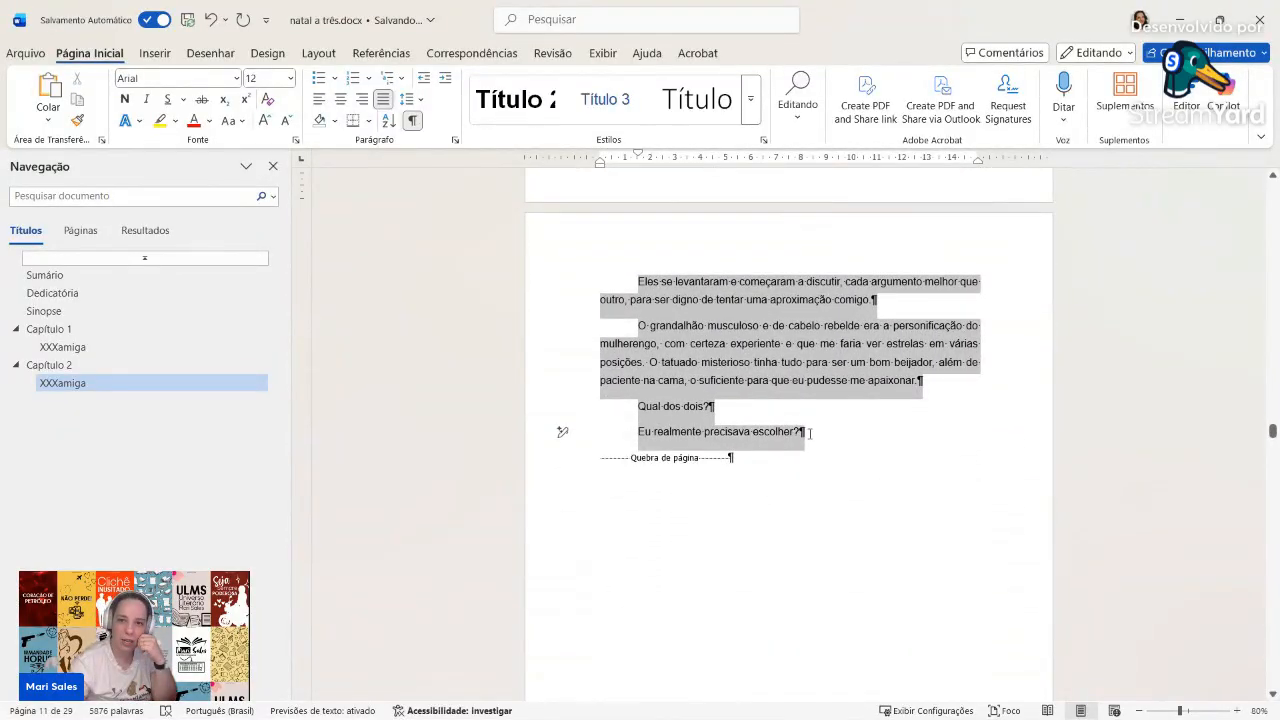
{"action": "left_click", "coordinate": [750, 98]}
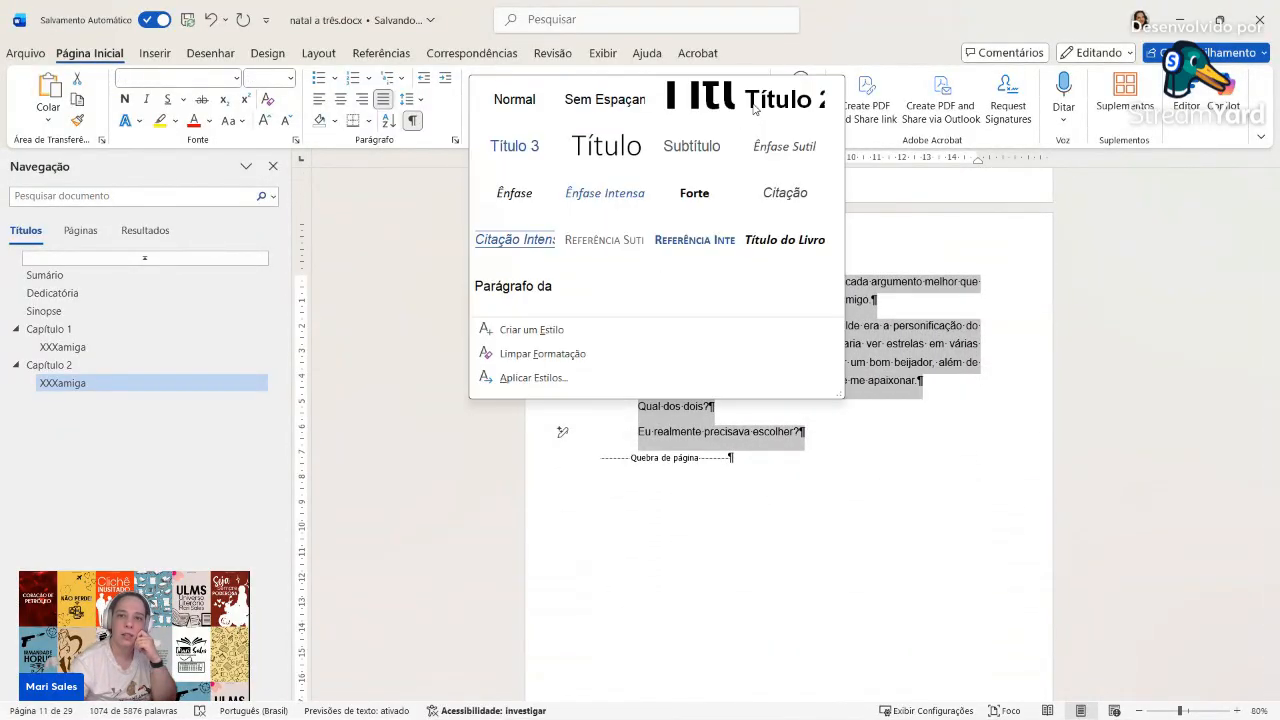
{"action": "left_click", "coordinate": [516, 106]}
Step: Insert a blank line in the Sem Espaçamento style above Capítulo 3 and apply Título 1 to the Capítulo 3 line
{"action": "scroll", "coordinate": [718, 477], "scroll_direction": "down", "scroll_amount": 5}
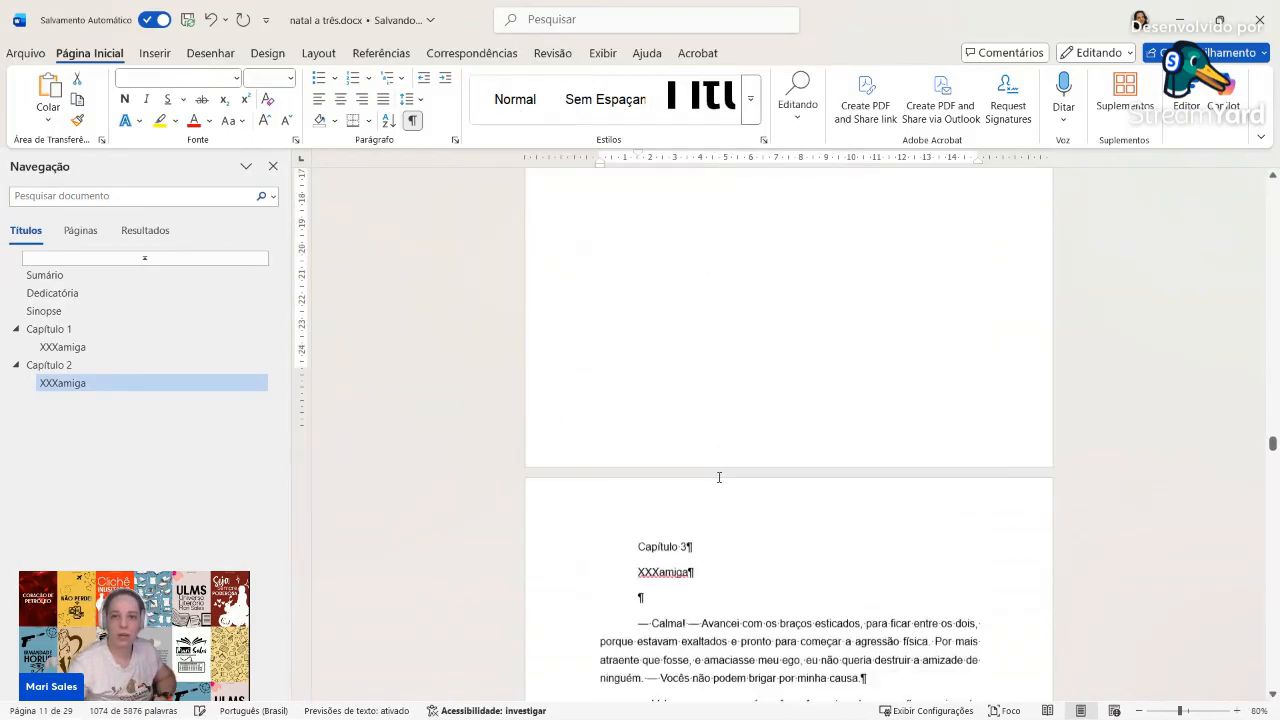
{"action": "left_click", "coordinate": [638, 431]}
{"action": "key", "text": "Return"}
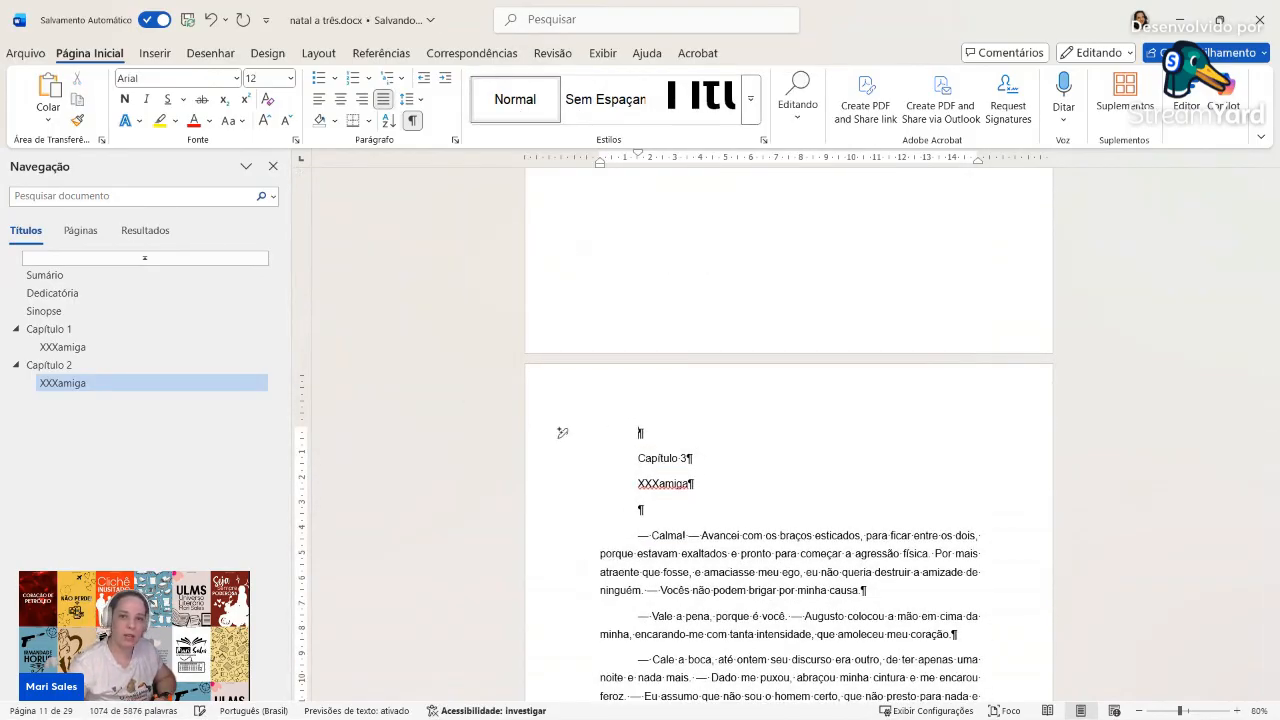
{"action": "key", "text": "ctrl+e"}
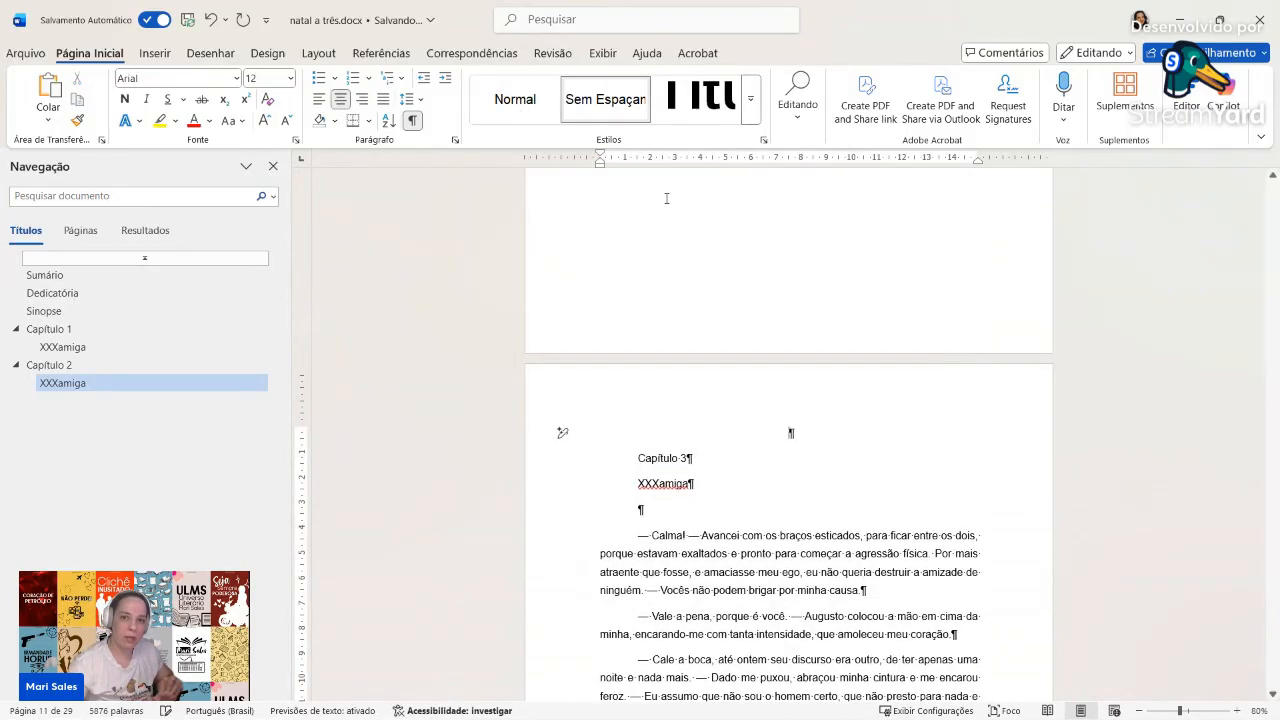
{"action": "left_click", "coordinate": [662, 459]}
{"action": "left_click", "coordinate": [702, 99]}
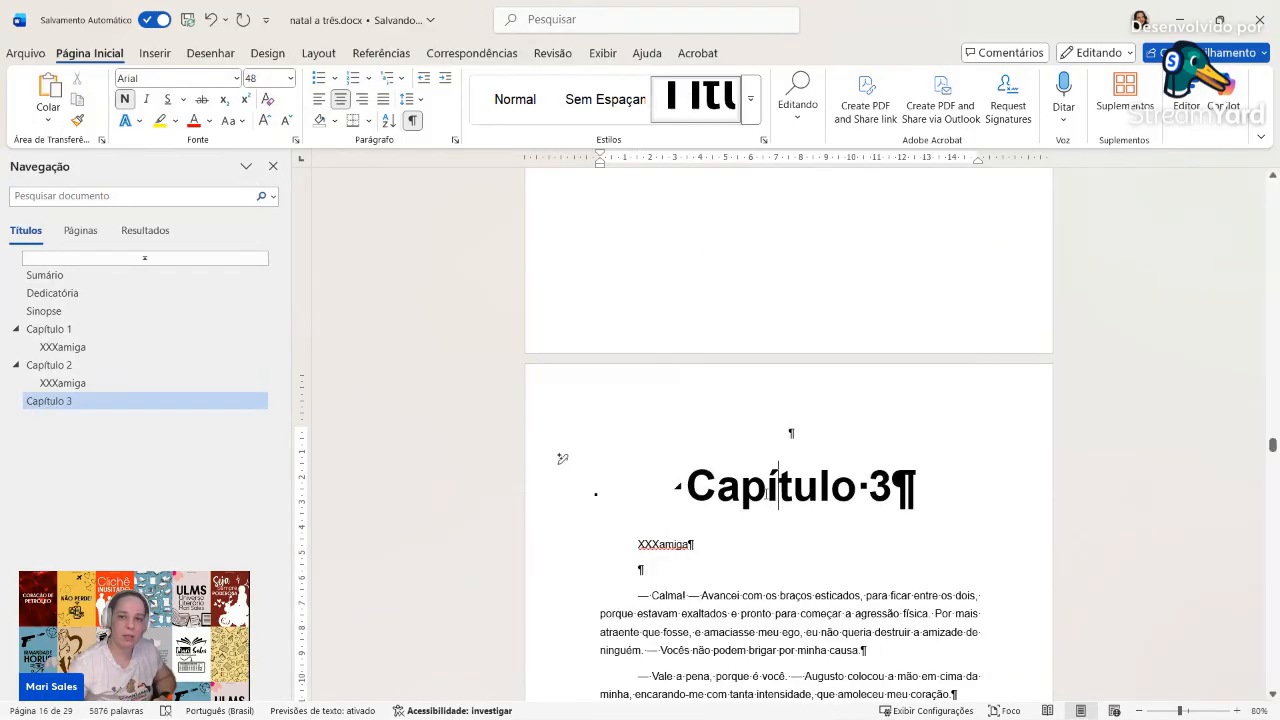
Step: Apply the Título 2 style to the XXXamiga line beneath the Capítulo 3 heading
{"action": "left_click", "coordinate": [700, 558]}
{"action": "left_click", "coordinate": [752, 120]}
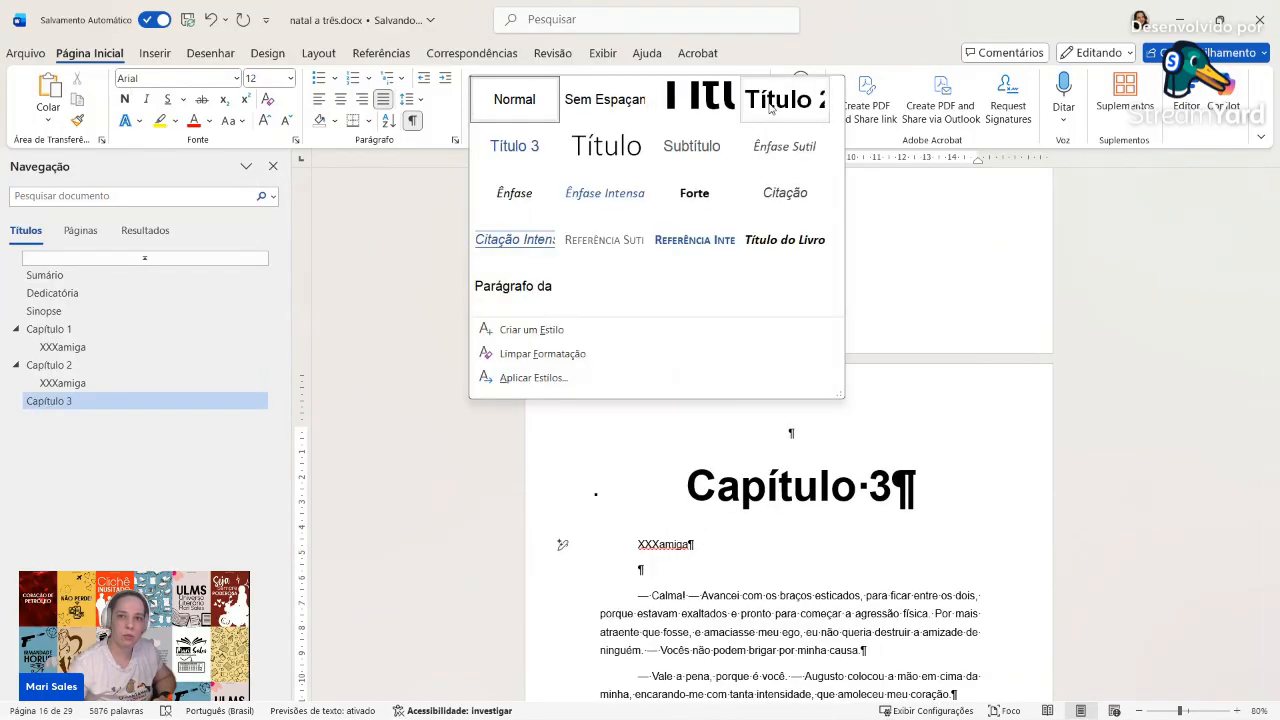
{"action": "left_click", "coordinate": [770, 100]}
Step: Select the Capítulo 3 body text from its first paragraph to just before the page break and apply the Normal style
{"action": "left_click", "coordinate": [657, 575]}
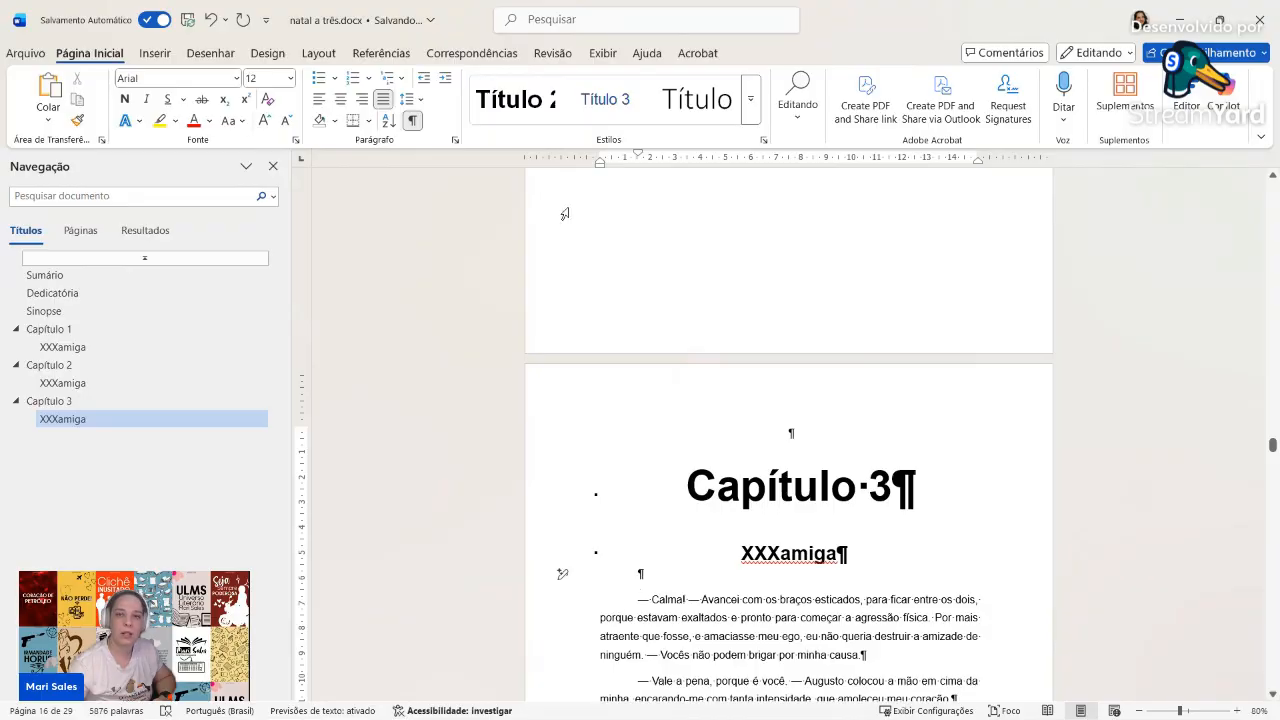
{"action": "left_click", "coordinate": [752, 106]}
{"action": "left_click", "coordinate": [529, 106]}
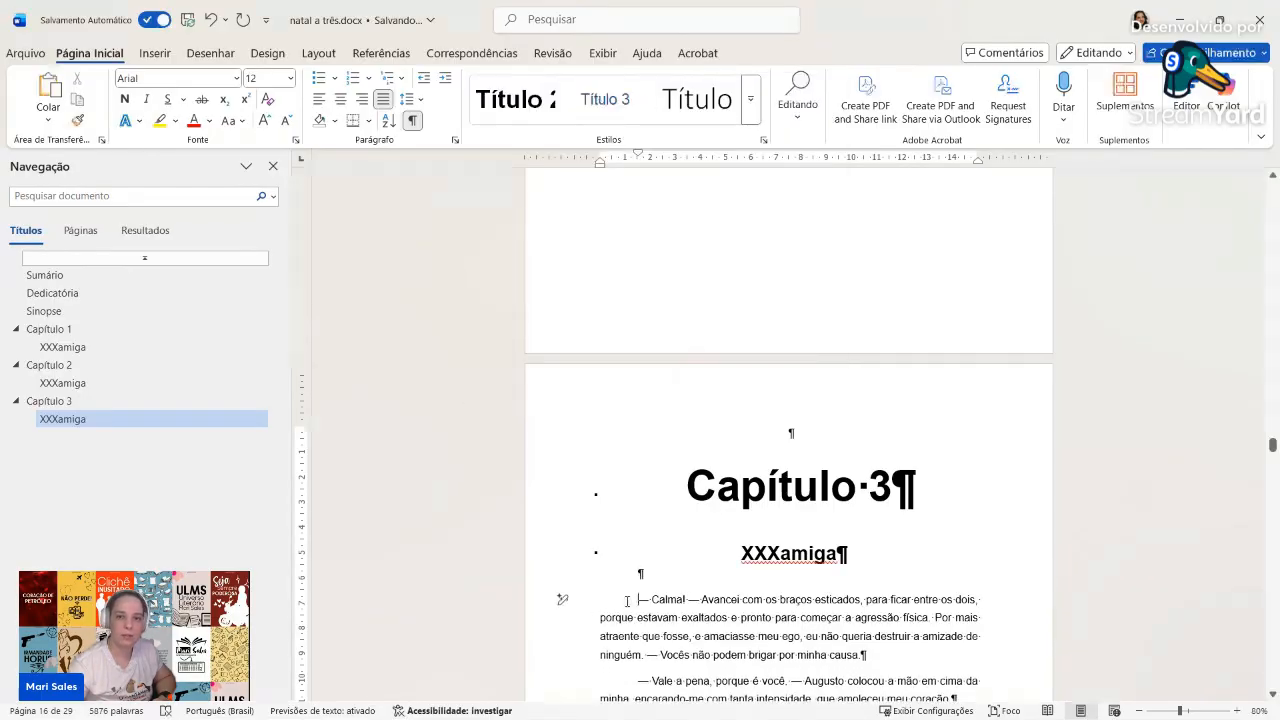
{"action": "scroll", "coordinate": [627, 601], "scroll_direction": "down", "scroll_amount": 20}
{"action": "scroll", "coordinate": [698, 549], "scroll_direction": "up", "scroll_amount": 15}
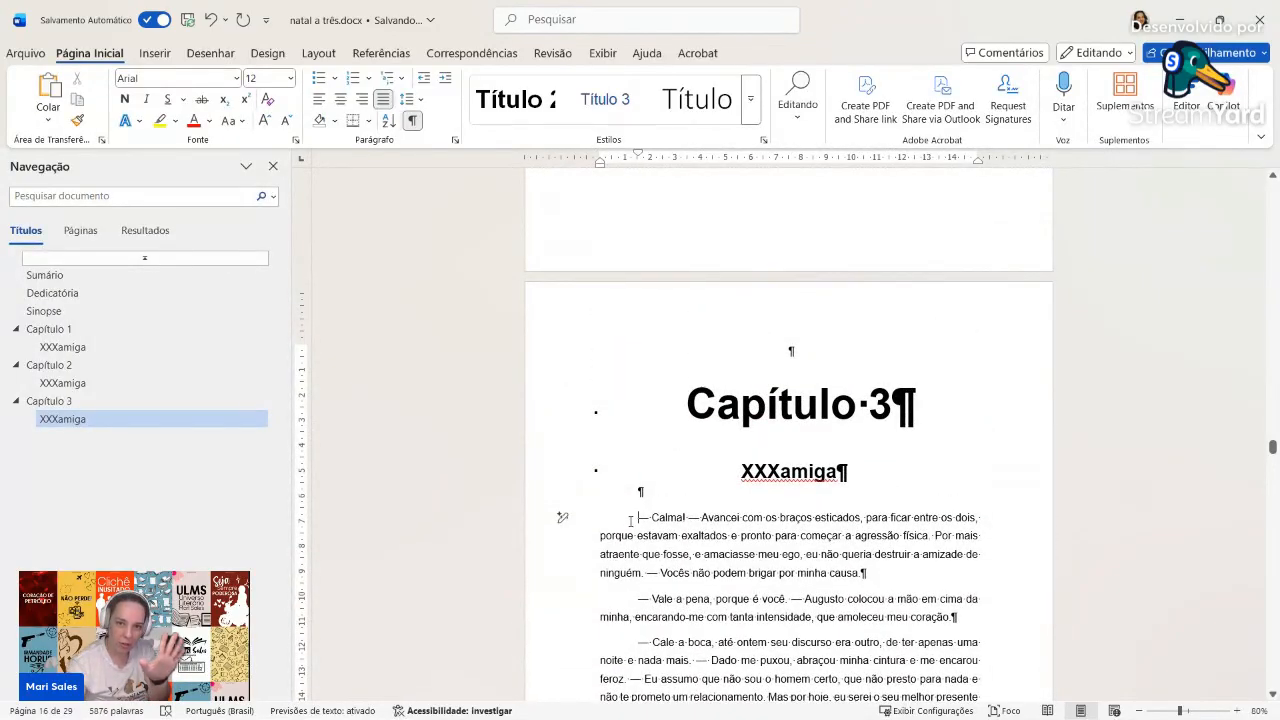
{"action": "scroll", "coordinate": [631, 522], "scroll_direction": "down", "scroll_amount": 10}
{"action": "scroll", "coordinate": [633, 528], "scroll_direction": "down", "scroll_amount": 12}
{"action": "scroll", "coordinate": [632, 527], "scroll_direction": "up", "scroll_amount": 3}
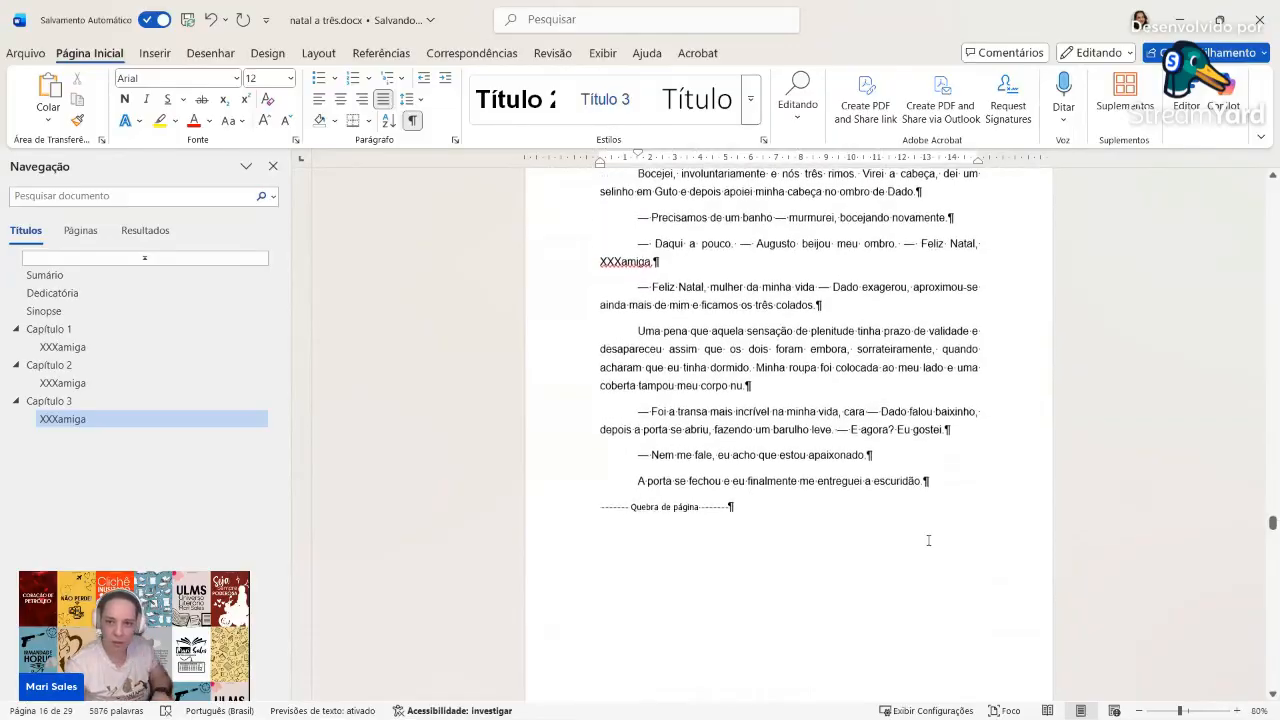
{"action": "left_click", "coordinate": [951, 485], "text": "shift"}
{"action": "left_click", "coordinate": [757, 107]}
{"action": "left_click", "coordinate": [500, 100]}
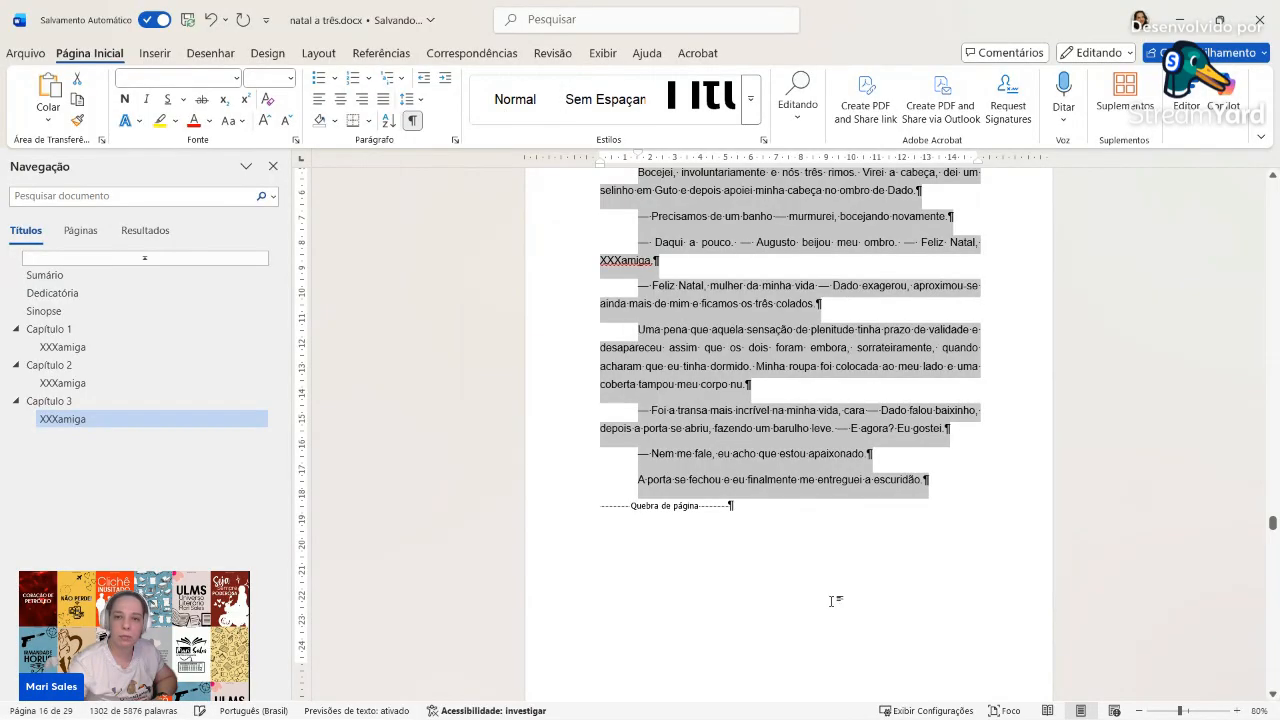
Step: Insert a blank line in the Sem Espaçamento style above Capítulo 4 and apply Título 1 to the Capítulo 4 line
{"action": "left_click", "coordinate": [812, 543]}
{"action": "key", "text": "Down"}
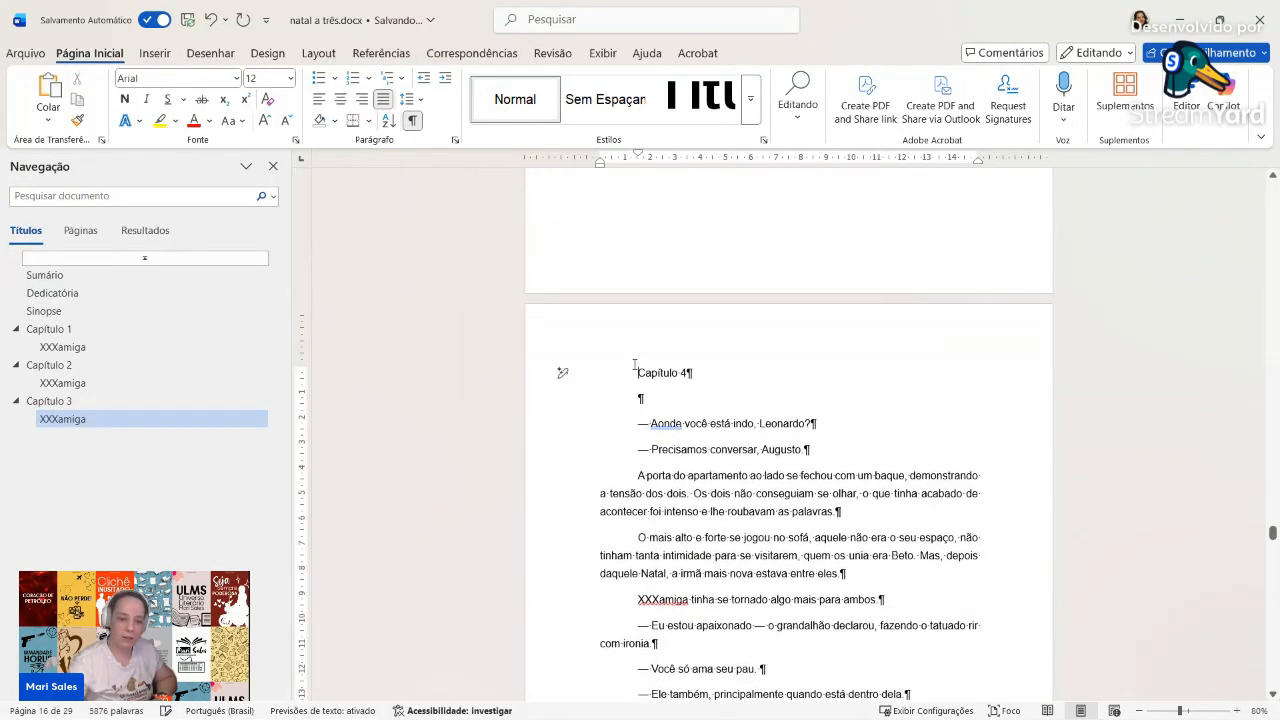
{"action": "key", "text": "Return"}
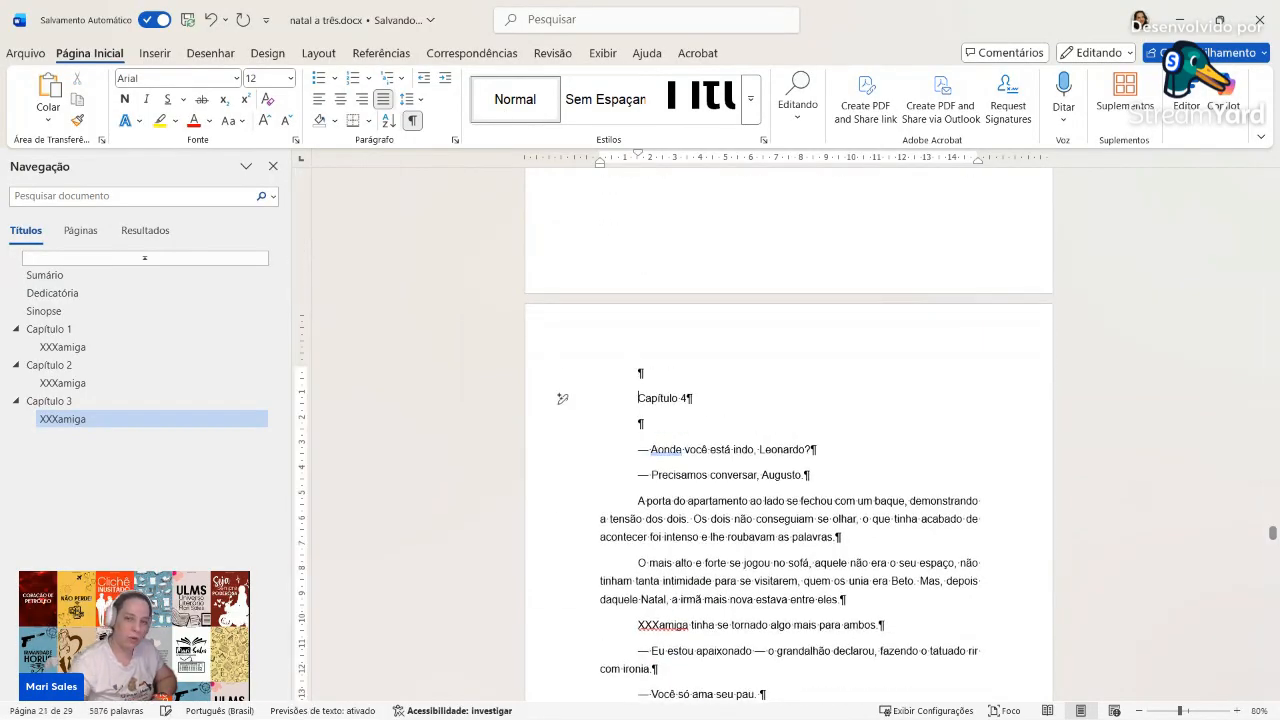
{"action": "left_click", "coordinate": [595, 112]}
{"action": "left_click", "coordinate": [697, 411]}
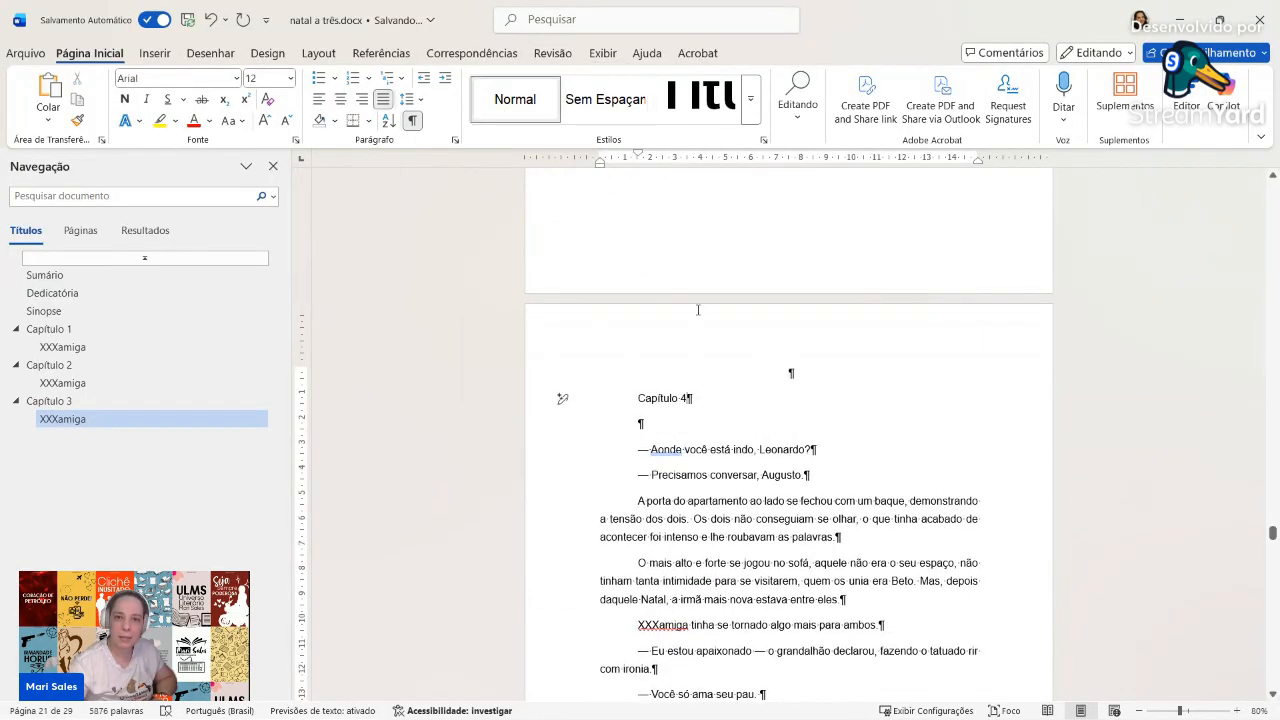
{"action": "left_click", "coordinate": [705, 100]}
Step: Select the Capítulo 4 text from the blank line beneath its heading to just before the page break and apply the Normal style
{"action": "left_click", "coordinate": [761, 492]}
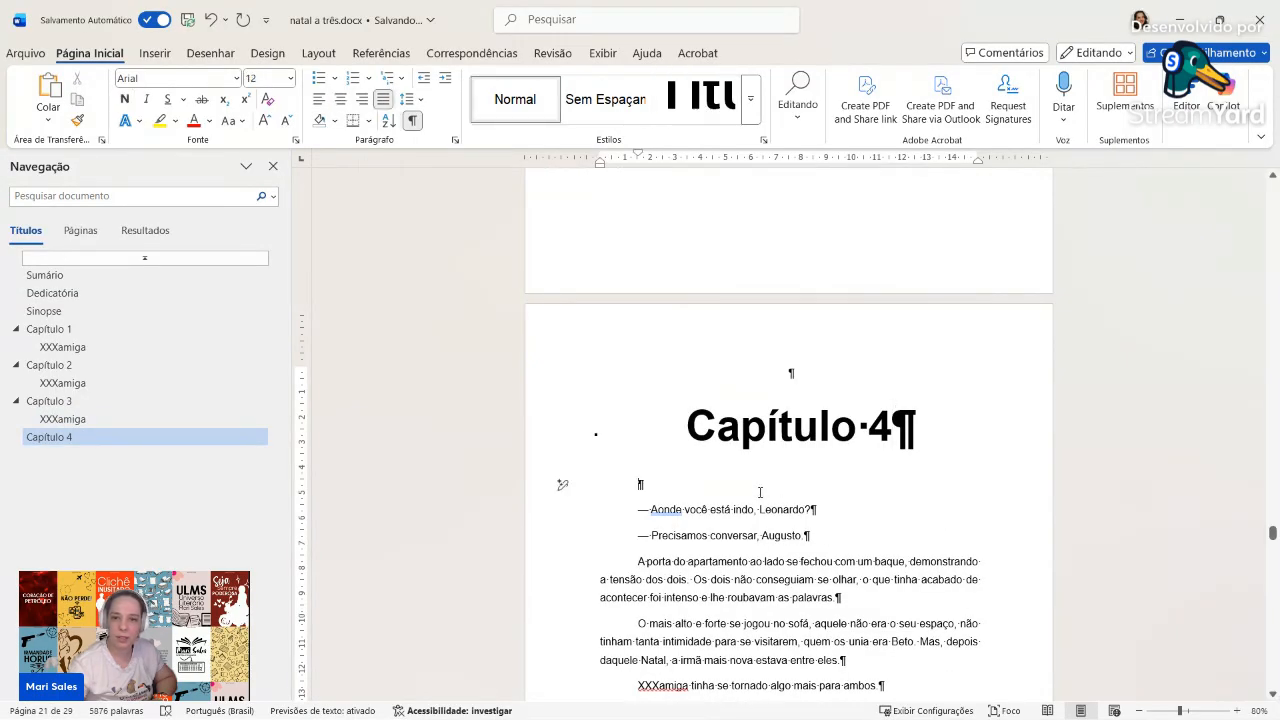
{"action": "scroll", "coordinate": [773, 521], "scroll_direction": "down", "scroll_amount": 8}
{"action": "scroll", "coordinate": [773, 521], "scroll_direction": "up", "scroll_amount": 5}
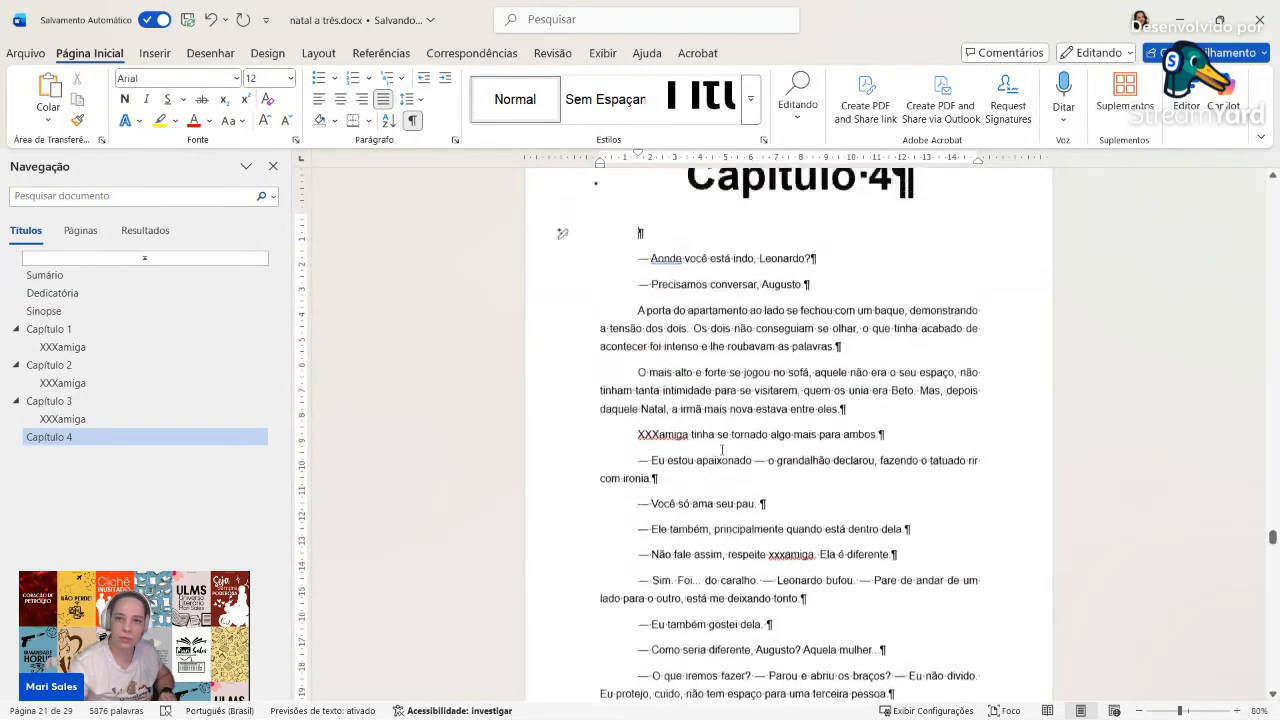
{"action": "scroll", "coordinate": [743, 468], "scroll_direction": "down", "scroll_amount": 20}
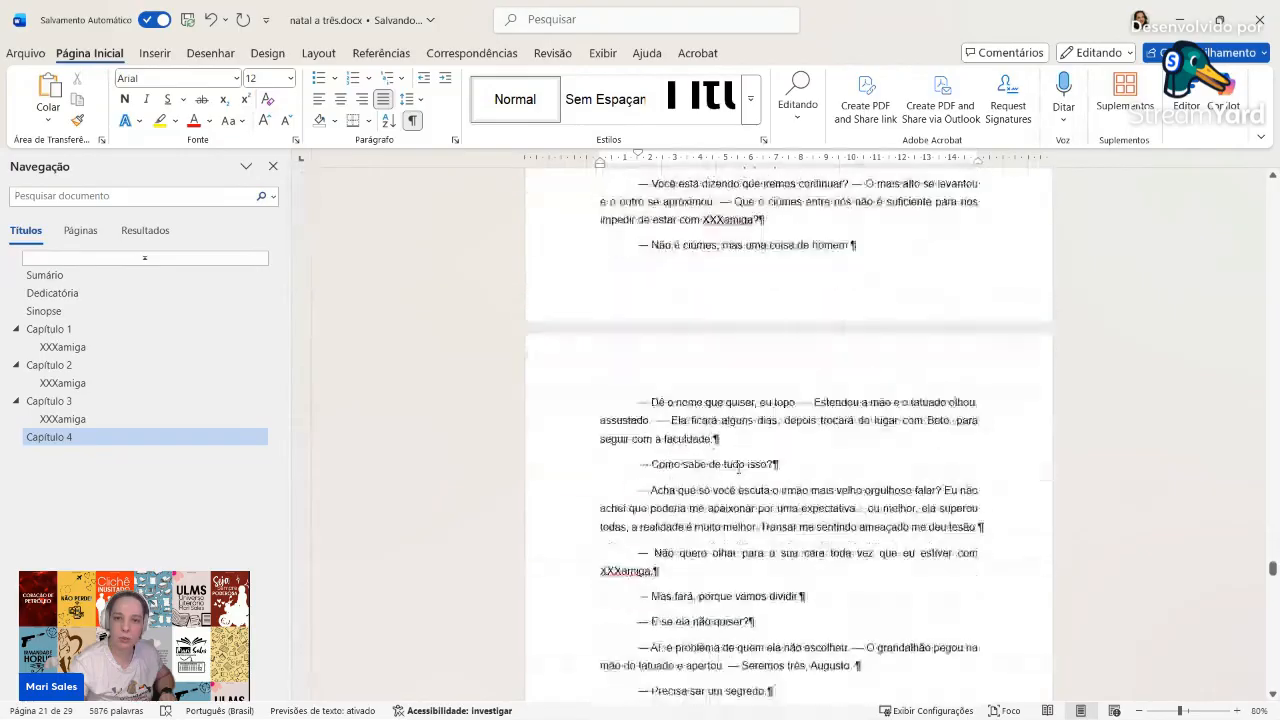
{"action": "scroll", "coordinate": [743, 468], "scroll_direction": "up", "scroll_amount": 4}
{"action": "scroll", "coordinate": [854, 566], "scroll_direction": "down", "scroll_amount": 8}
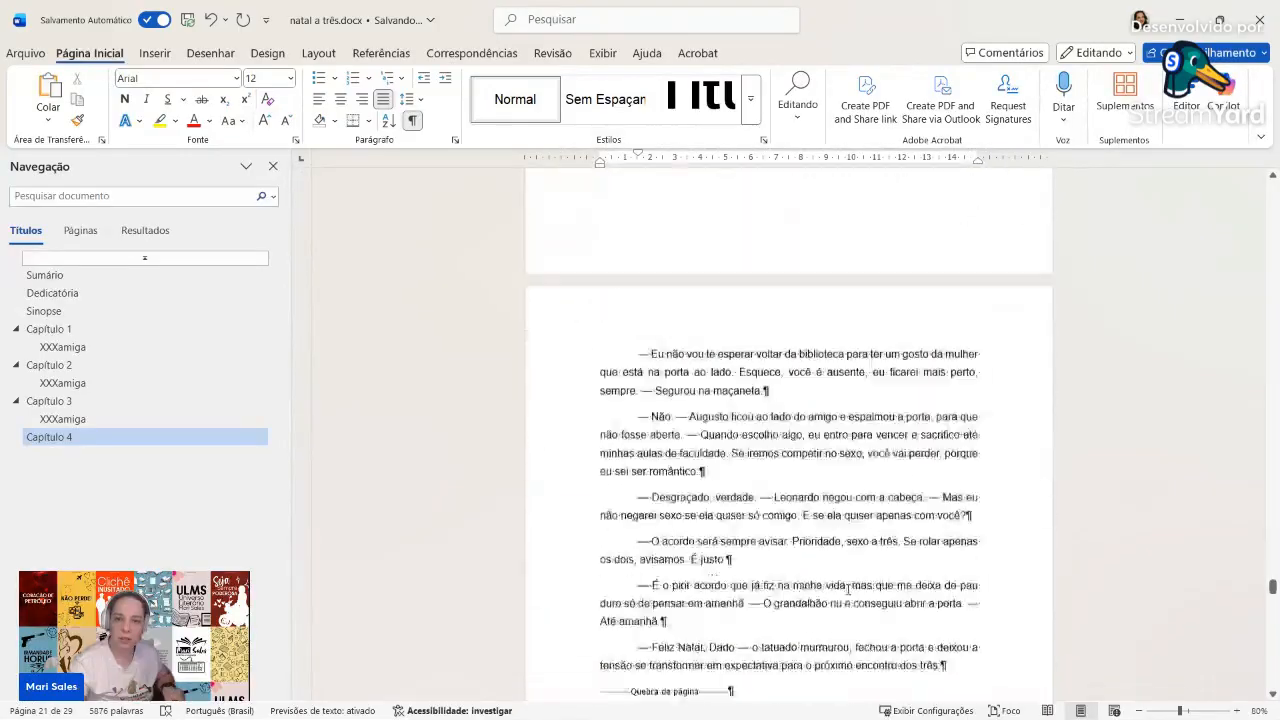
{"action": "left_click", "coordinate": [954, 587], "text": "shift"}
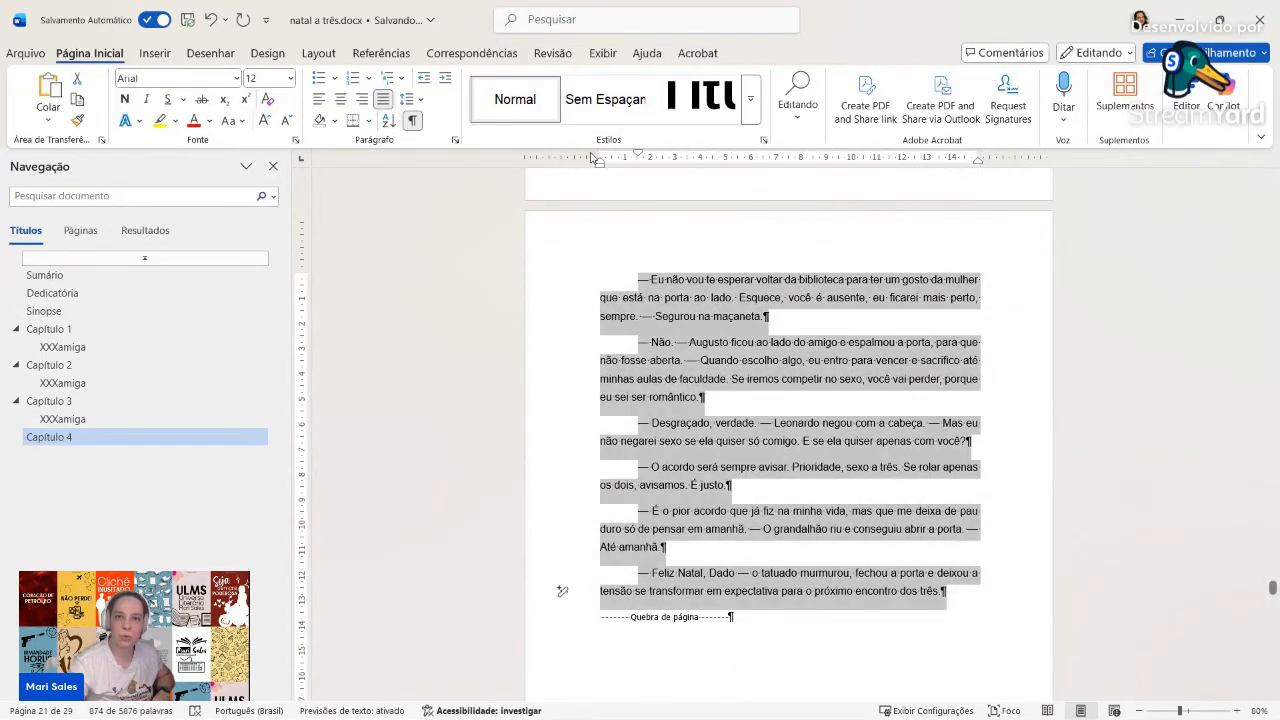
Step: Insert a centred blank line above Capítulo 5 and apply the Título 1 style to the Capítulo 5 line
{"action": "scroll", "coordinate": [762, 514], "scroll_direction": "down", "scroll_amount": 5}
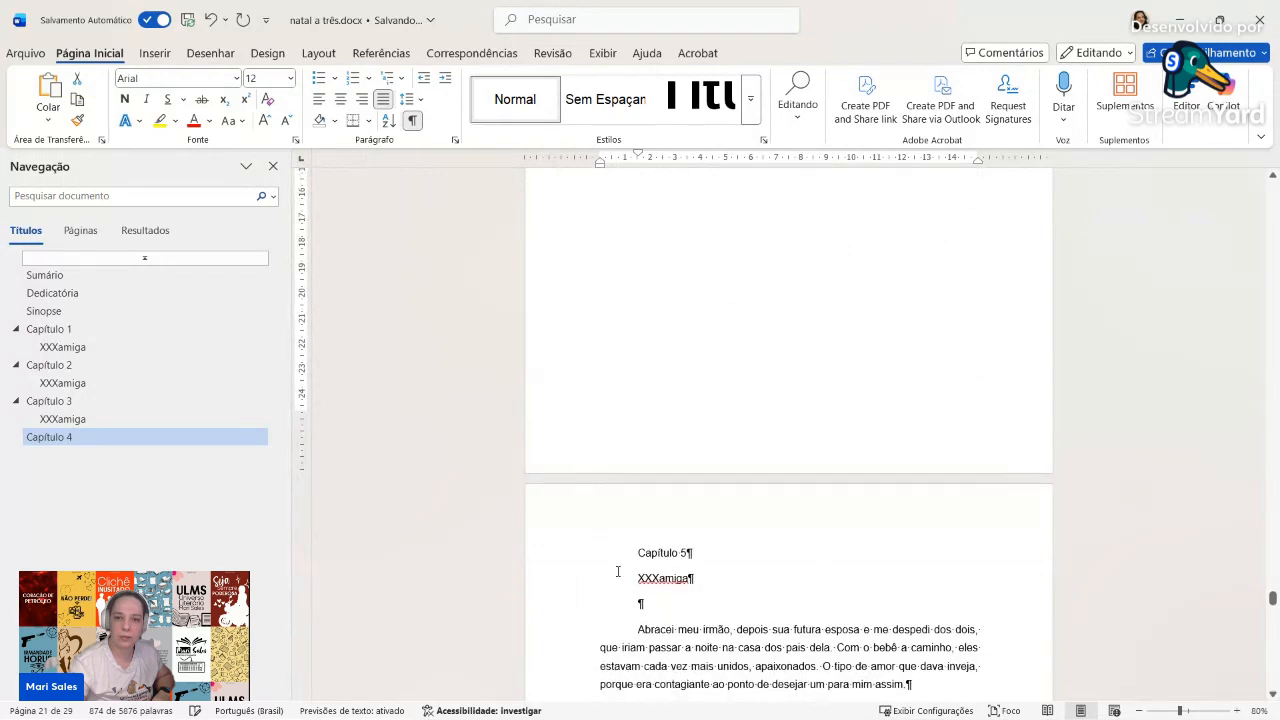
{"action": "left_click", "coordinate": [614, 572]}
{"action": "key", "text": "Up"}
{"action": "key", "text": "ctrl+e"}
{"action": "scroll", "coordinate": [708, 578], "scroll_direction": "down", "scroll_amount": 1}
{"action": "key", "text": "ctrl+alt+1"}
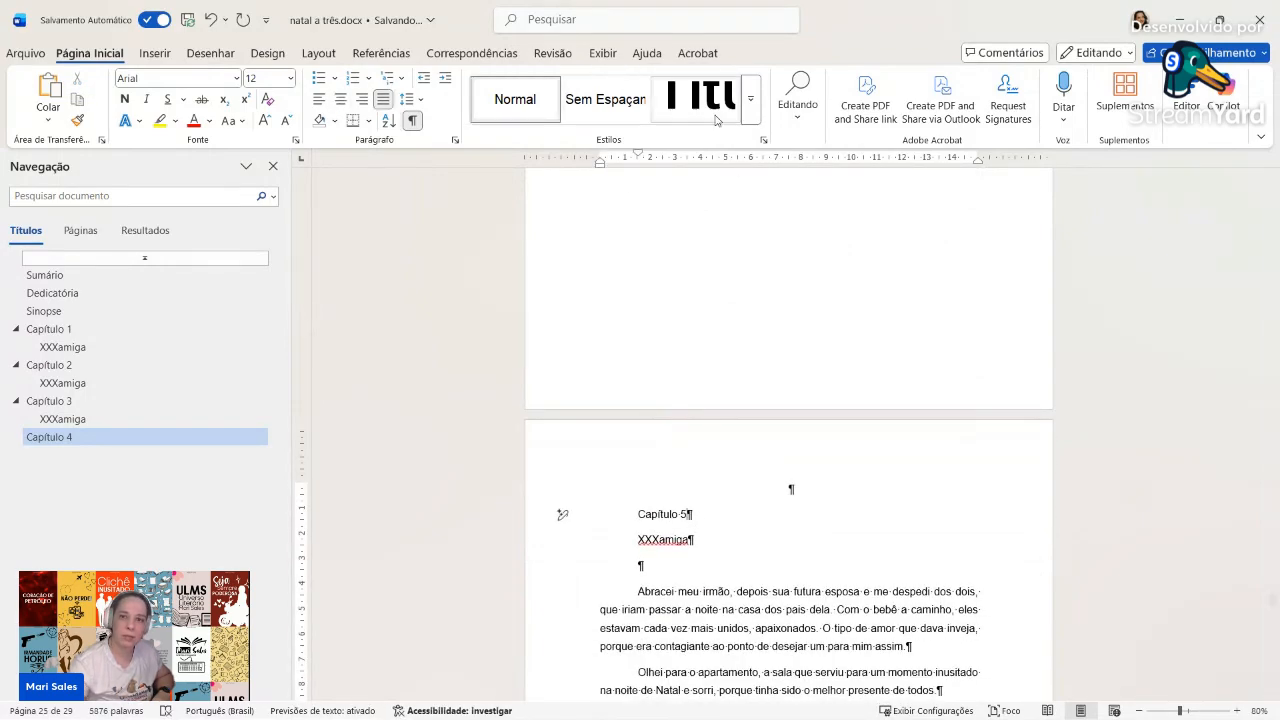
Step: Apply the Título 2 style to the XXXamiga line beneath the Capítulo 5 heading
{"action": "left_click", "coordinate": [721, 595]}
{"action": "left_click", "coordinate": [752, 108]}
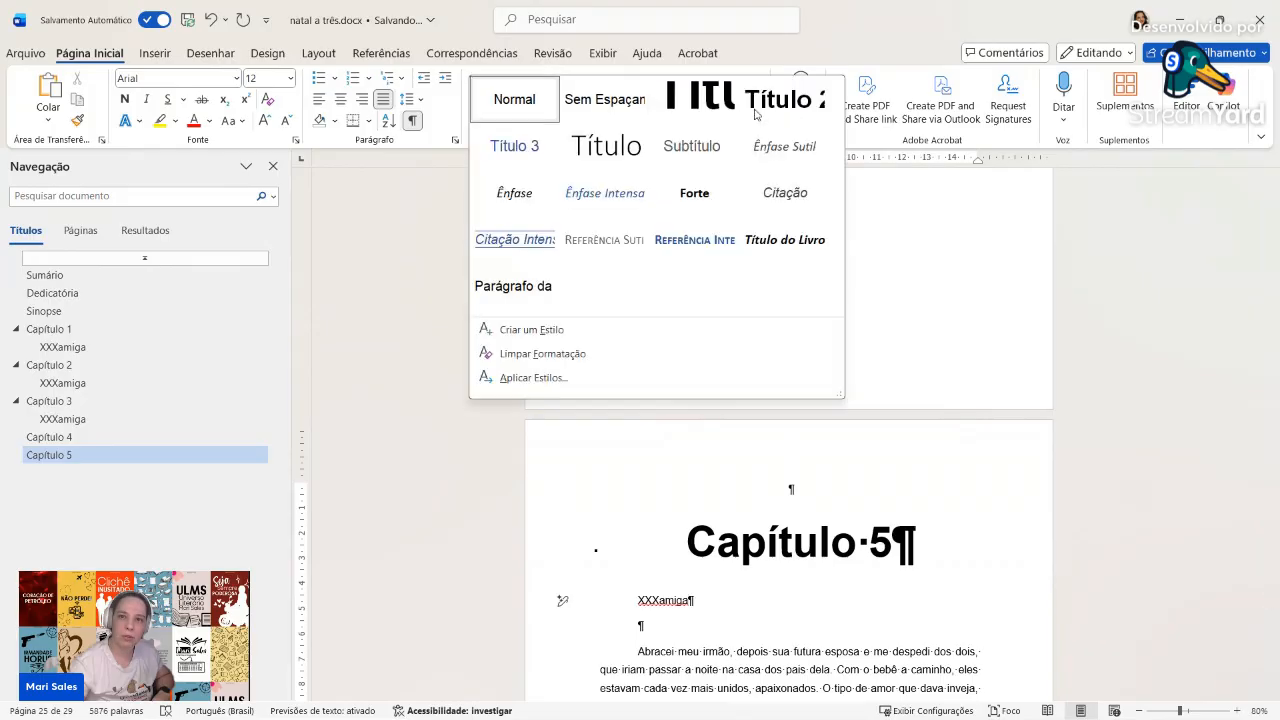
{"action": "left_click", "coordinate": [795, 110]}
Step: Select the Capítulo 5 body text from its first paragraph to the story's last paragraph and apply the Normal style
{"action": "scroll", "coordinate": [824, 564], "scroll_direction": "down", "scroll_amount": 2}
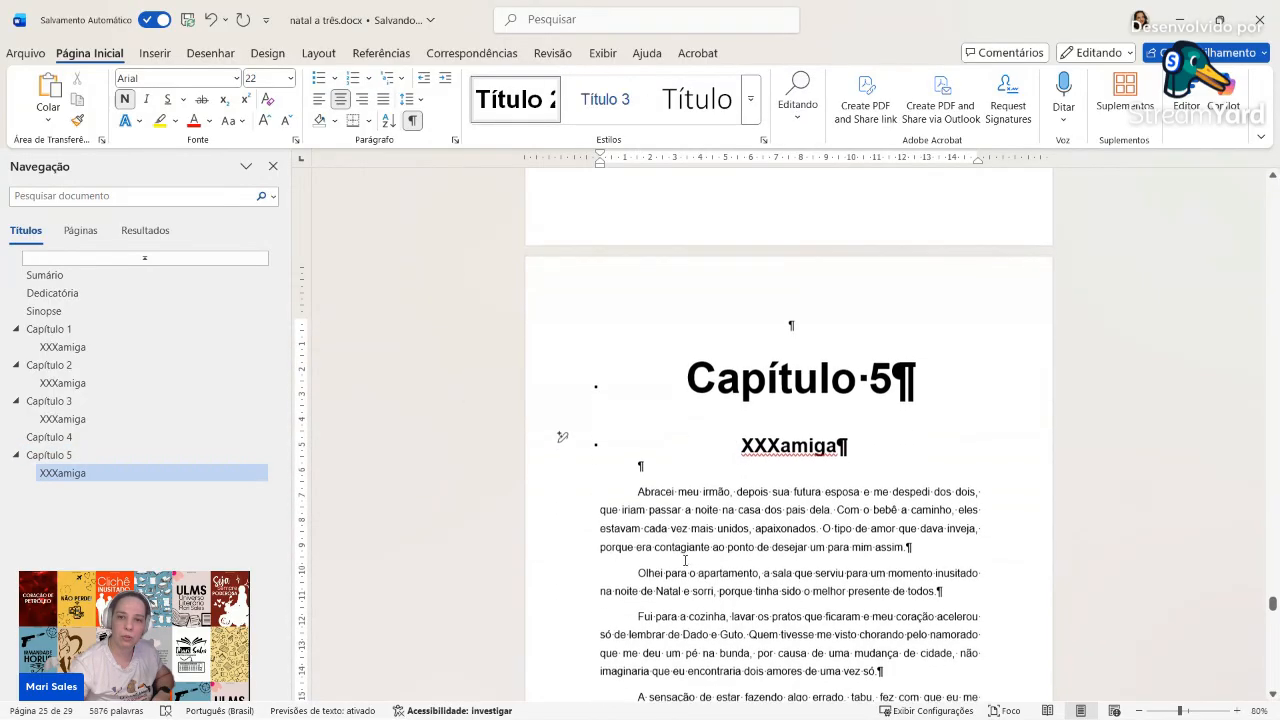
{"action": "left_click", "coordinate": [641, 491]}
{"action": "scroll", "coordinate": [745, 604], "scroll_direction": "down", "scroll_amount": 8}
{"action": "scroll", "coordinate": [748, 610], "scroll_direction": "down", "scroll_amount": 20}
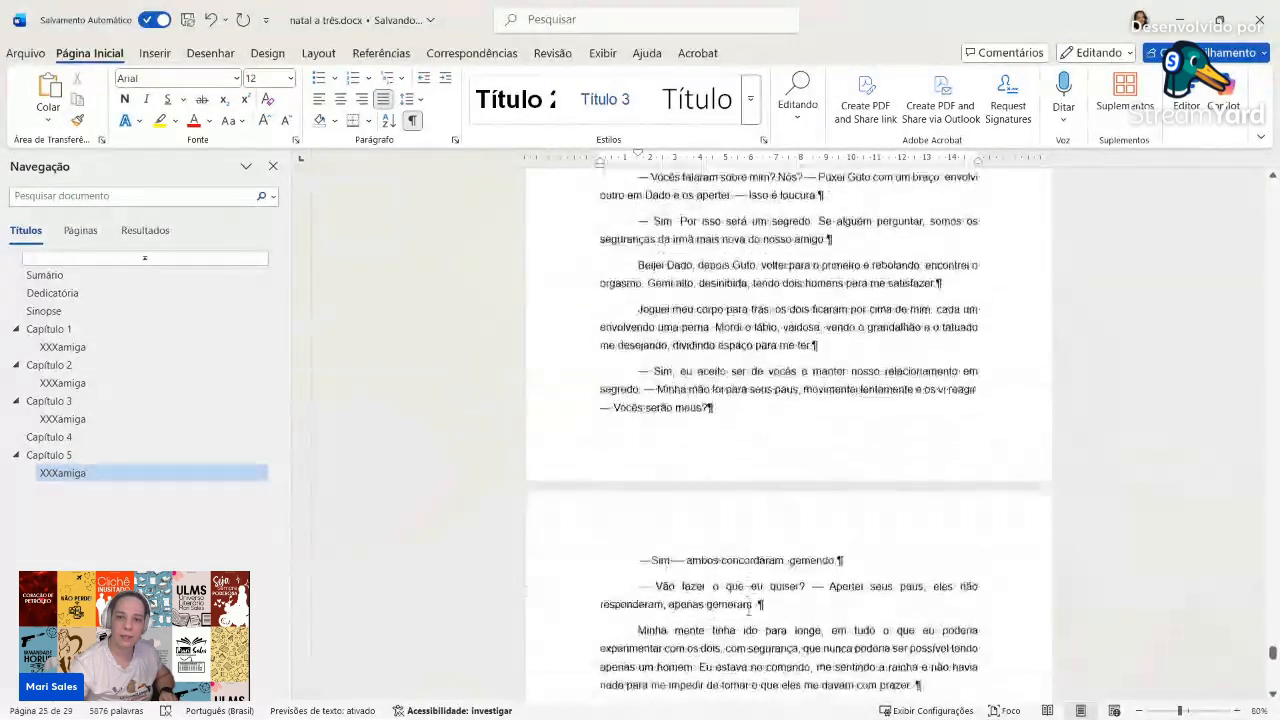
{"action": "scroll", "coordinate": [748, 610], "scroll_direction": "down", "scroll_amount": 4}
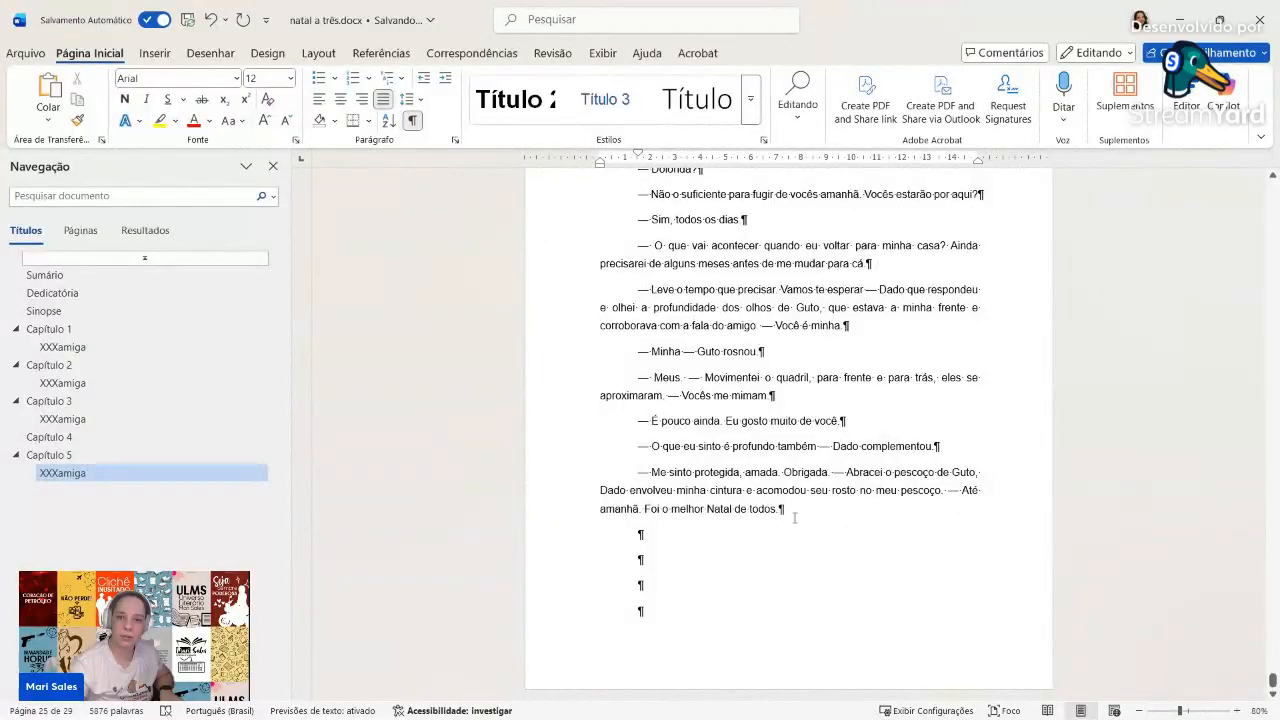
{"action": "left_click", "coordinate": [562, 508], "text": "shift"}
{"action": "left_click", "coordinate": [750, 99]}
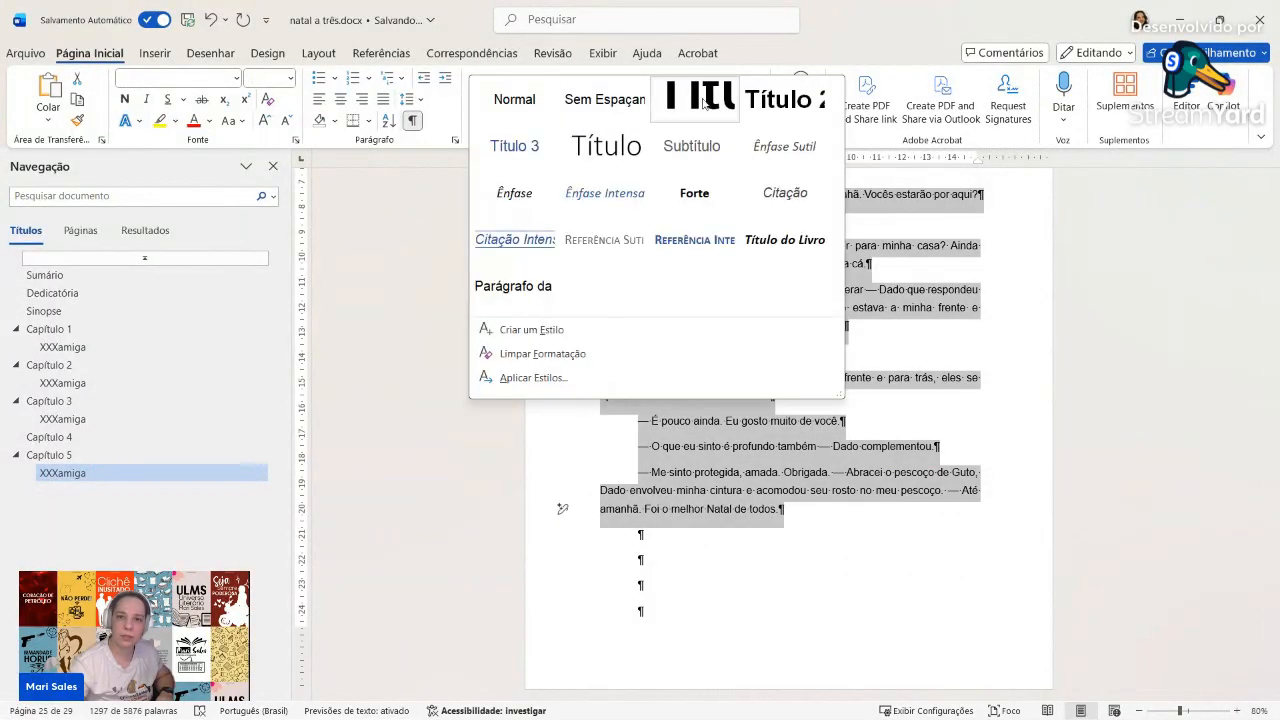
{"action": "left_click", "coordinate": [537, 105]}
Step: Write FIM one blank line below the story's last paragraph and insert a page break after it
{"action": "left_click", "coordinate": [683, 544]}
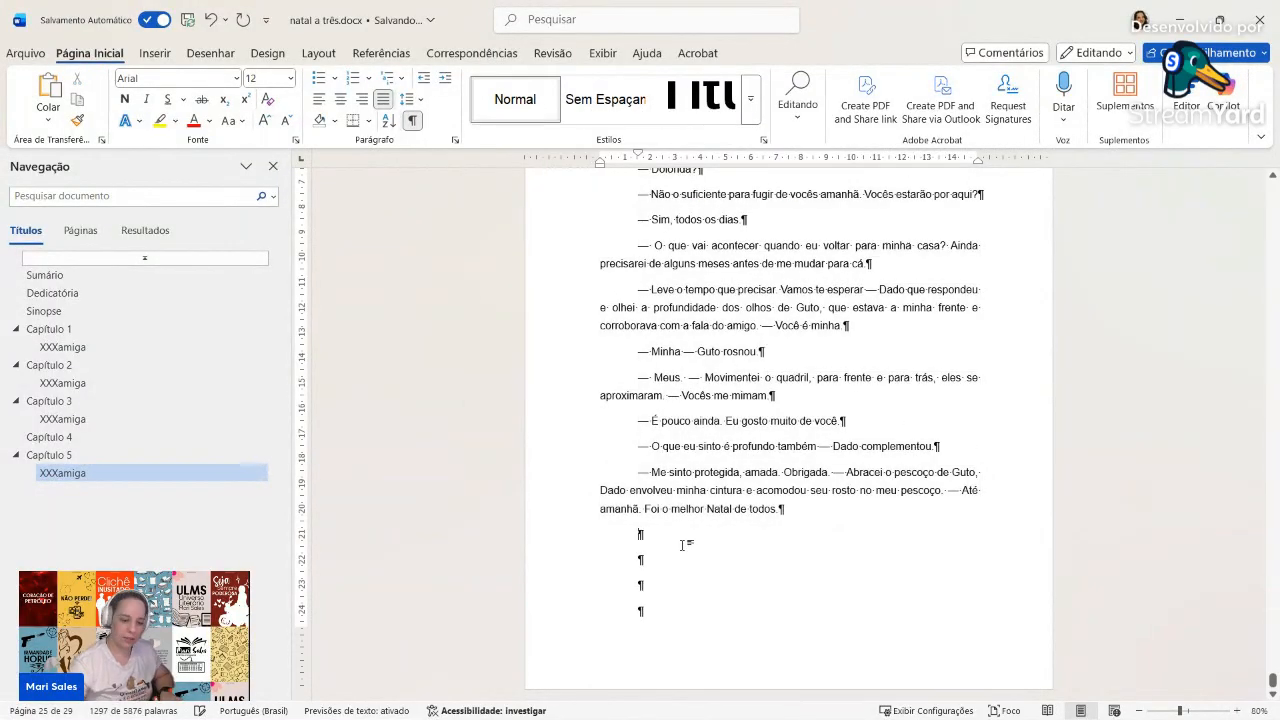
{"action": "key", "text": "Return"}
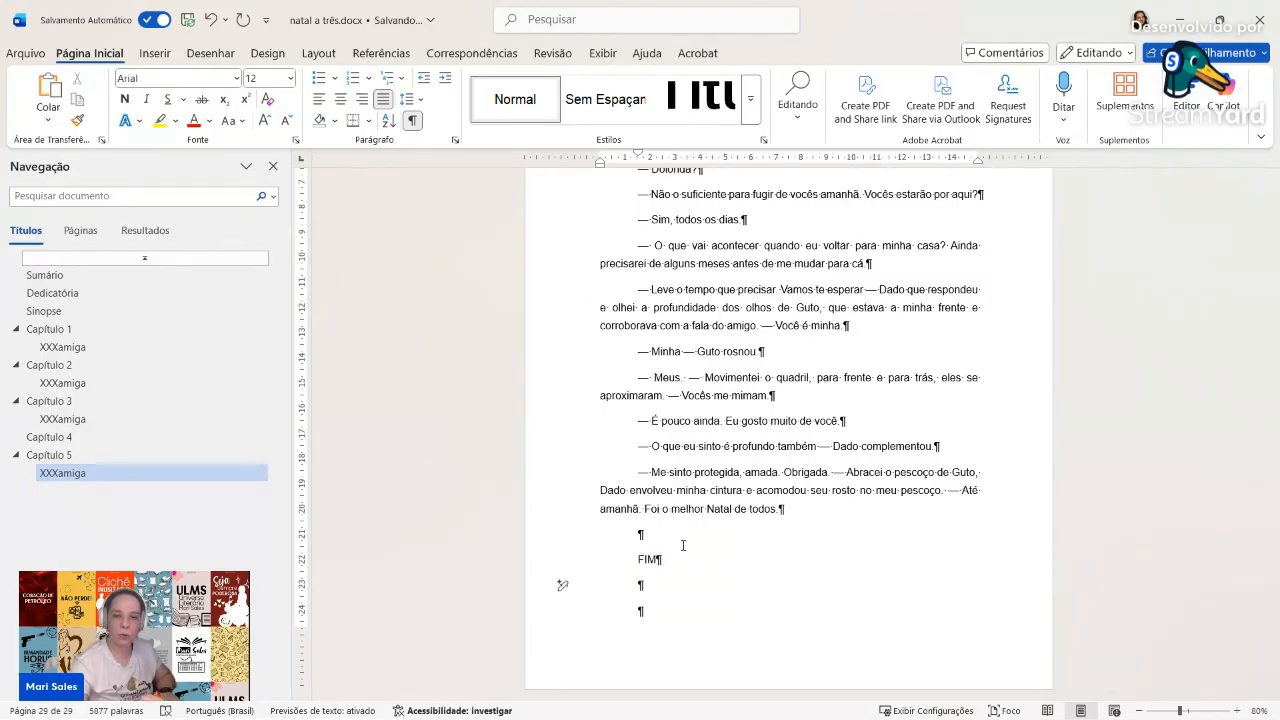
{"action": "key", "text": "ctrl+Return"}
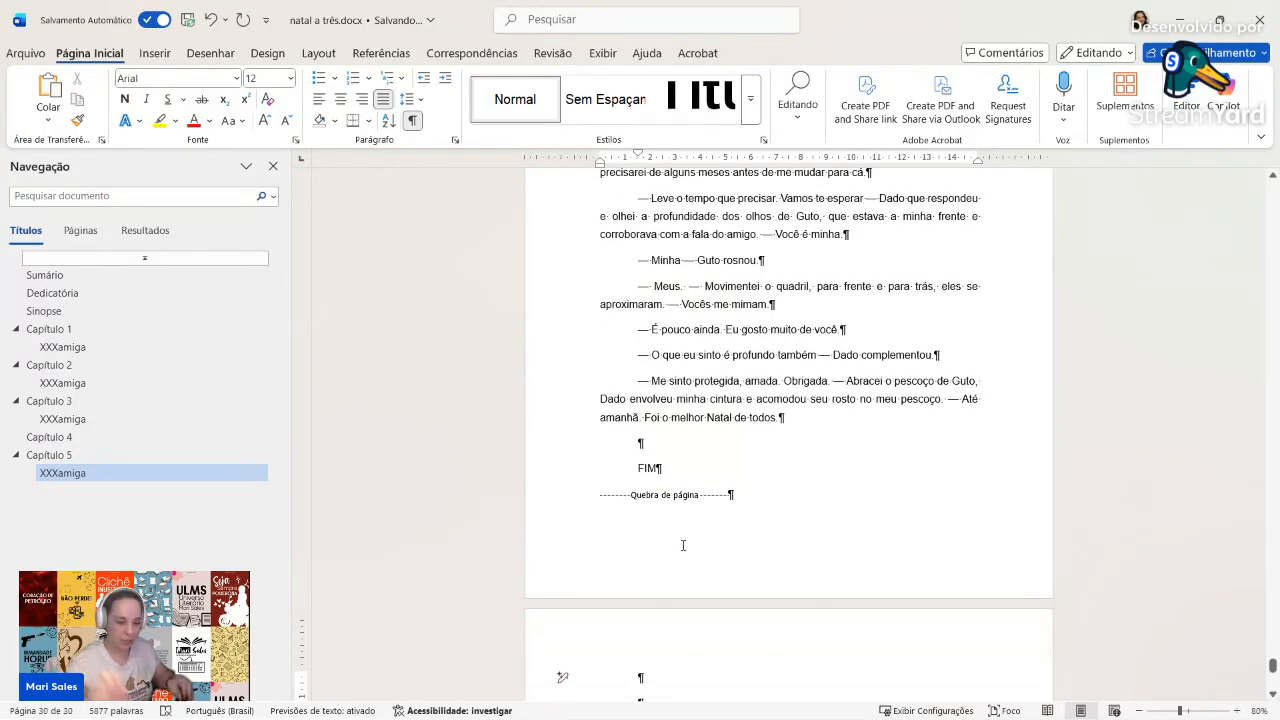
Step: Add the heading Agradecimentos on the new page in the Título 1 style
{"action": "type", "text": "Agradecimentos"}
{"action": "left_click", "coordinate": [712, 110]}
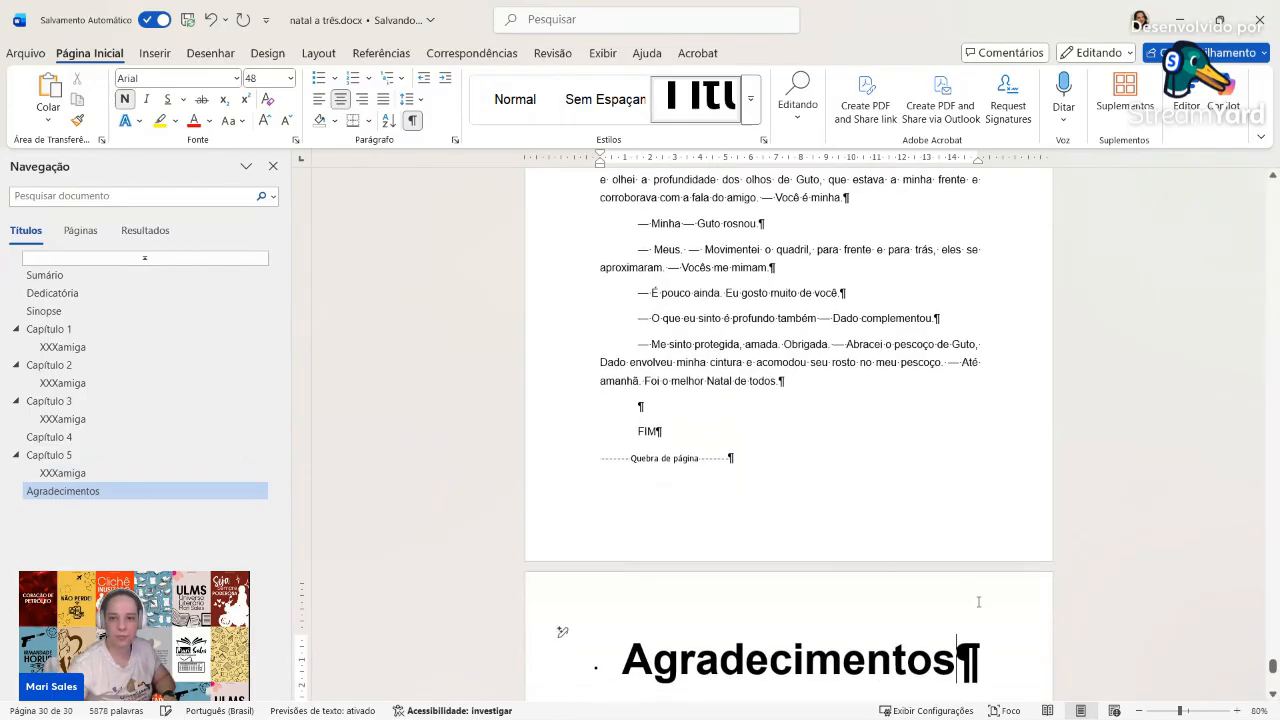
Step: Add the placeholder text Escrever one blank line below the Agradecimentos heading and start a new page after it
{"action": "scroll", "coordinate": [979, 599], "scroll_direction": "down", "scroll_amount": 3}
{"action": "key", "text": "Return"}
{"action": "key", "text": "Return"}
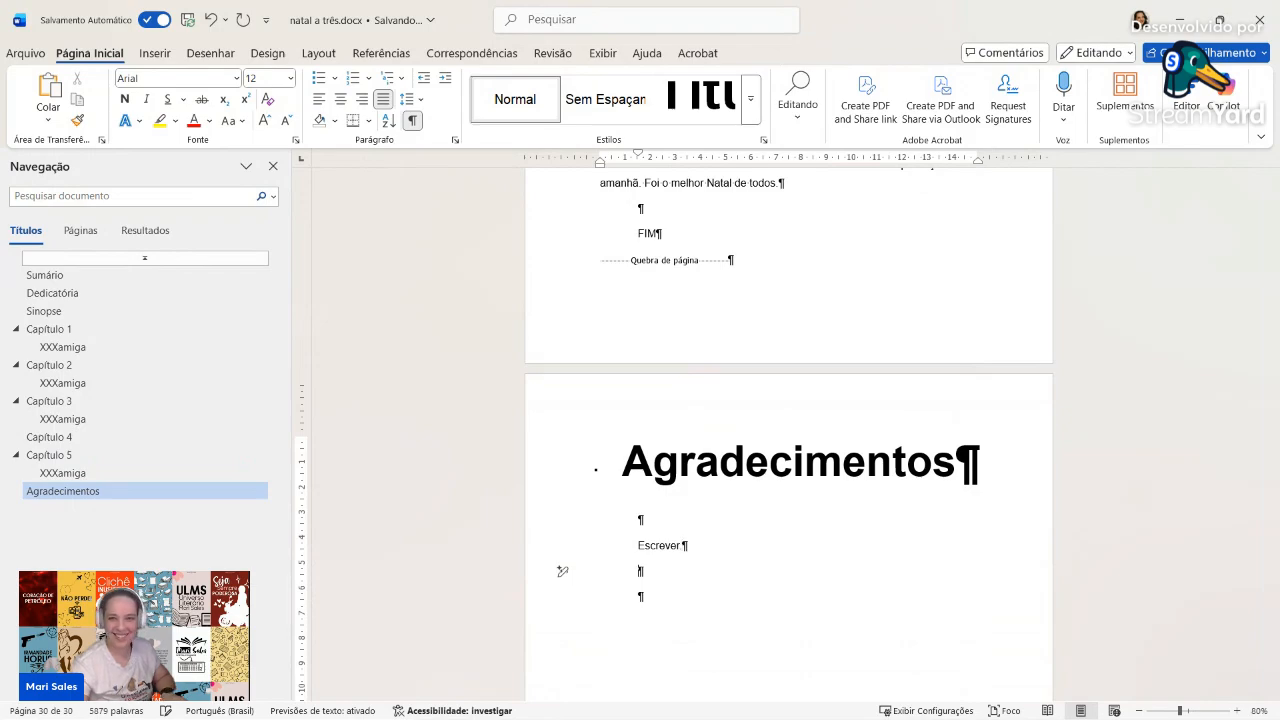
{"action": "scroll", "coordinate": [979, 598], "scroll_direction": "up", "scroll_amount": 4}
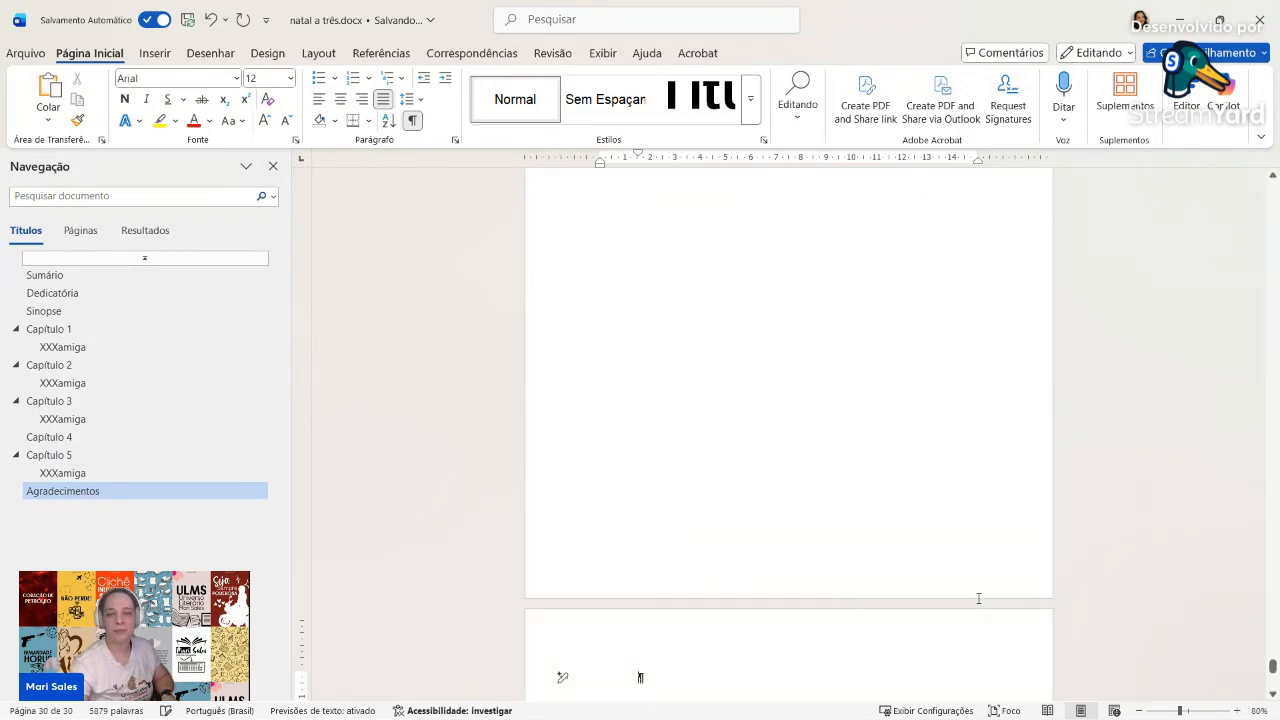
{"action": "scroll", "coordinate": [1079, 650], "scroll_direction": "down", "scroll_amount": 4}
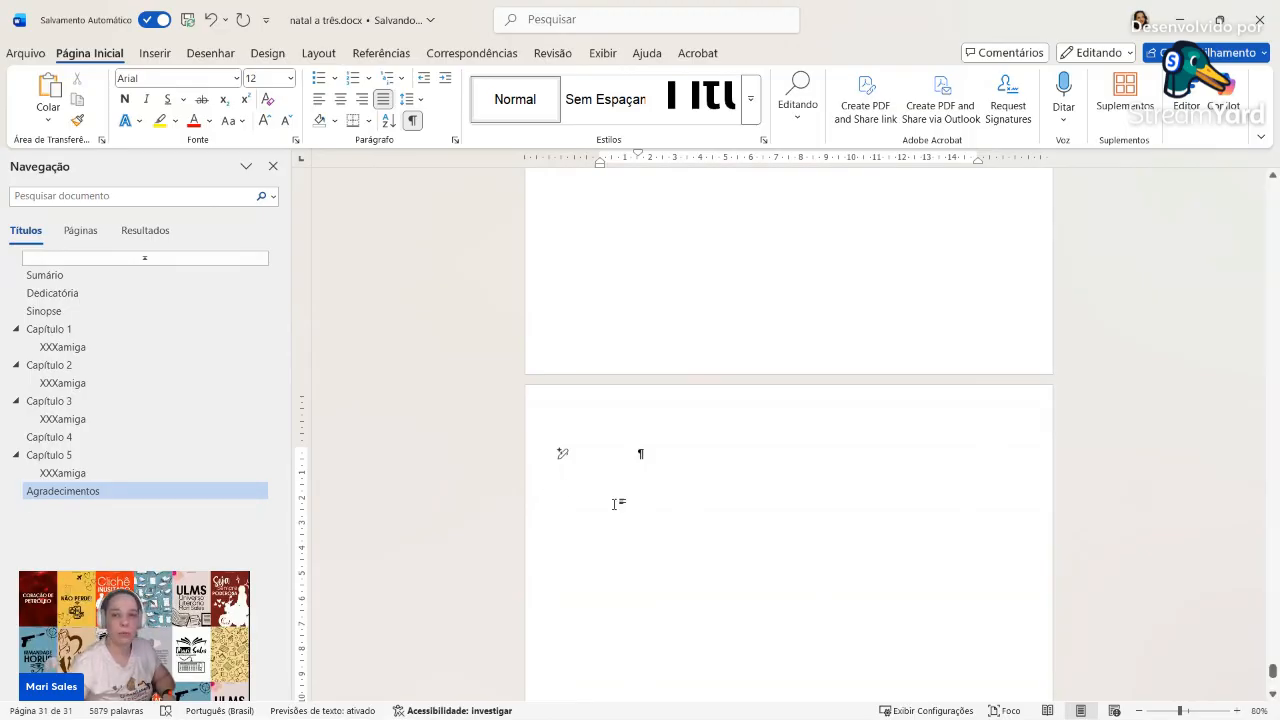
Step: Write the line Sobre a autora on the new last page
{"action": "type", "text": "Sobre a"}
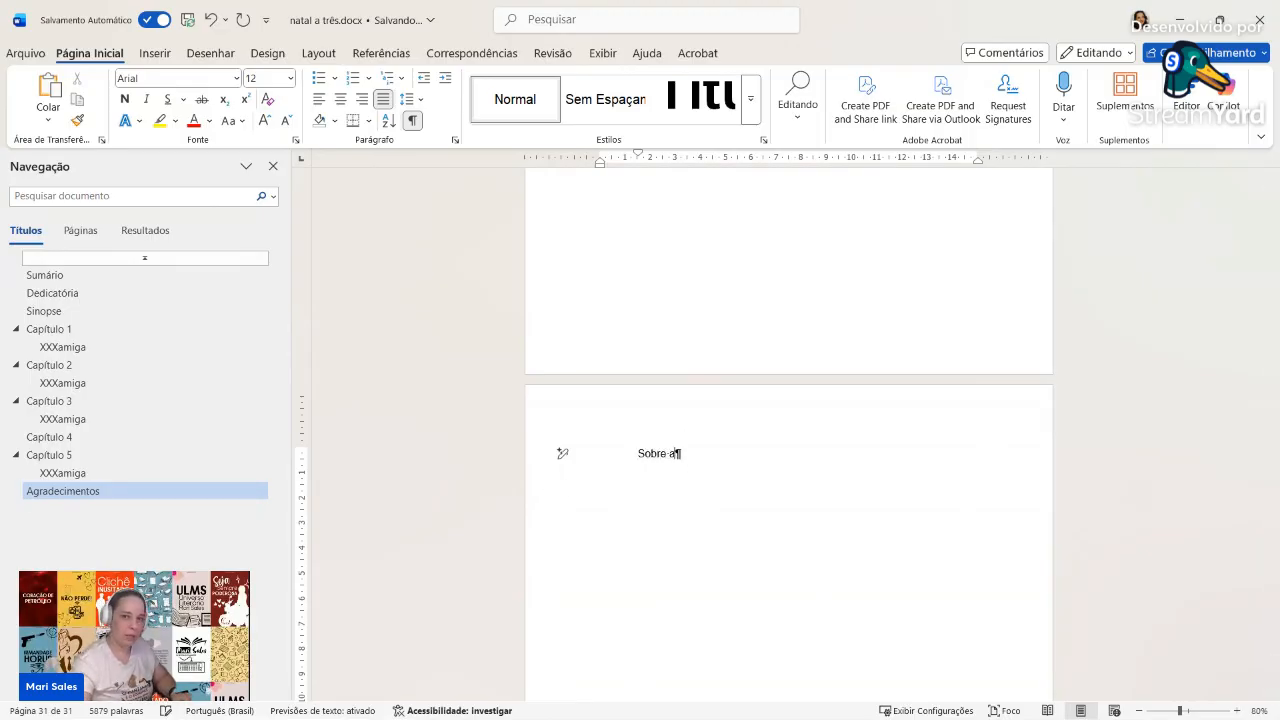
{"action": "type", "text": " autora"}
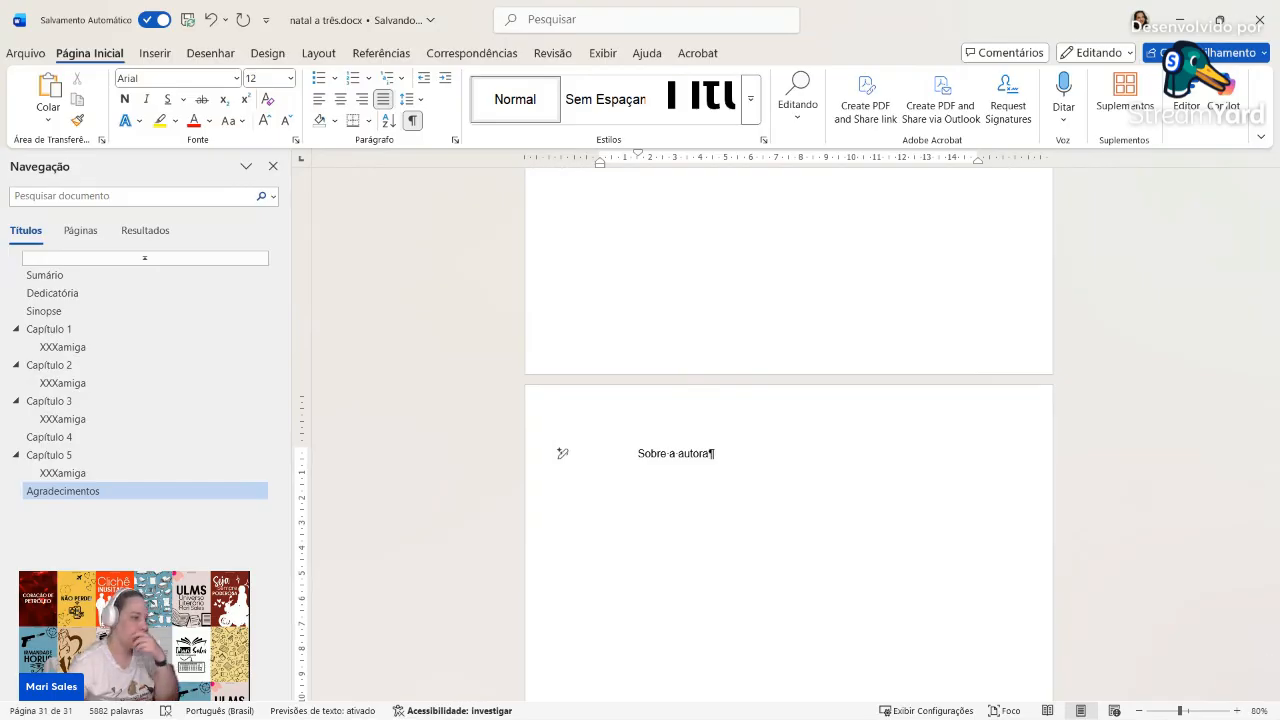
Step: Open Inimigo Secreto do Halloween - Amazon.docx and copy everything from the Sobre a Autora heading through the end of Outras Obras
{"action": "key", "text": "alt+Tab"}
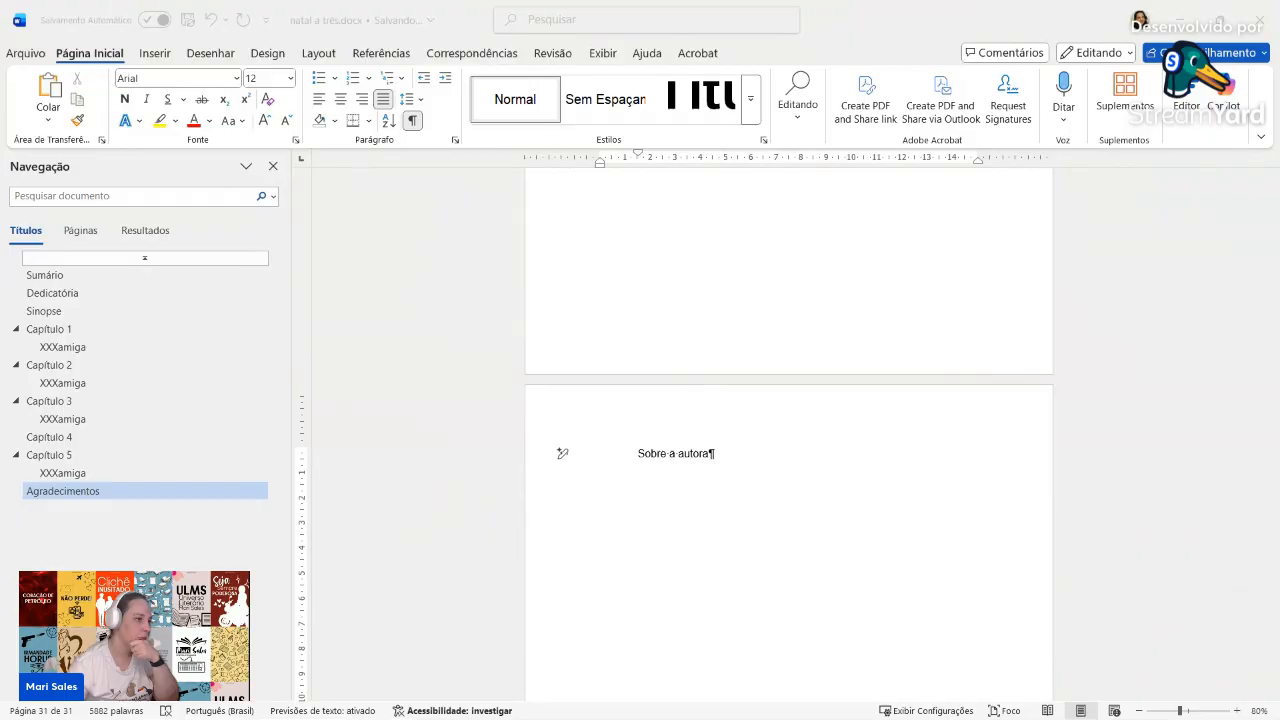
{"action": "key", "text": "alt+Tab"}
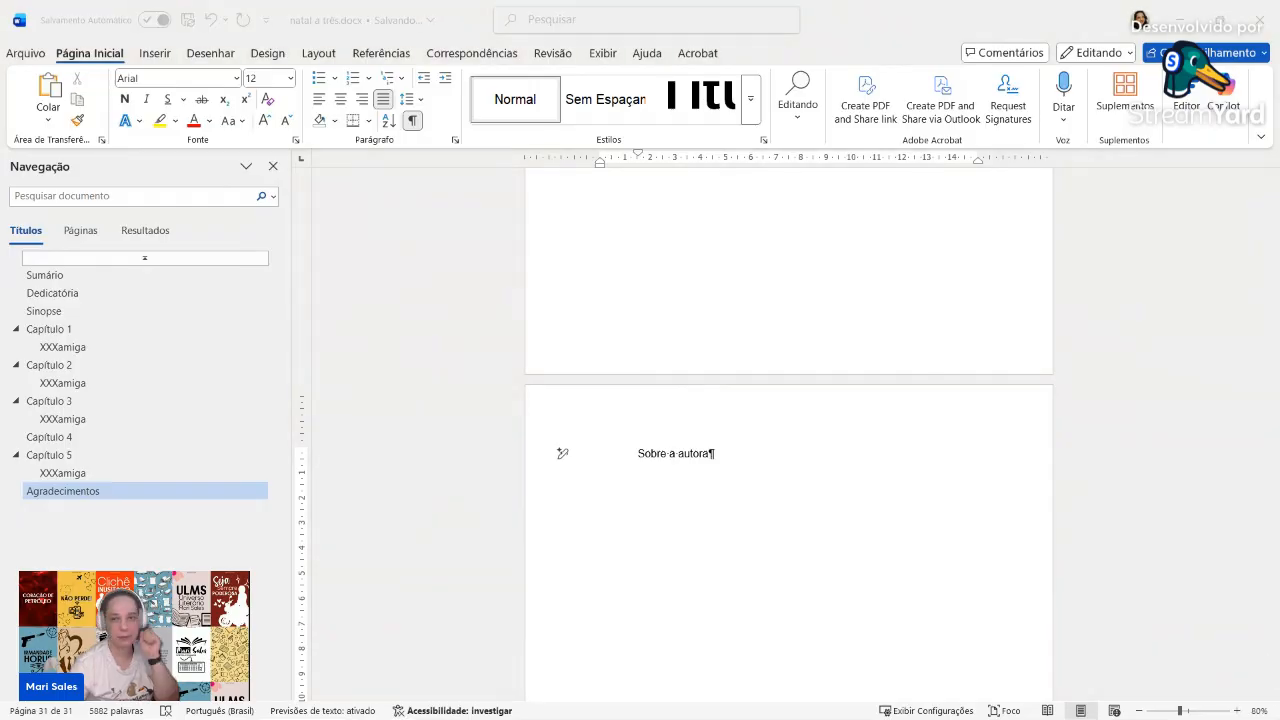
{"action": "key", "text": "alt+Tab"}
{"action": "left_click_drag", "start_coordinate": [550, 20], "coordinate": [0, 22]}
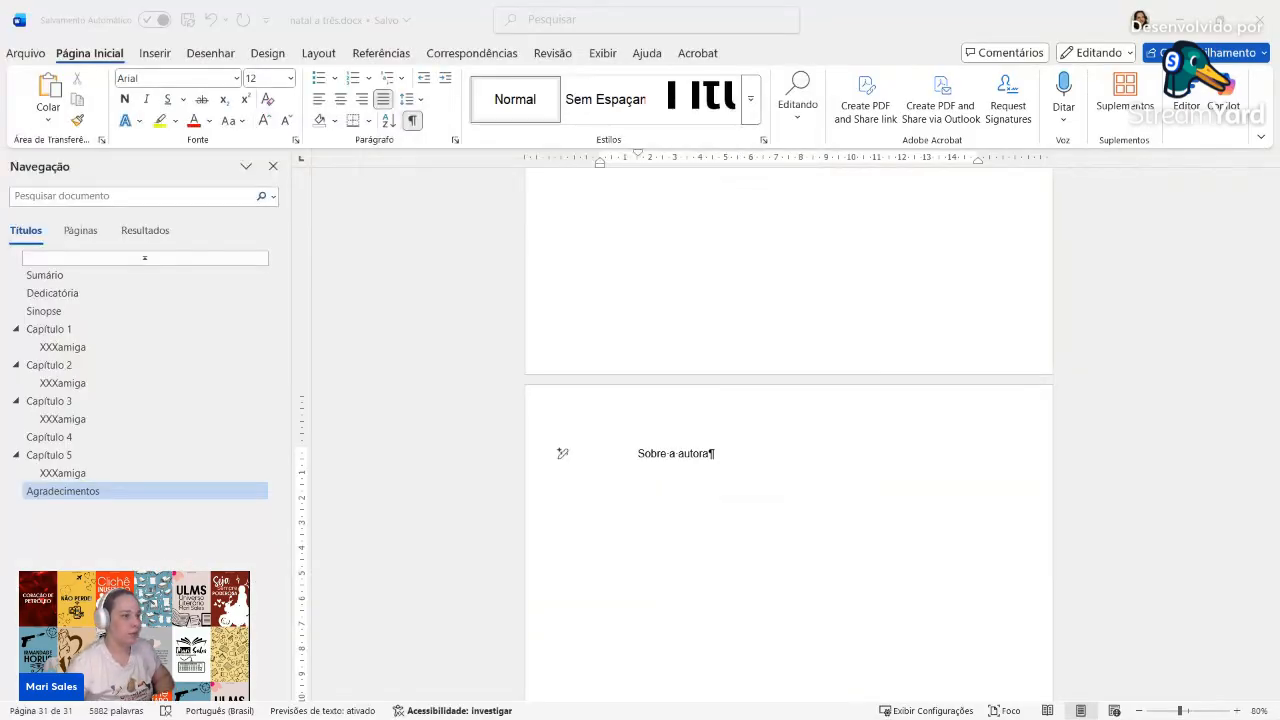
{"action": "key", "text": "alt+Tab"}
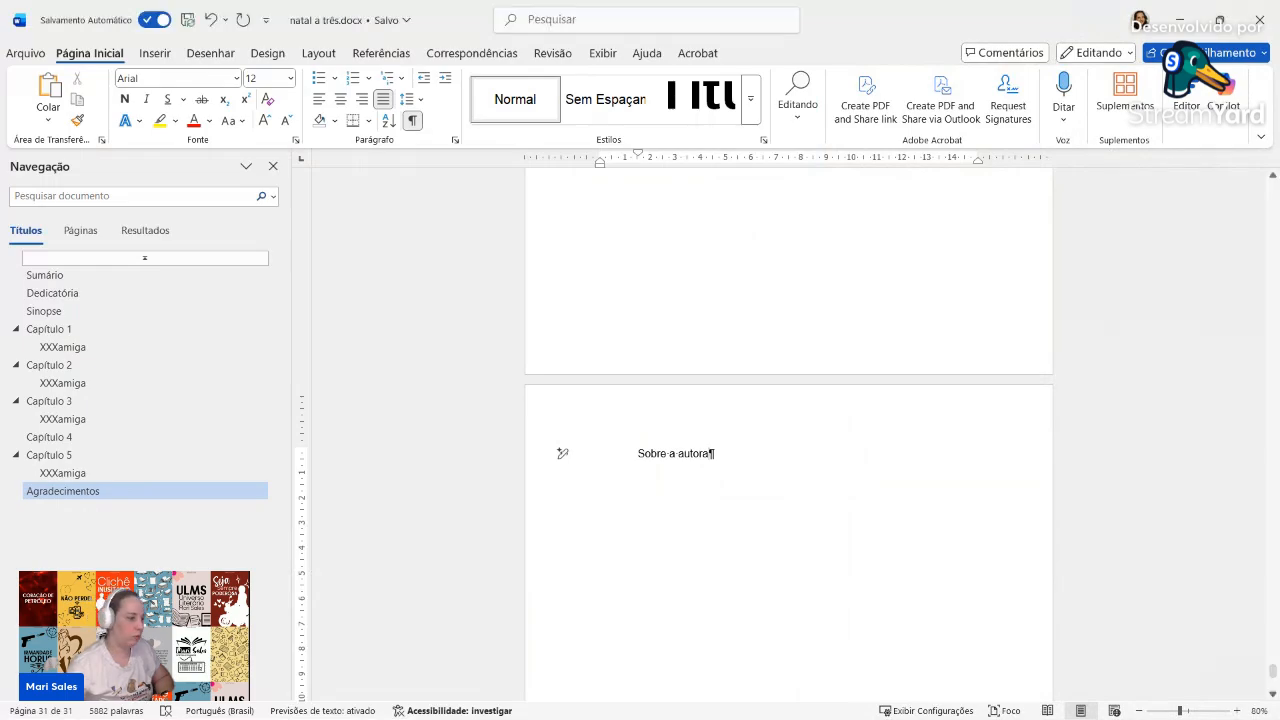
{"action": "key", "text": "alt+Tab"}
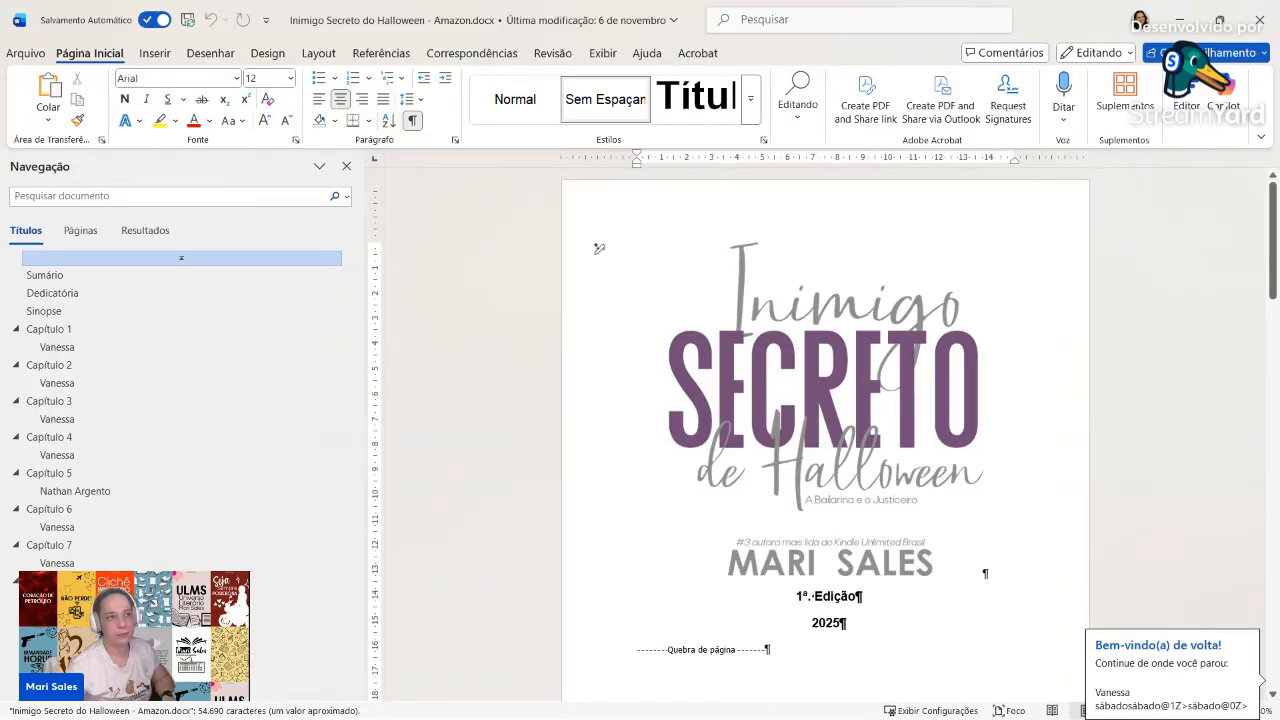
{"action": "left_click", "coordinate": [200, 634]}
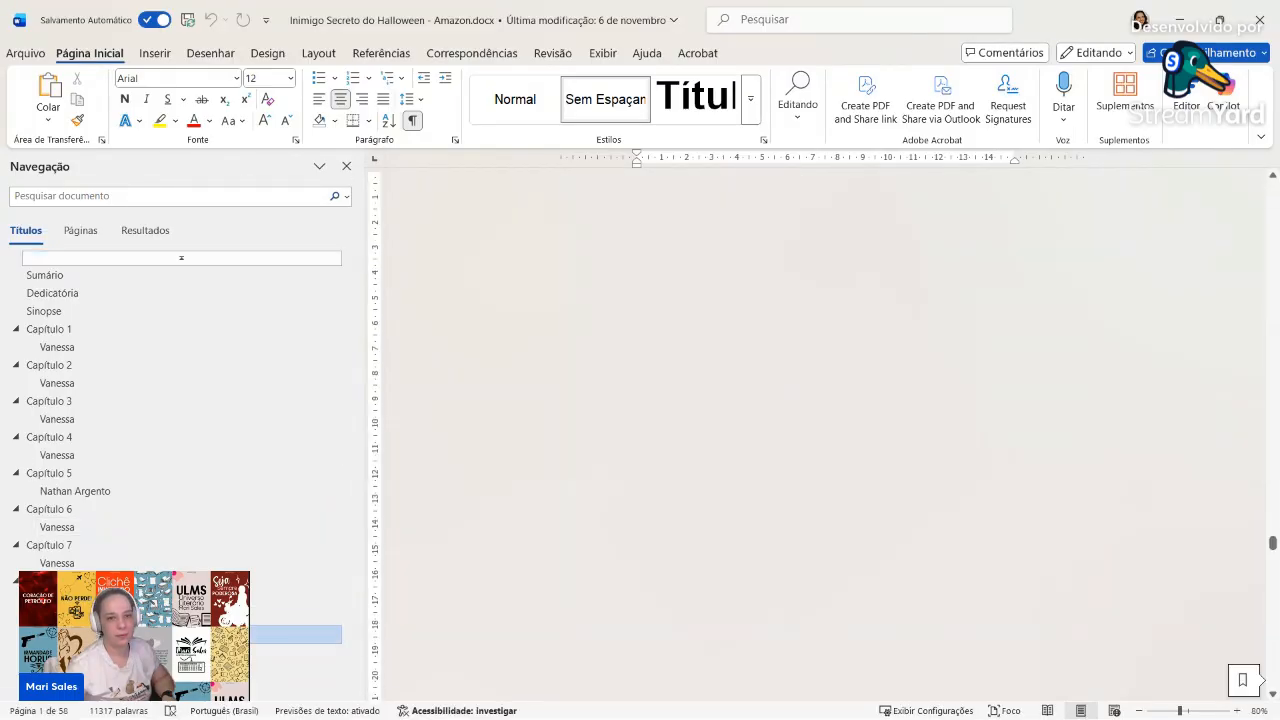
{"action": "scroll", "coordinate": [706, 257], "scroll_direction": "down", "scroll_amount": 15}
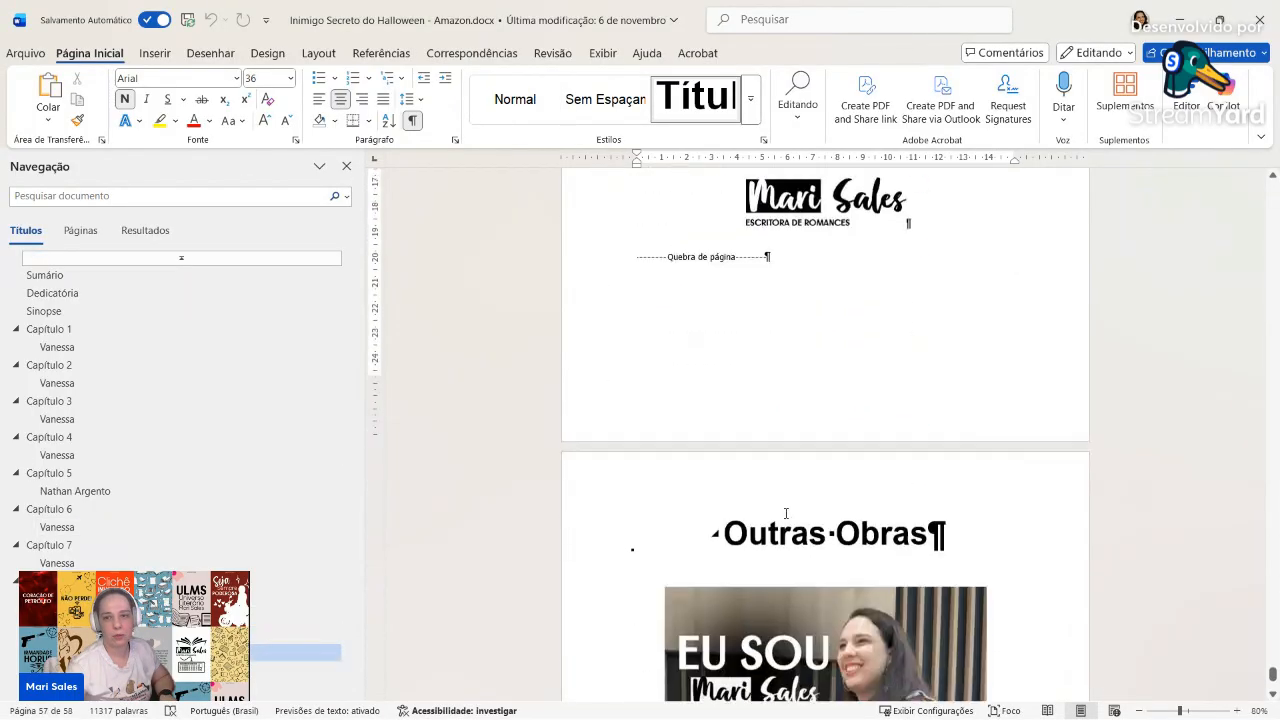
{"action": "left_click", "coordinate": [668, 565], "text": "shift"}
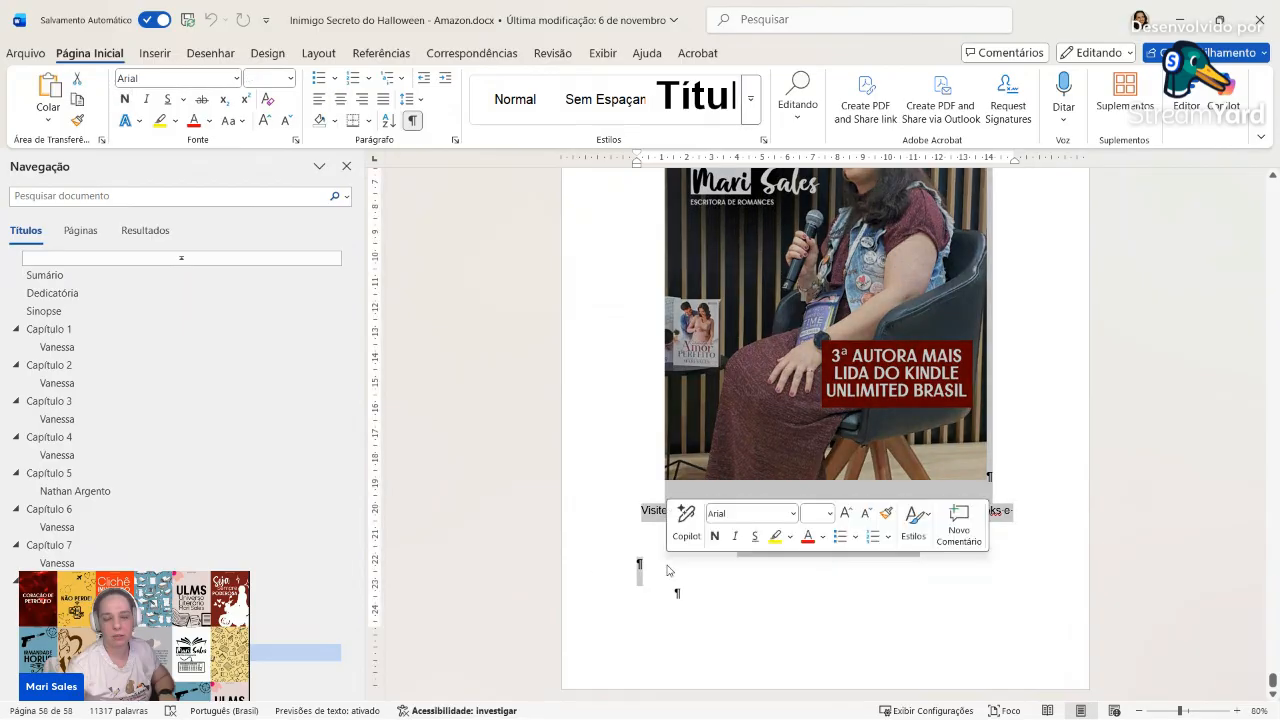
Step: Back in natal a três.docx, replace the plain Sobre a autora line with the copied Sobre a Autora and Outras Obras sections
{"action": "key", "text": "ctrl+super+Right"}
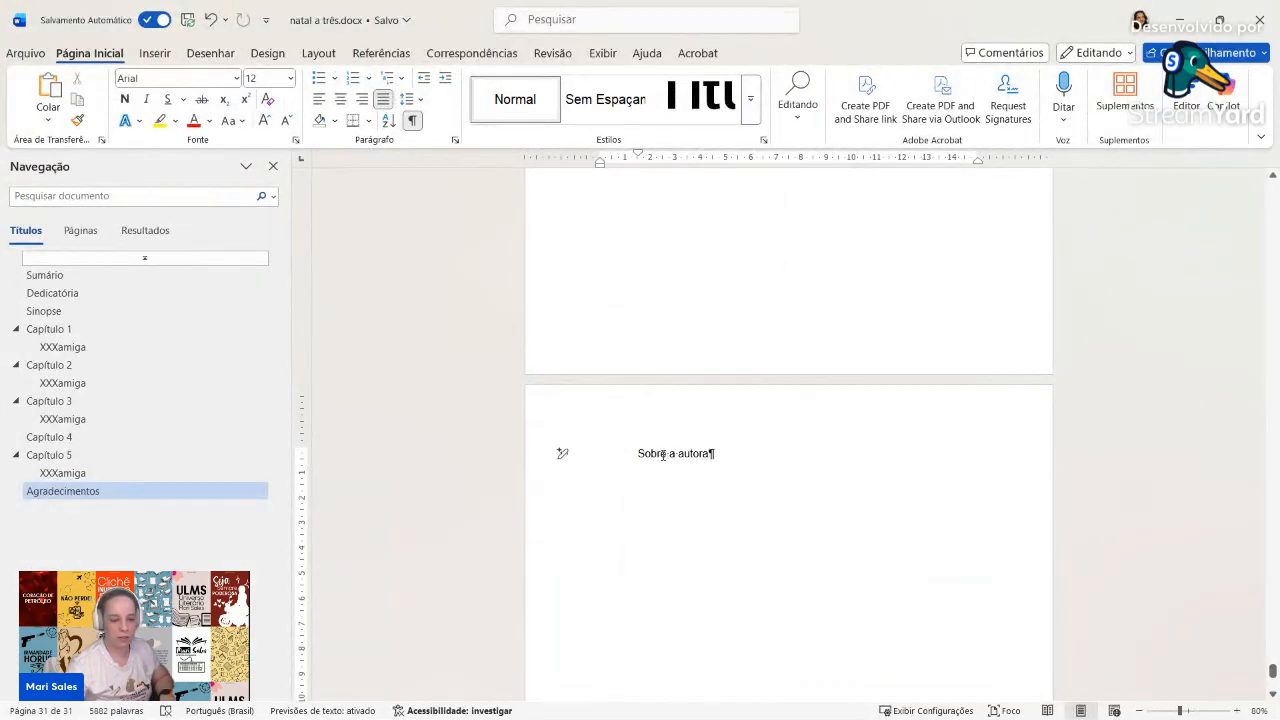
{"action": "key", "text": "ctrl+v"}
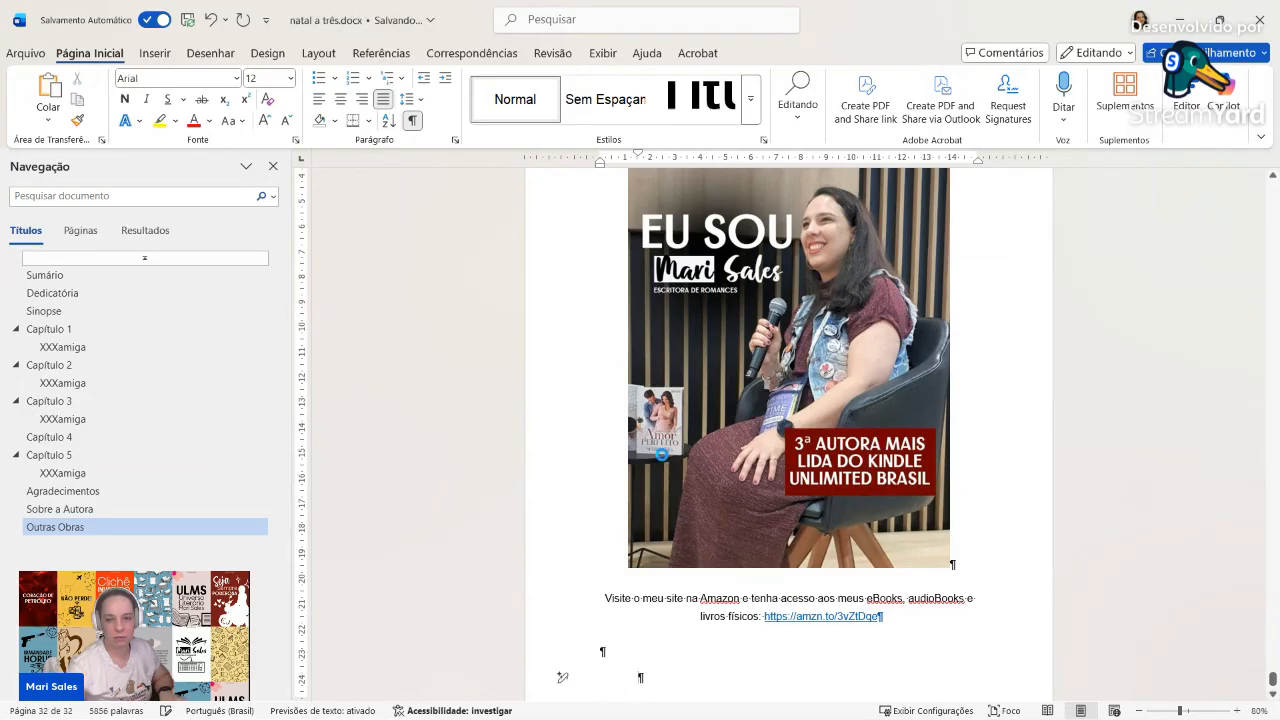
{"action": "scroll", "coordinate": [663, 455], "scroll_direction": "up", "scroll_amount": 5}
{"action": "left_click", "coordinate": [748, 431]}
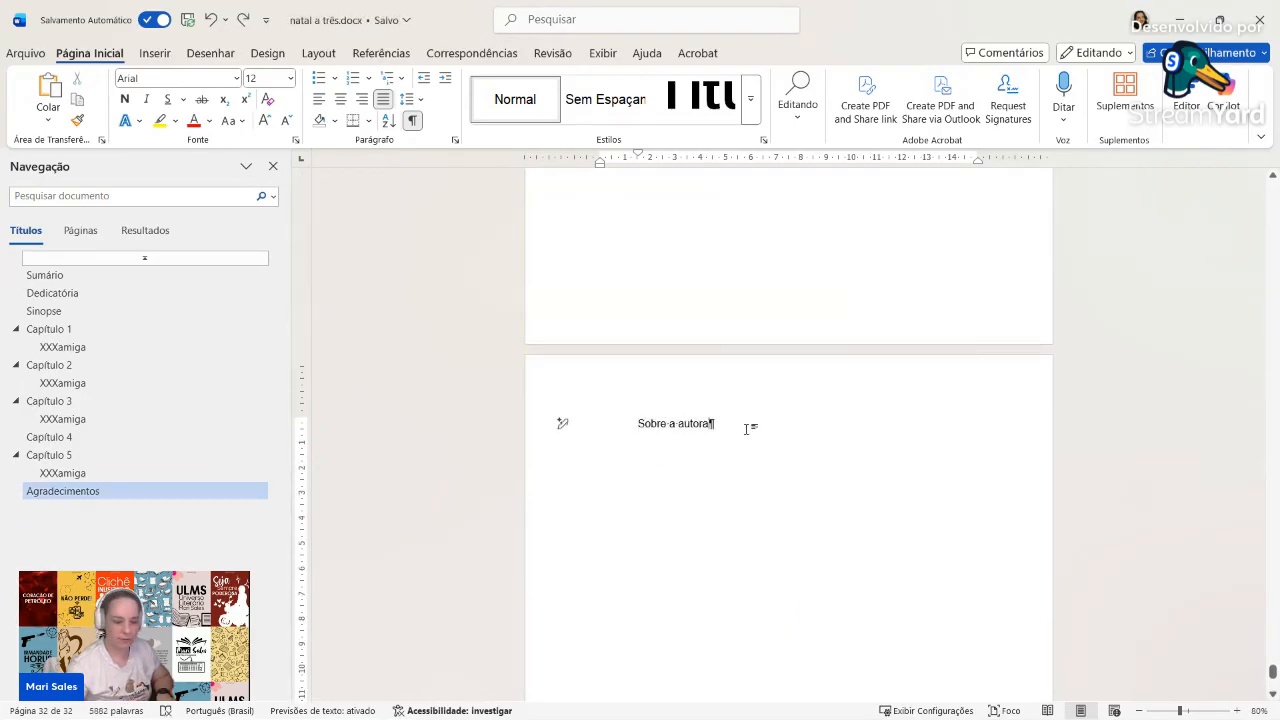
{"action": "key", "text": "BackSpace"}
{"action": "key", "text": "BackSpace"}
{"action": "key", "text": "BackSpace"}
{"action": "key", "text": "BackSpace"}
{"action": "key", "text": "BackSpace"}
{"action": "key", "text": "BackSpace"}
{"action": "key", "text": "BackSpace"}
{"action": "key", "text": "BackSpace"}
{"action": "key", "text": "BackSpace"}
{"action": "key", "text": "BackSpace"}
{"action": "key", "text": "BackSpace"}
{"action": "key", "text": "BackSpace"}
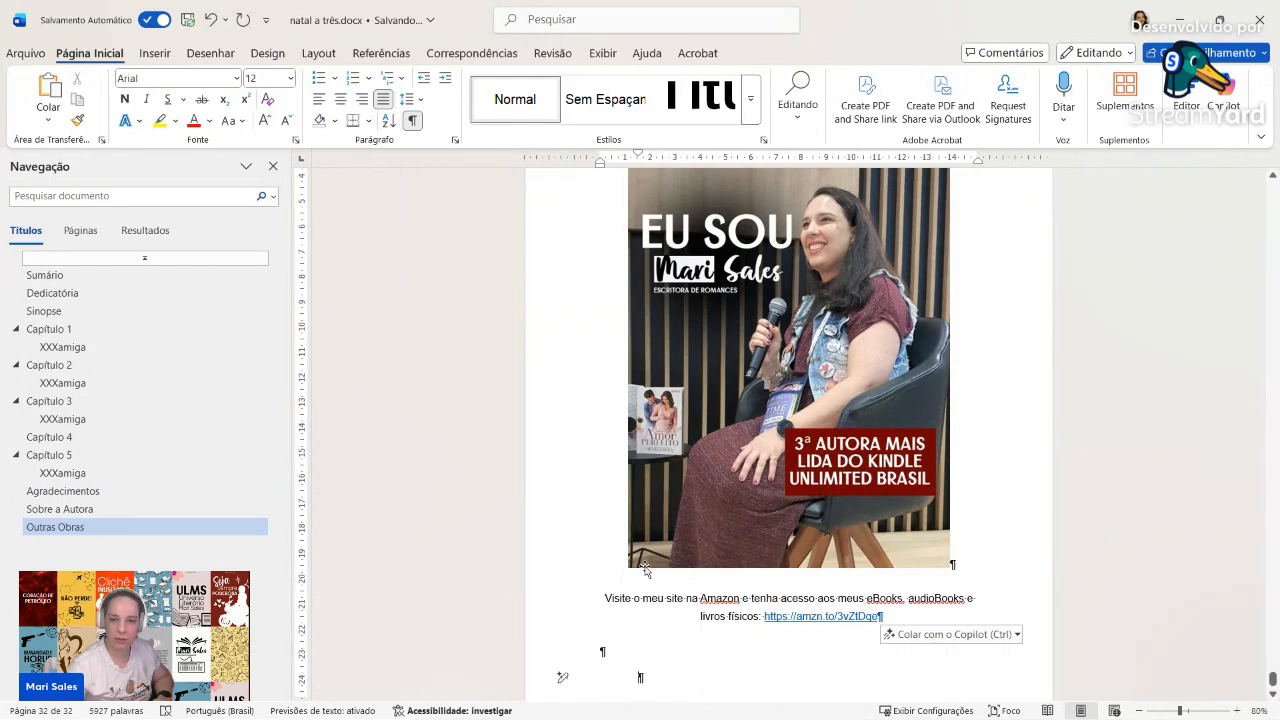
Step: Insert several blank lines between the author logo and the page break in Sobre a Autora, and remove them again
{"action": "scroll", "coordinate": [638, 674], "scroll_direction": "down", "scroll_amount": 5}
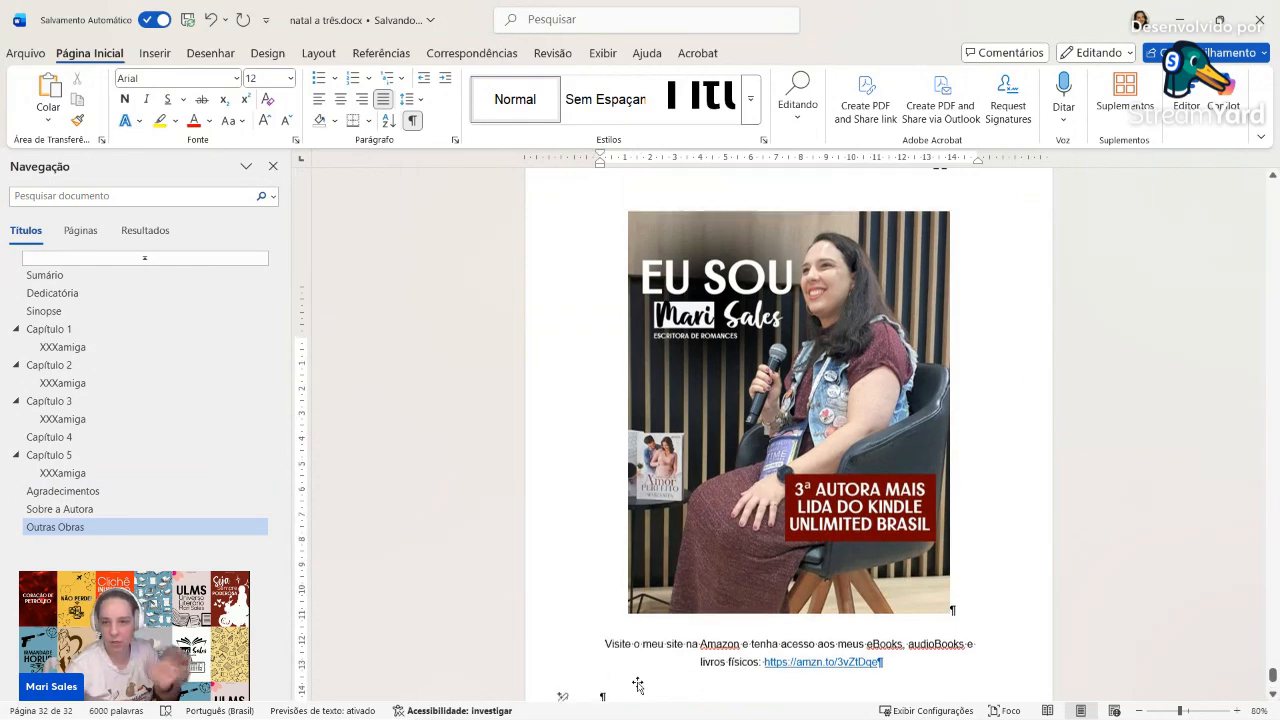
{"action": "scroll", "coordinate": [638, 674], "scroll_direction": "up", "scroll_amount": 3}
{"action": "left_click", "coordinate": [879, 587]}
{"action": "key", "text": "Return"}
{"action": "key", "text": "Return"}
{"action": "key", "text": "Return"}
{"action": "key", "text": "Return"}
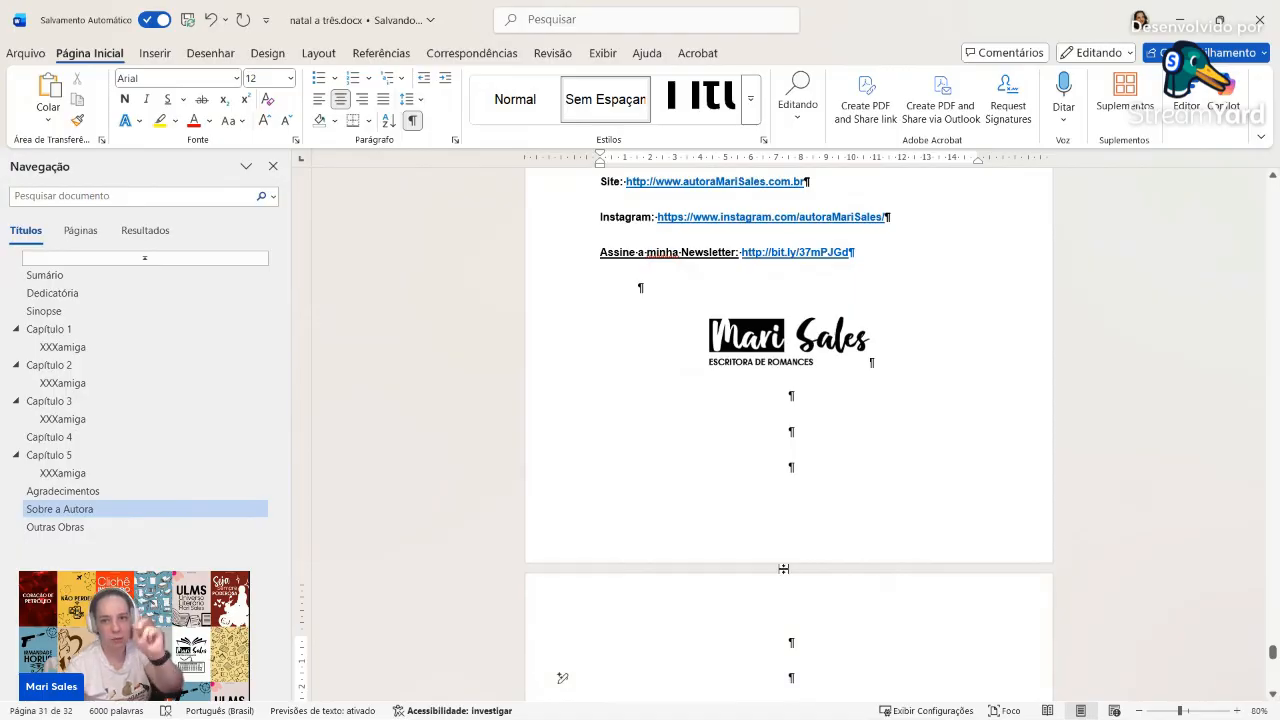
{"action": "key", "text": "BackSpace"}
{"action": "key", "text": "BackSpace"}
{"action": "key", "text": "BackSpace"}
{"action": "key", "text": "BackSpace"}
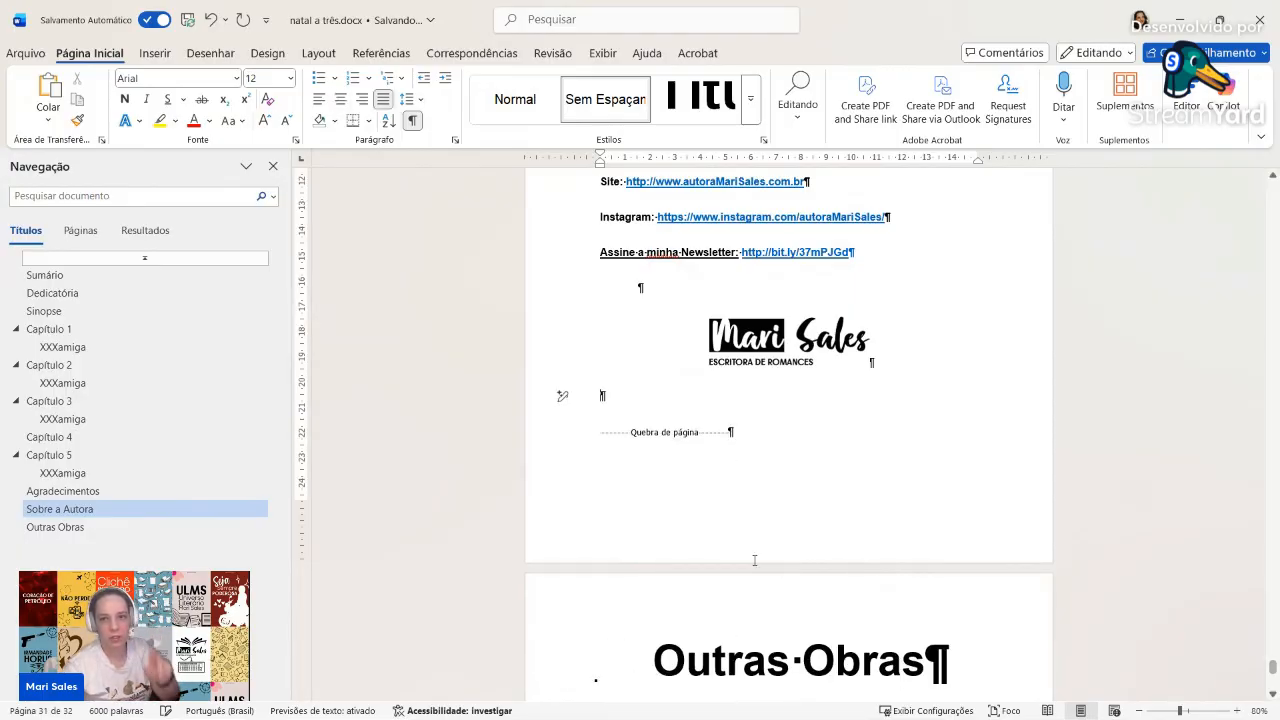
{"action": "key", "text": "BackSpace"}
Step: Try left and right alignment on the author logo, and leave it centred with the Sem Espaçamento style
{"action": "left_click", "coordinate": [800, 348]}
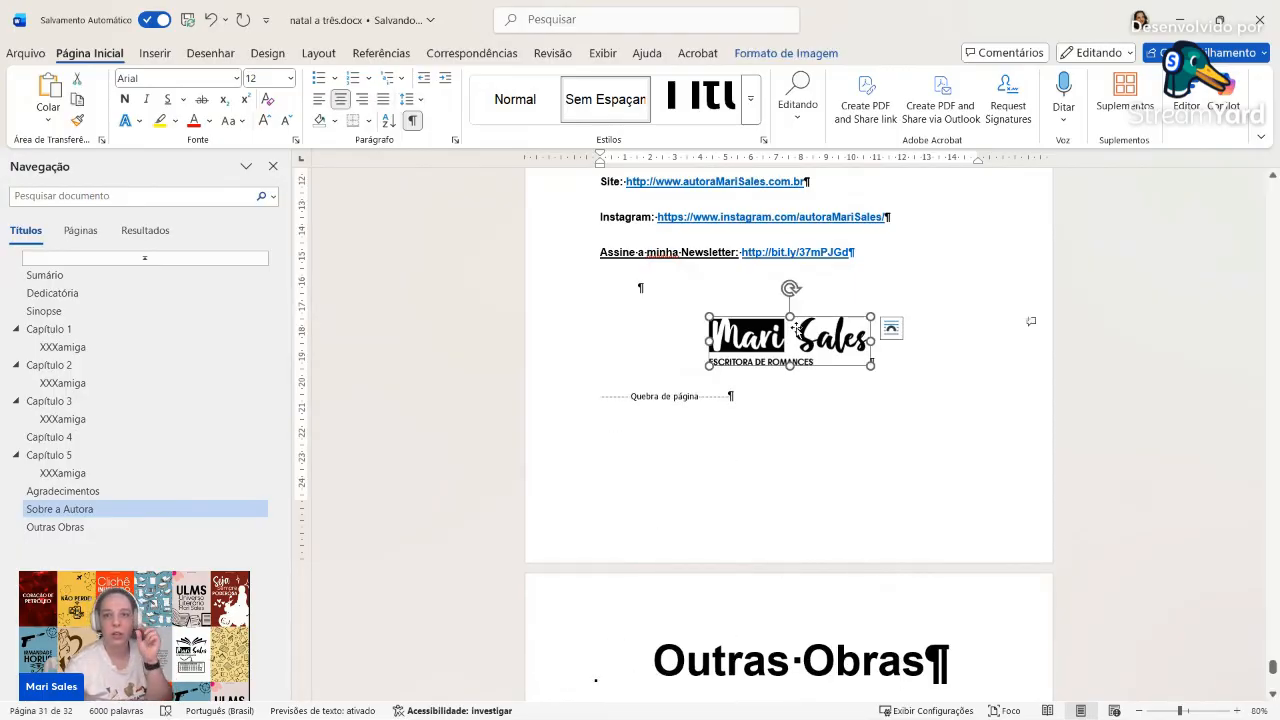
{"action": "left_click", "coordinate": [891, 328]}
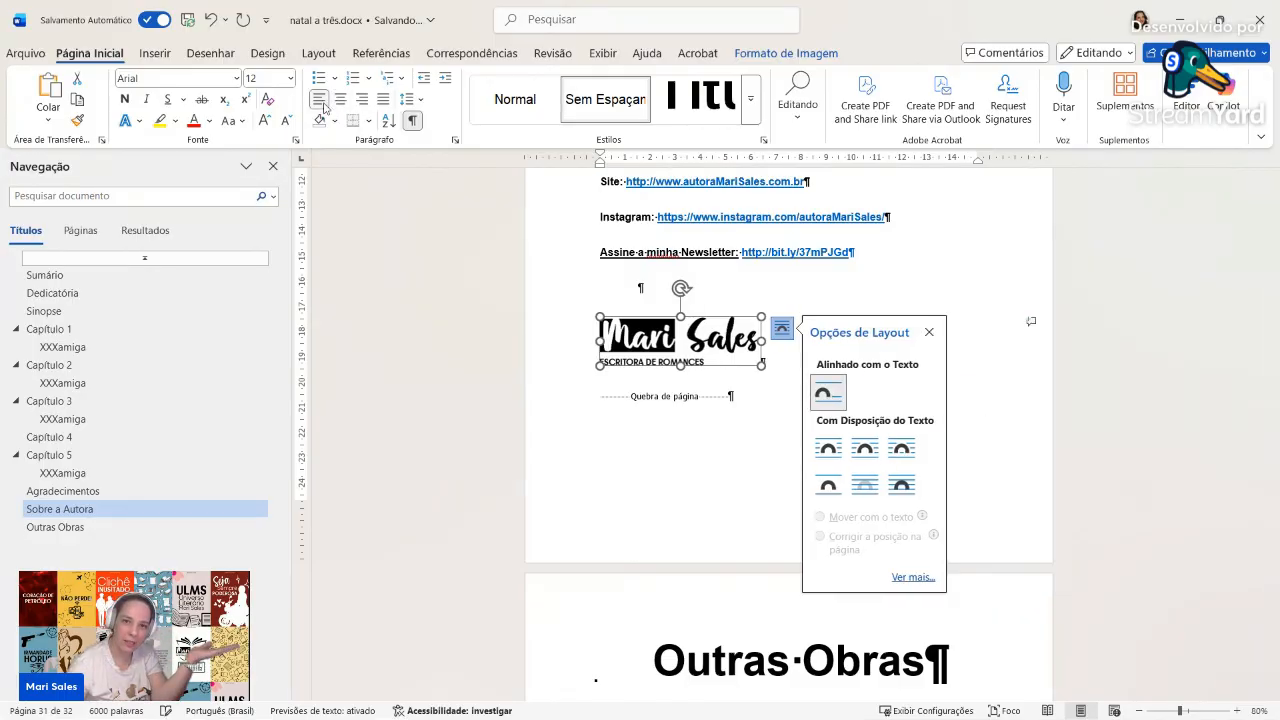
{"action": "left_click", "coordinate": [362, 100]}
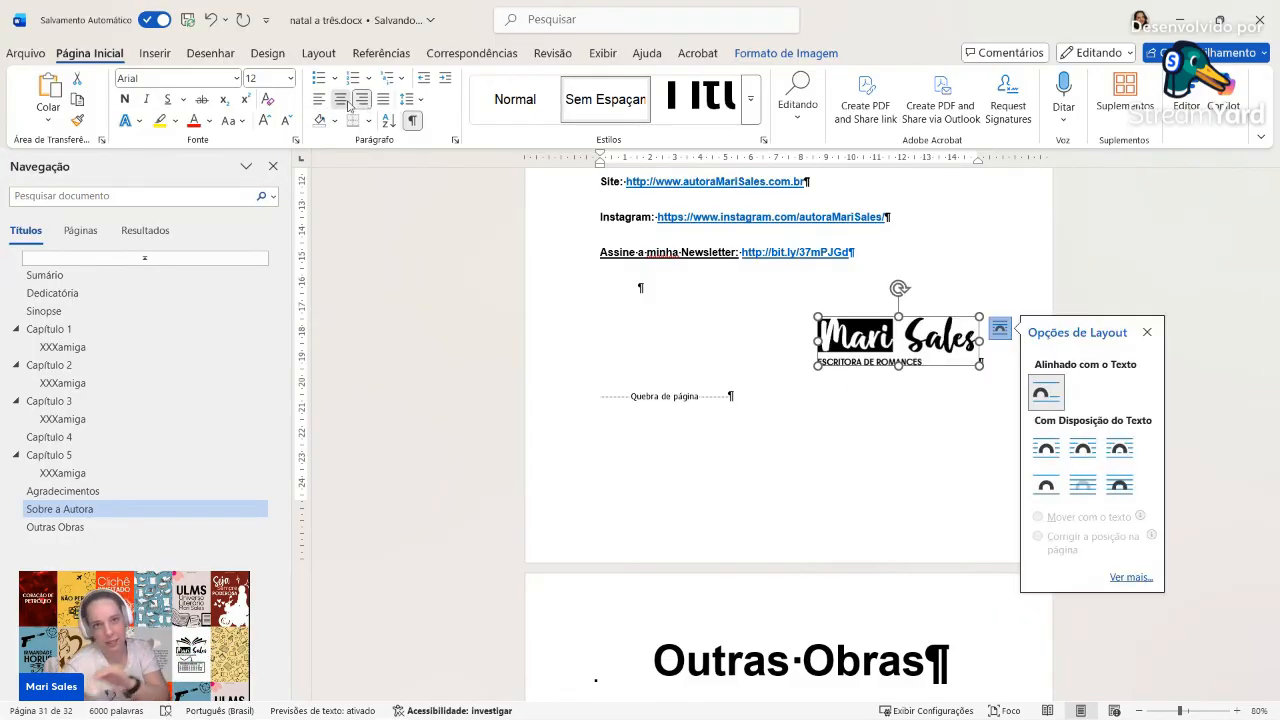
{"action": "left_click", "coordinate": [340, 100]}
{"action": "left_click", "coordinate": [620, 100]}
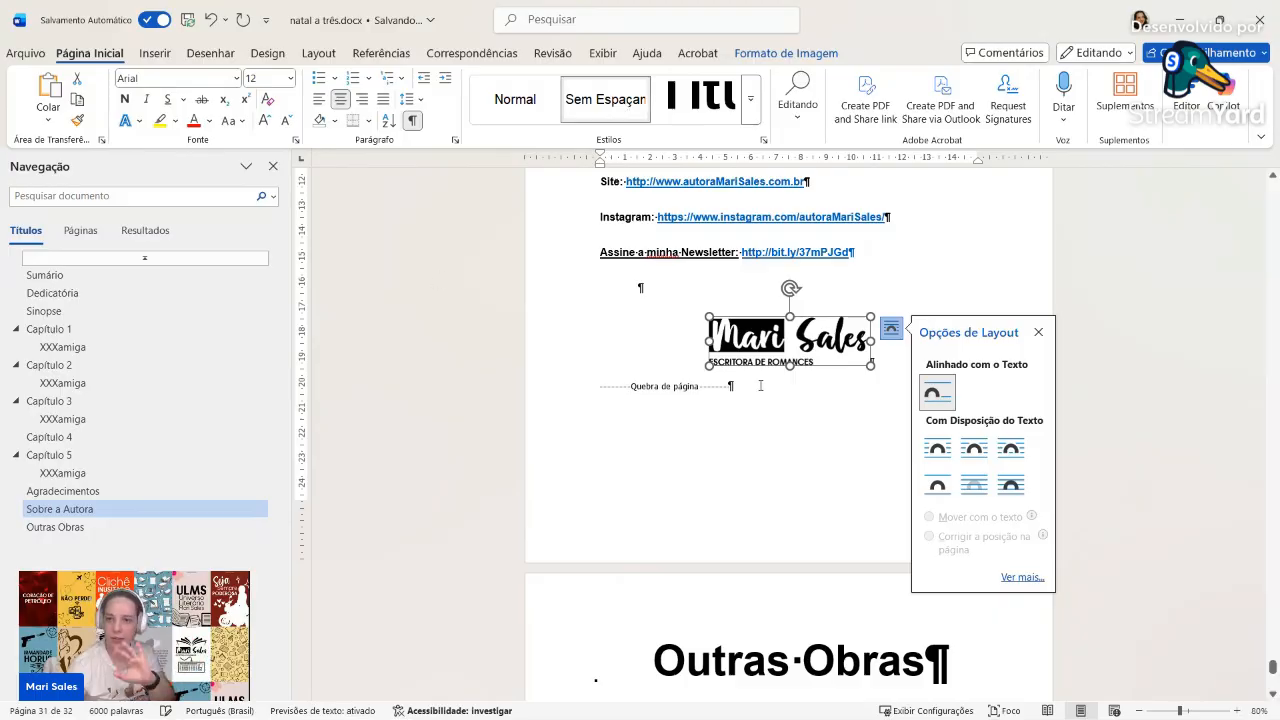
{"action": "left_click", "coordinate": [800, 471]}
Step: Apply the Sem Espaçamento style to the author photo in the Outras Obras section
{"action": "scroll", "coordinate": [800, 471], "scroll_direction": "up", "scroll_amount": 3}
{"action": "scroll", "coordinate": [800, 470], "scroll_direction": "down", "scroll_amount": 6}
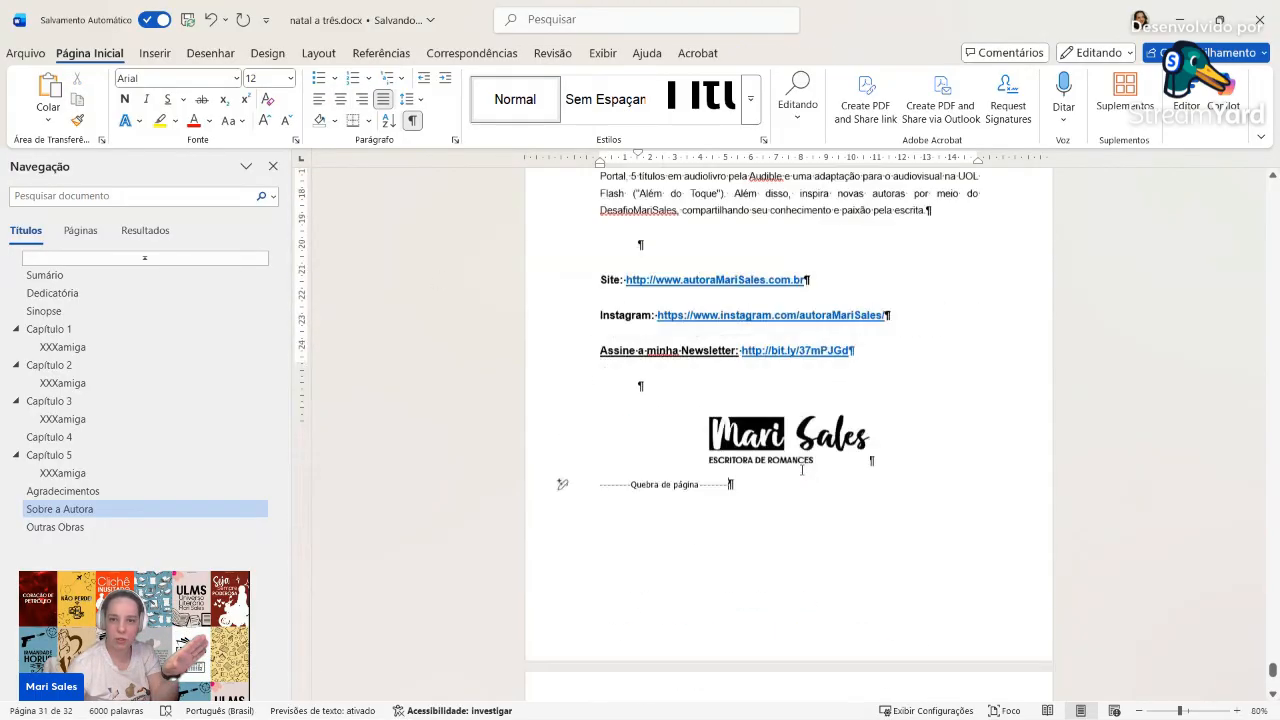
{"action": "scroll", "coordinate": [800, 471], "scroll_direction": "down", "scroll_amount": 1}
{"action": "left_click", "coordinate": [800, 471]}
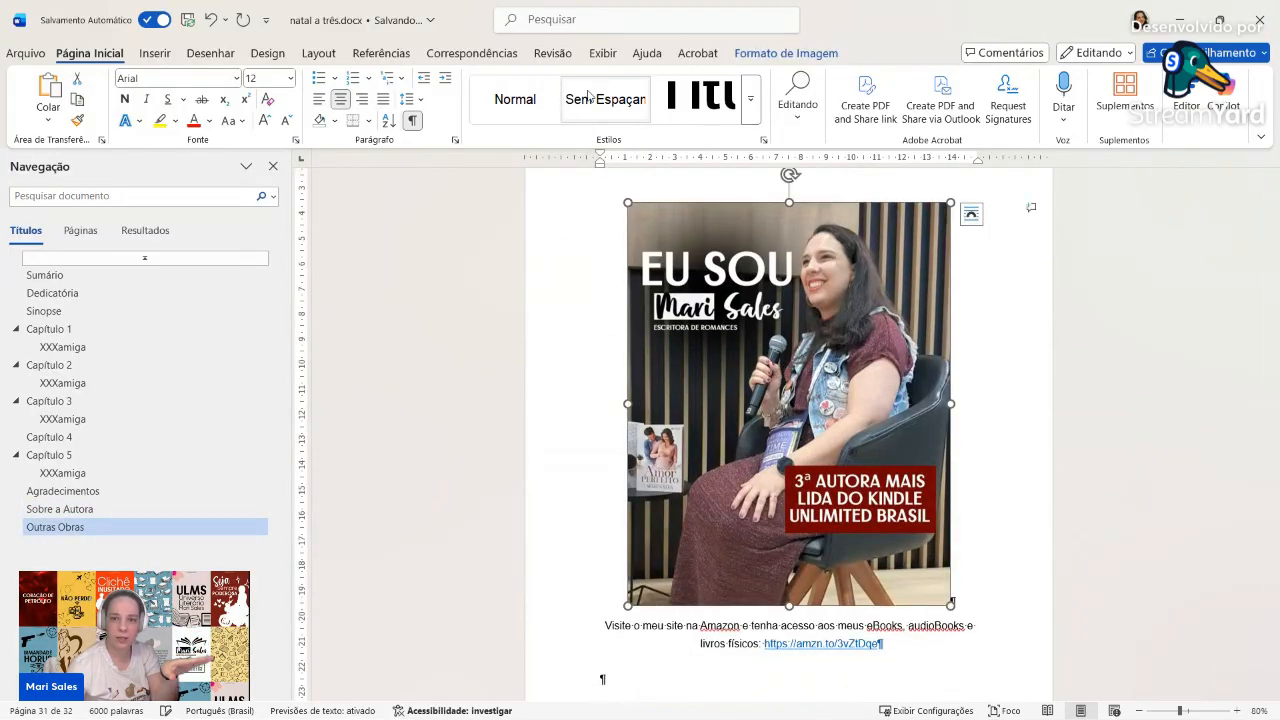
Step: Remove the underline from the Assine a minha Newsletter label in the Sobre a Autora section
{"action": "scroll", "coordinate": [781, 502], "scroll_direction": "up", "scroll_amount": 14}
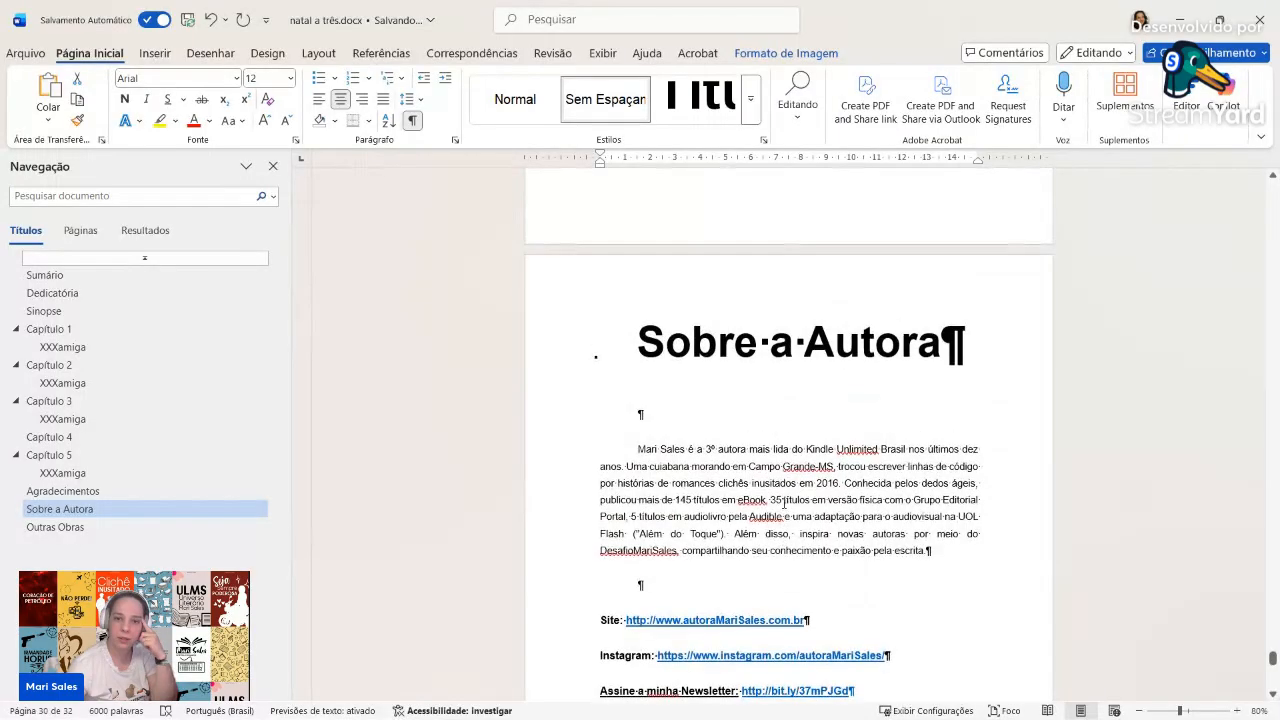
{"action": "scroll", "coordinate": [726, 533], "scroll_direction": "down", "scroll_amount": 1}
{"action": "left_click_drag", "start_coordinate": [737, 540], "coordinate": [600, 542]}
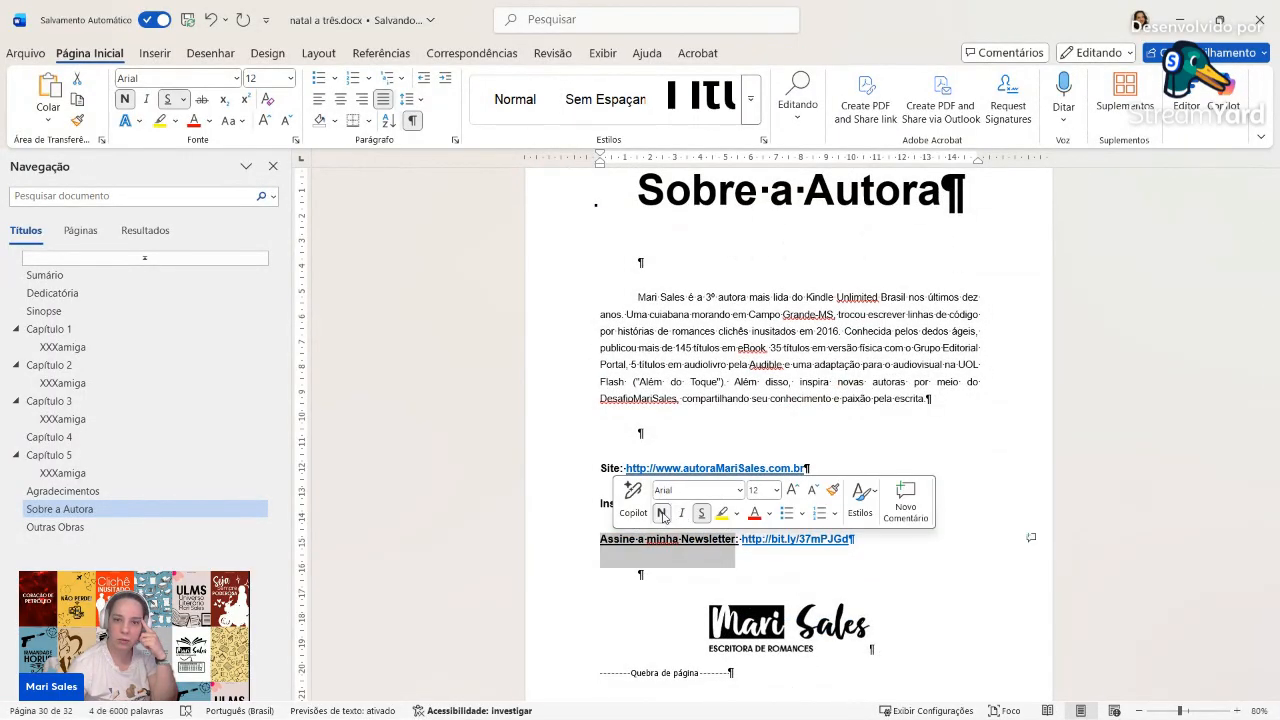
{"action": "left_click", "coordinate": [701, 573]}
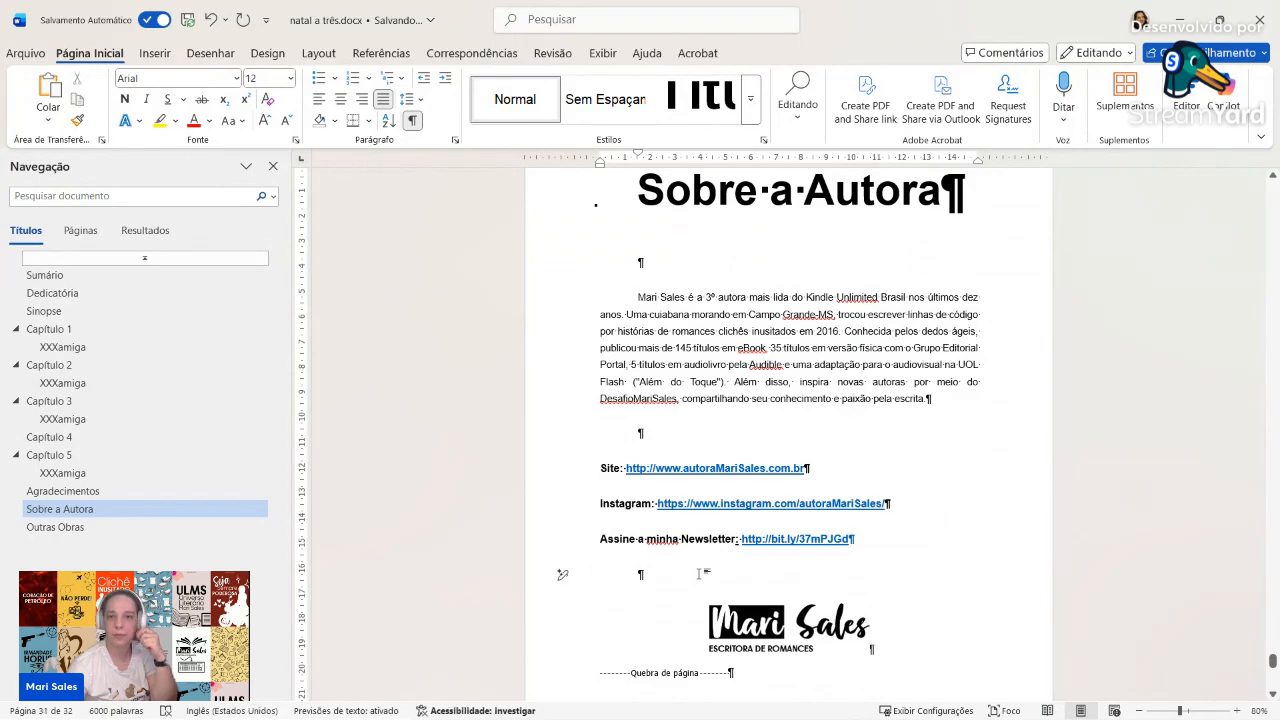
Step: Paste a Santa hat picture into the empty line above the Capítulo 1 heading
{"action": "scroll", "coordinate": [701, 573], "scroll_direction": "up", "scroll_amount": 15}
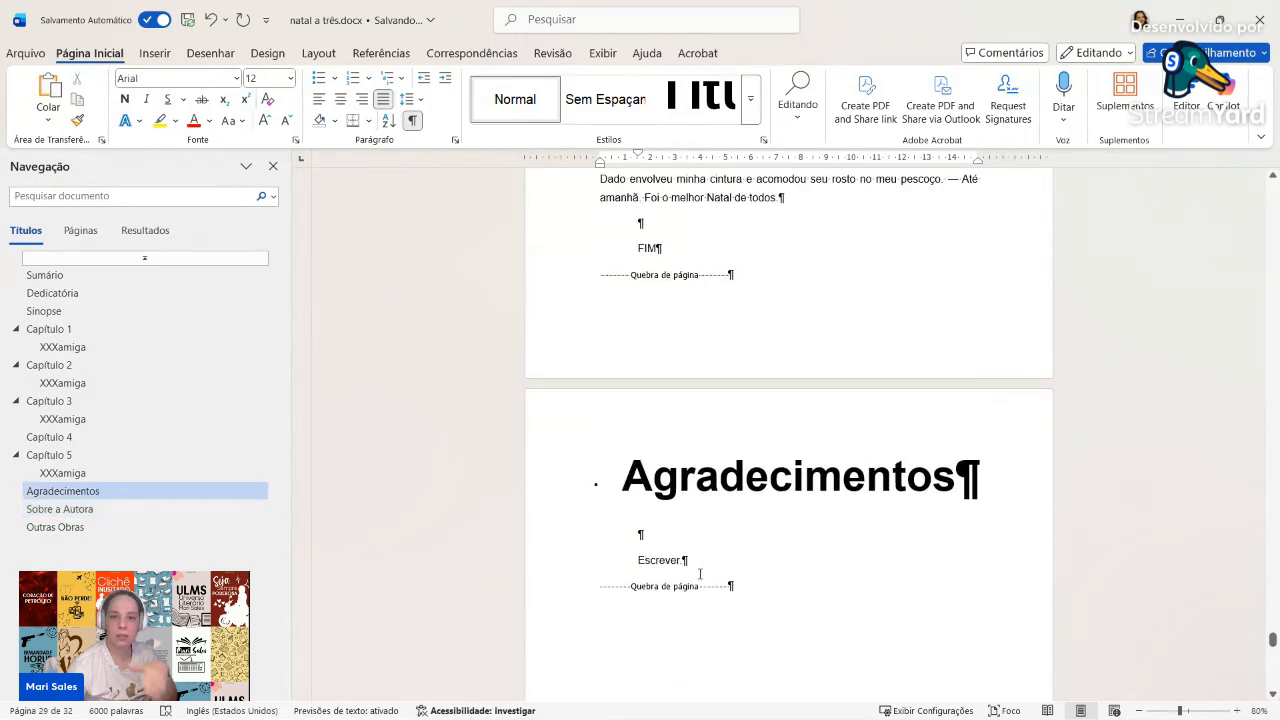
{"action": "scroll", "coordinate": [700, 573], "scroll_direction": "up", "scroll_amount": 10}
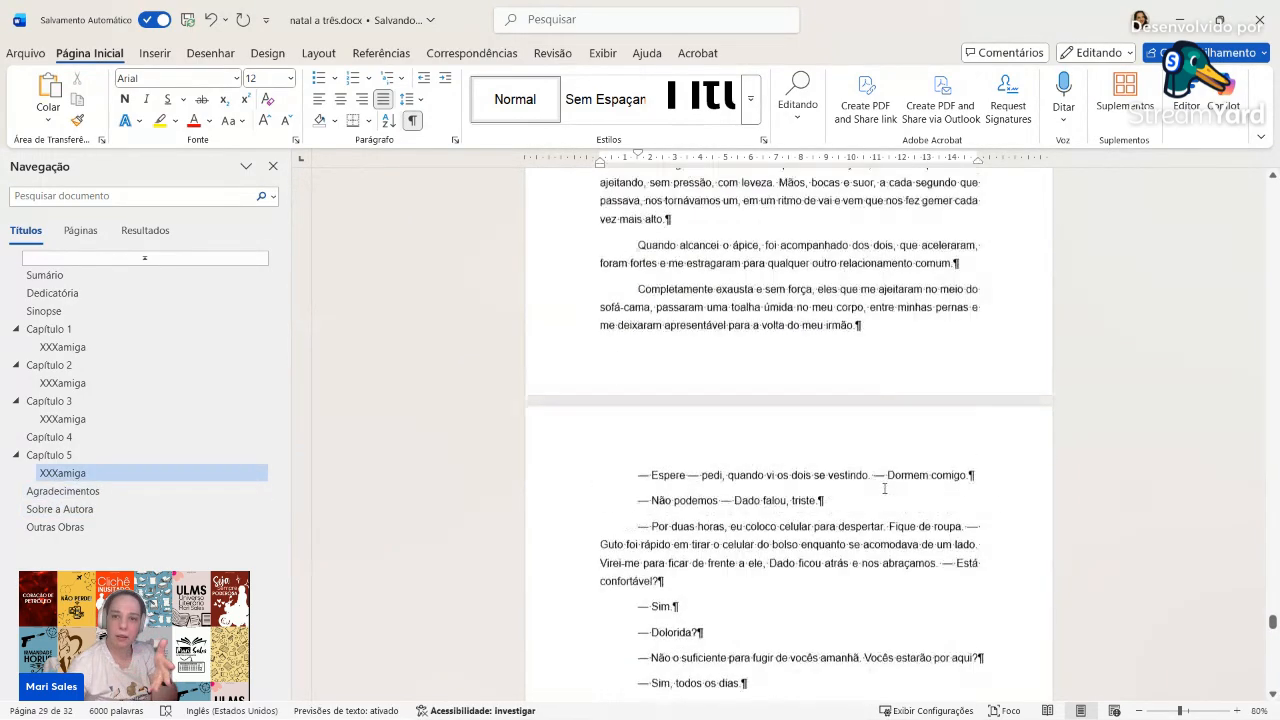
{"action": "scroll", "coordinate": [870, 485], "scroll_direction": "up", "scroll_amount": 4}
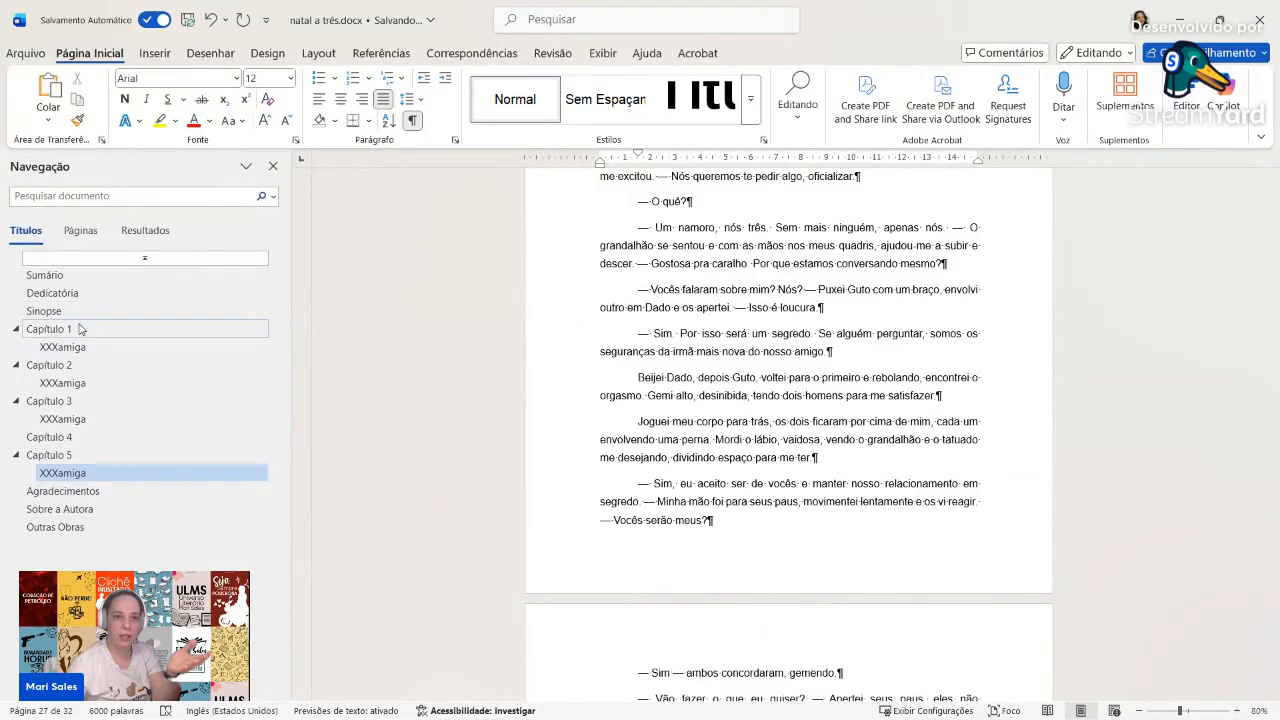
{"action": "left_click", "coordinate": [78, 328]}
{"action": "scroll", "coordinate": [563, 406], "scroll_direction": "up", "scroll_amount": 3}
{"action": "left_click", "coordinate": [562, 382]}
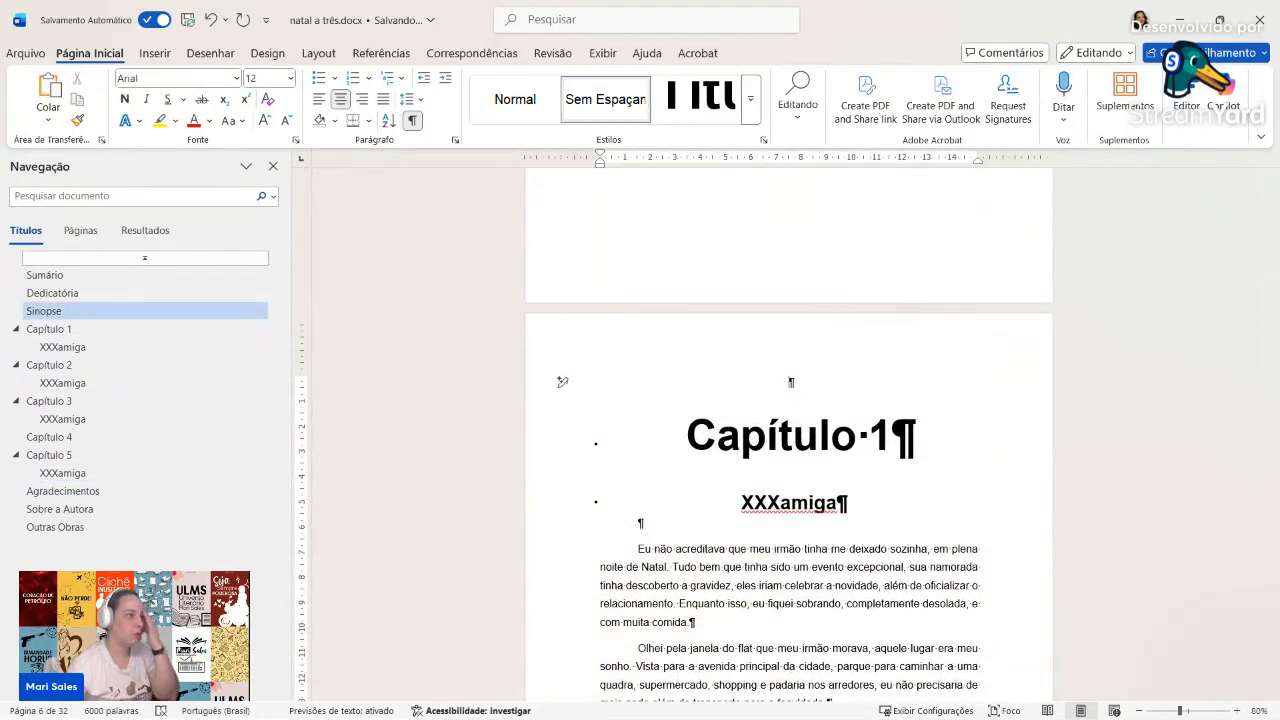
{"action": "key", "text": "alt+Tab"}
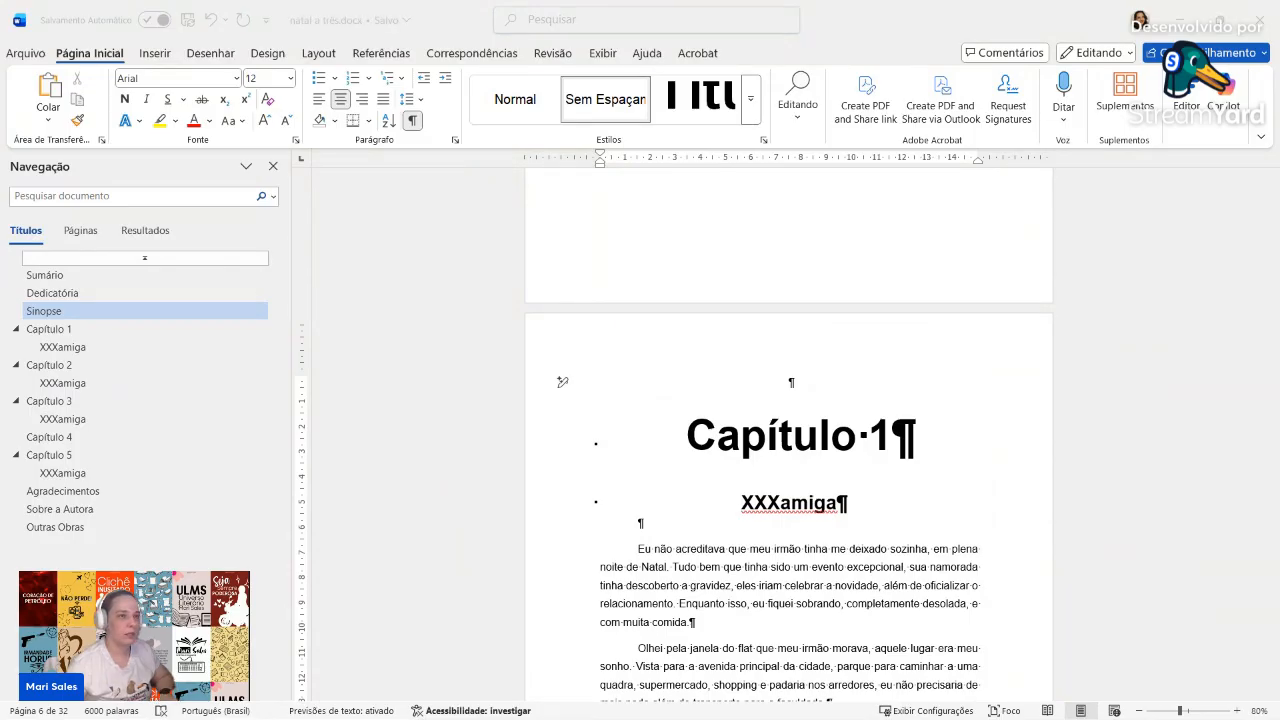
{"action": "left_click", "coordinate": [735, 389]}
{"action": "key", "text": "ctrl+v"}
Step: Check the Santa hat picture's layout options and add a blank line between the picture and the Capítulo 1 heading
{"action": "left_click", "coordinate": [794, 462]}
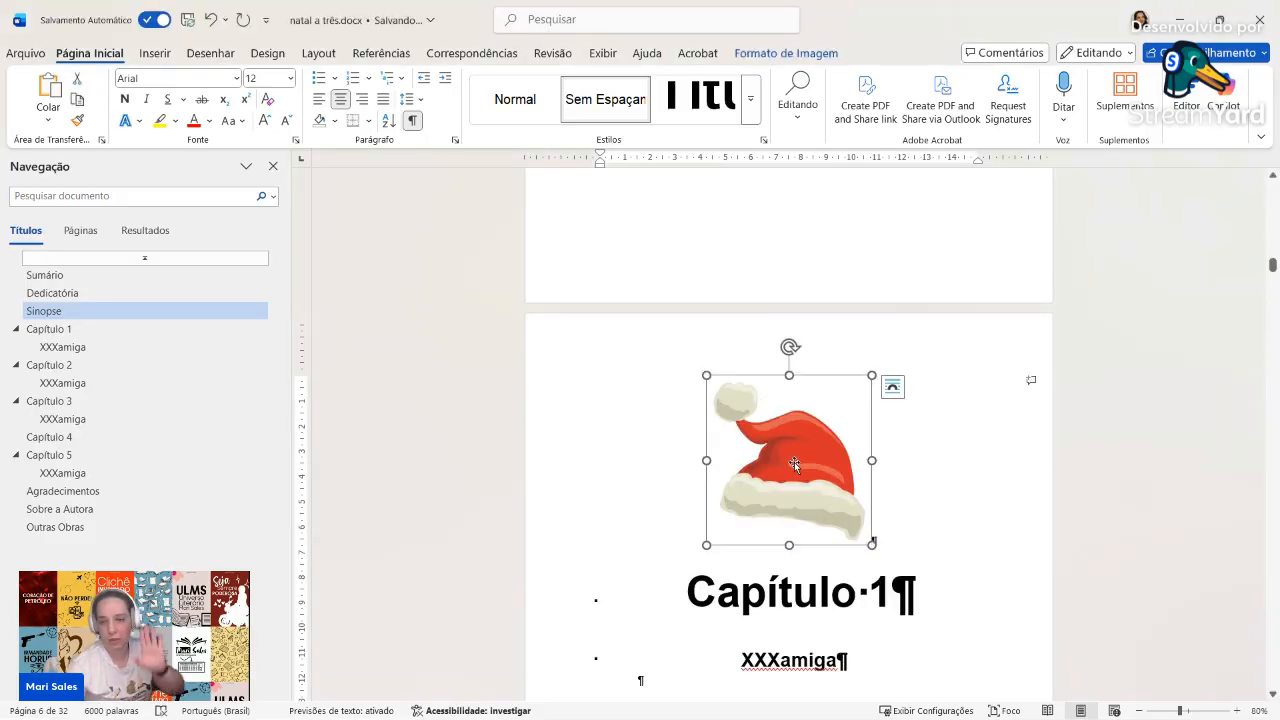
{"action": "left_click", "coordinate": [892, 388]}
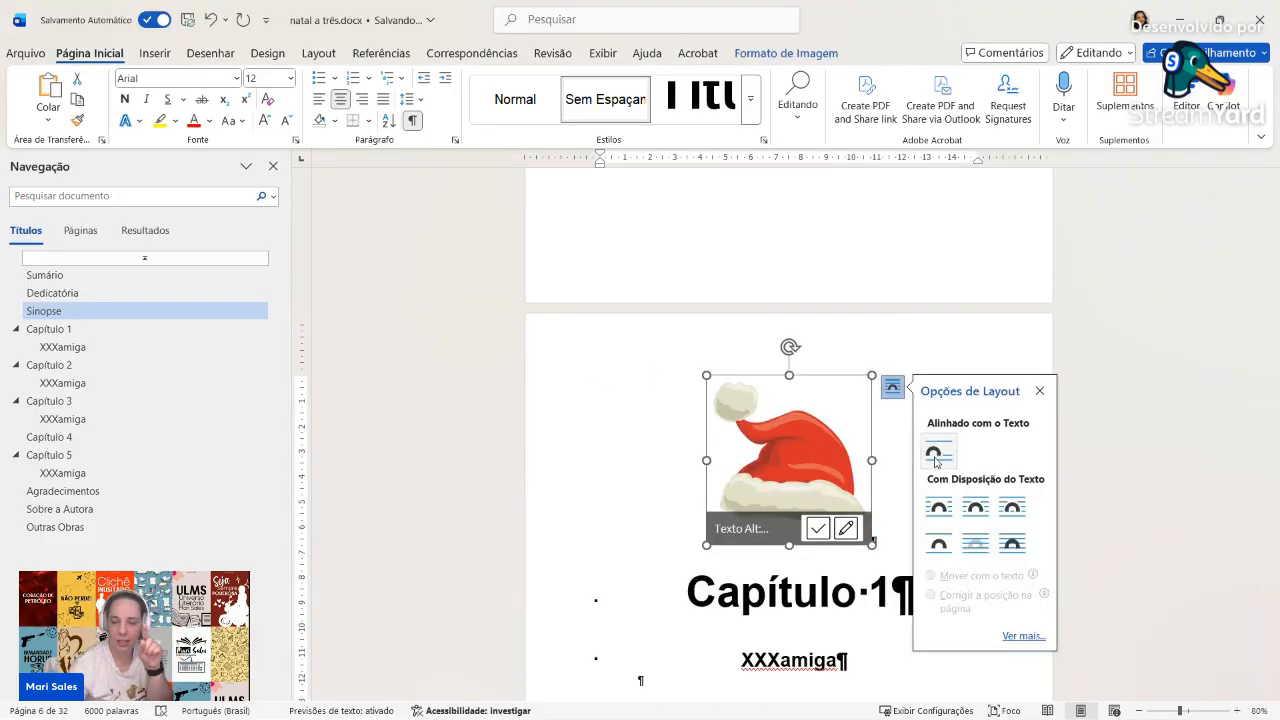
{"action": "left_click", "coordinate": [878, 531]}
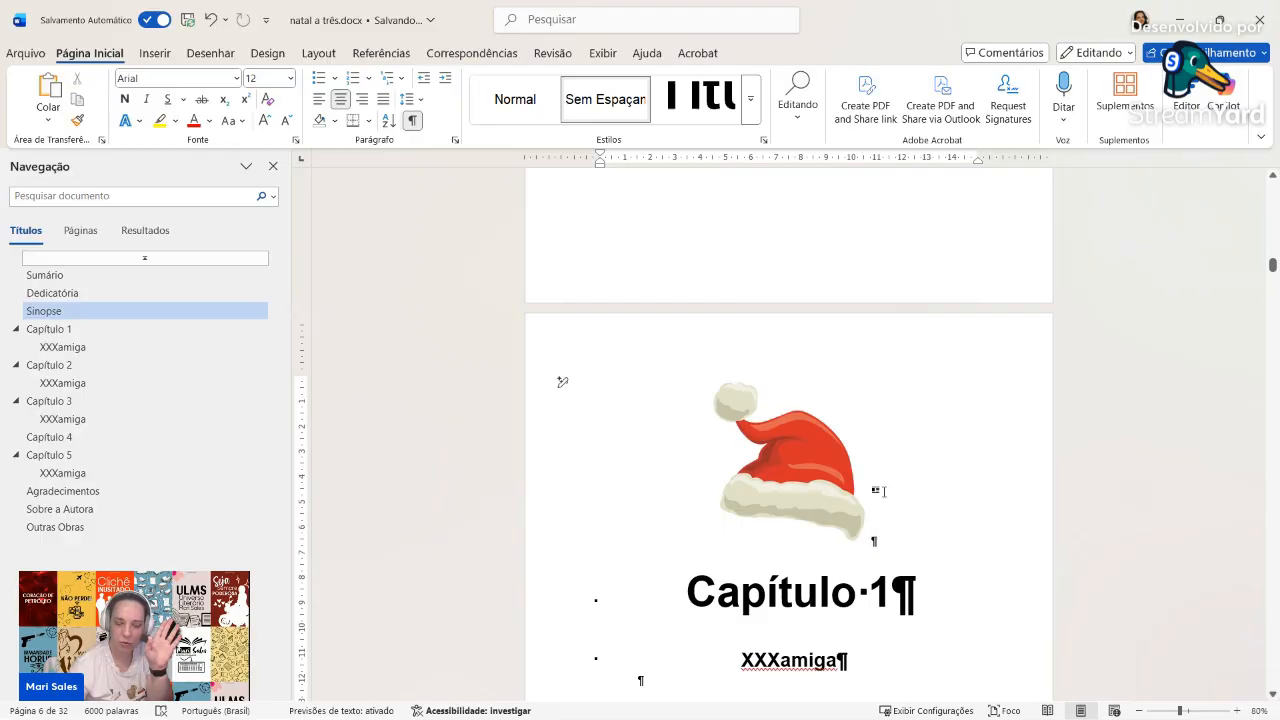
{"action": "left_click", "coordinate": [761, 445]}
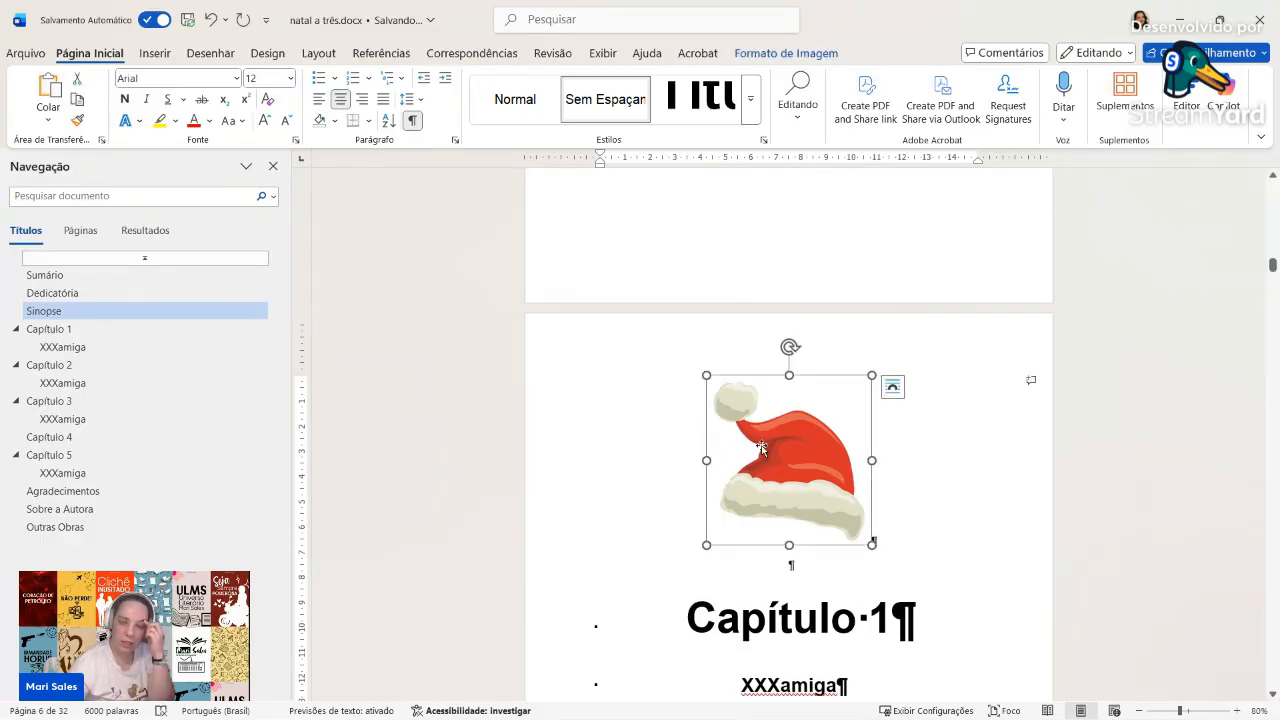
Step: Check the paragraph style of the Santa hat picture and of the blank line above the Capítulo 1 heading
{"action": "left_click", "coordinate": [823, 566]}
{"action": "scroll", "coordinate": [823, 566], "scroll_direction": "down", "scroll_amount": 3}
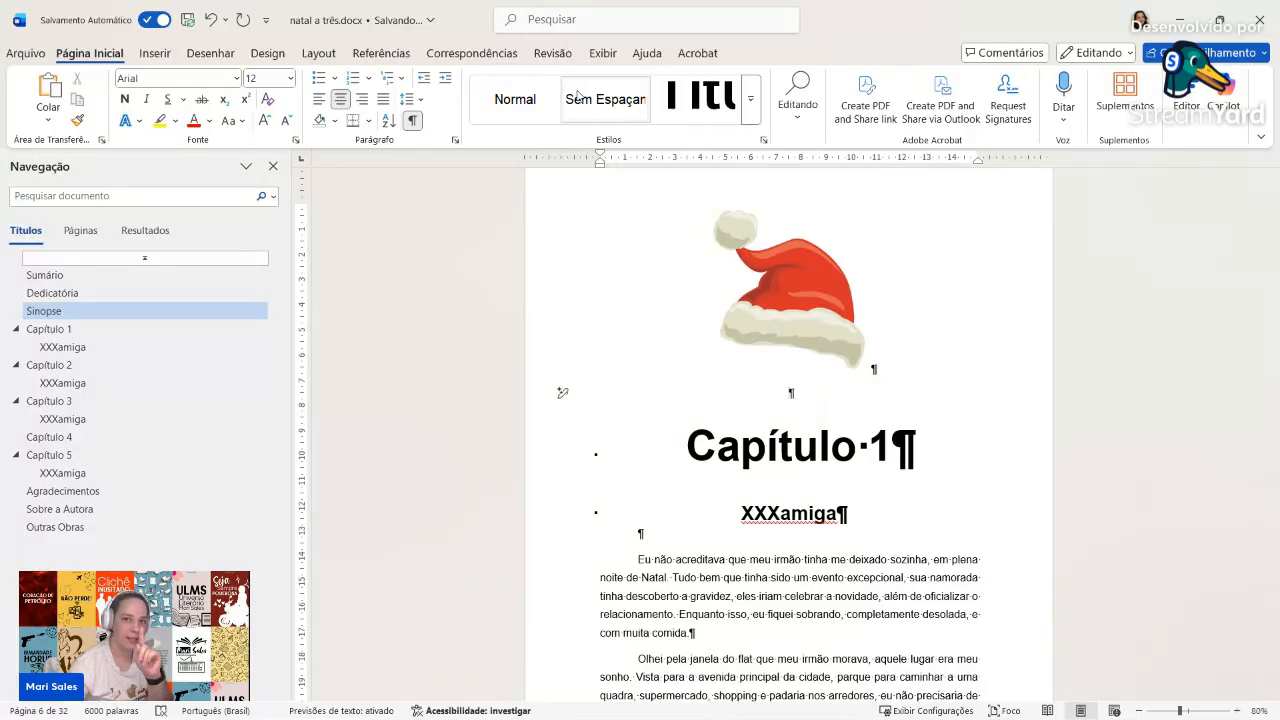
{"action": "left_click", "coordinate": [750, 276]}
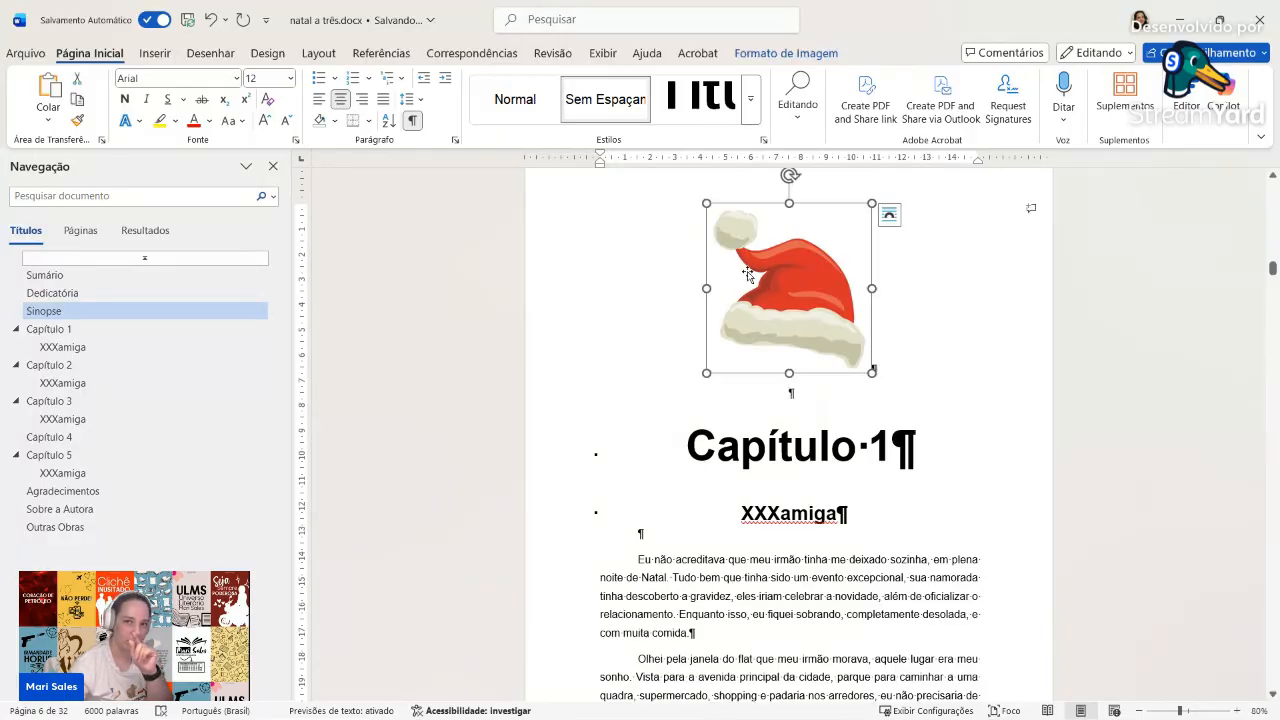
{"action": "left_click", "coordinate": [797, 393]}
{"action": "left_click", "coordinate": [797, 310]}
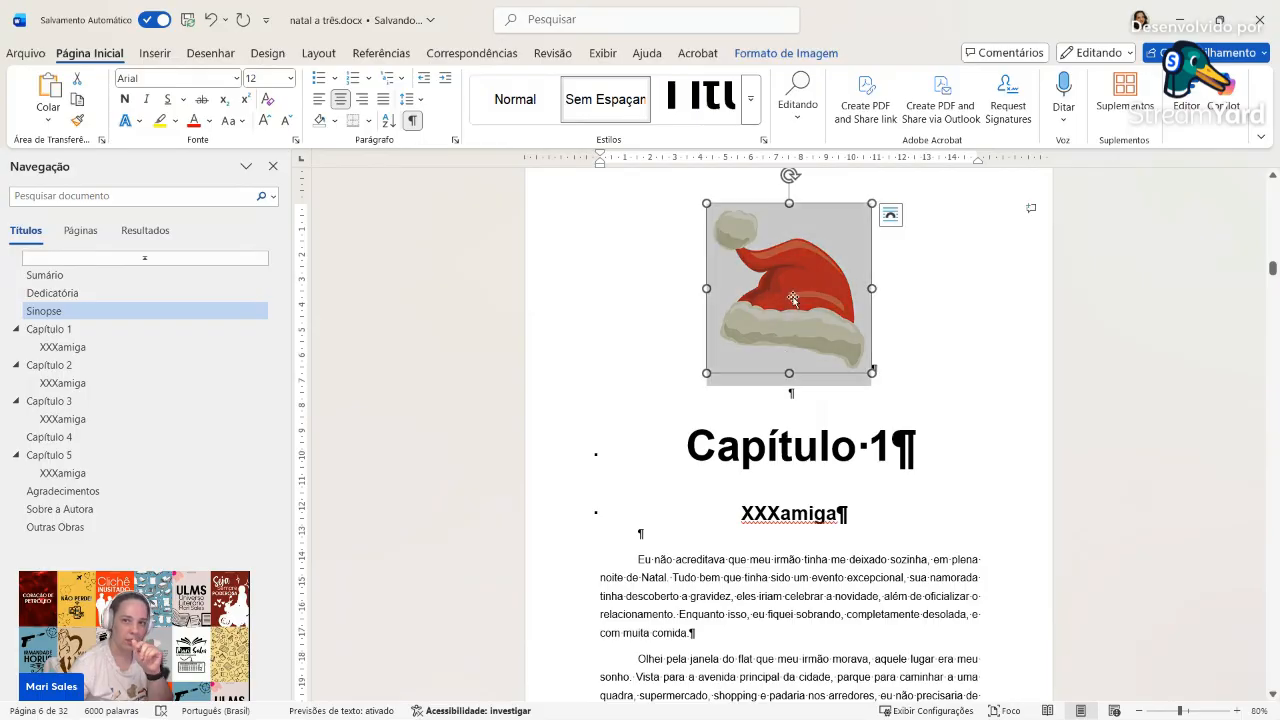
{"action": "left_click", "coordinate": [810, 397]}
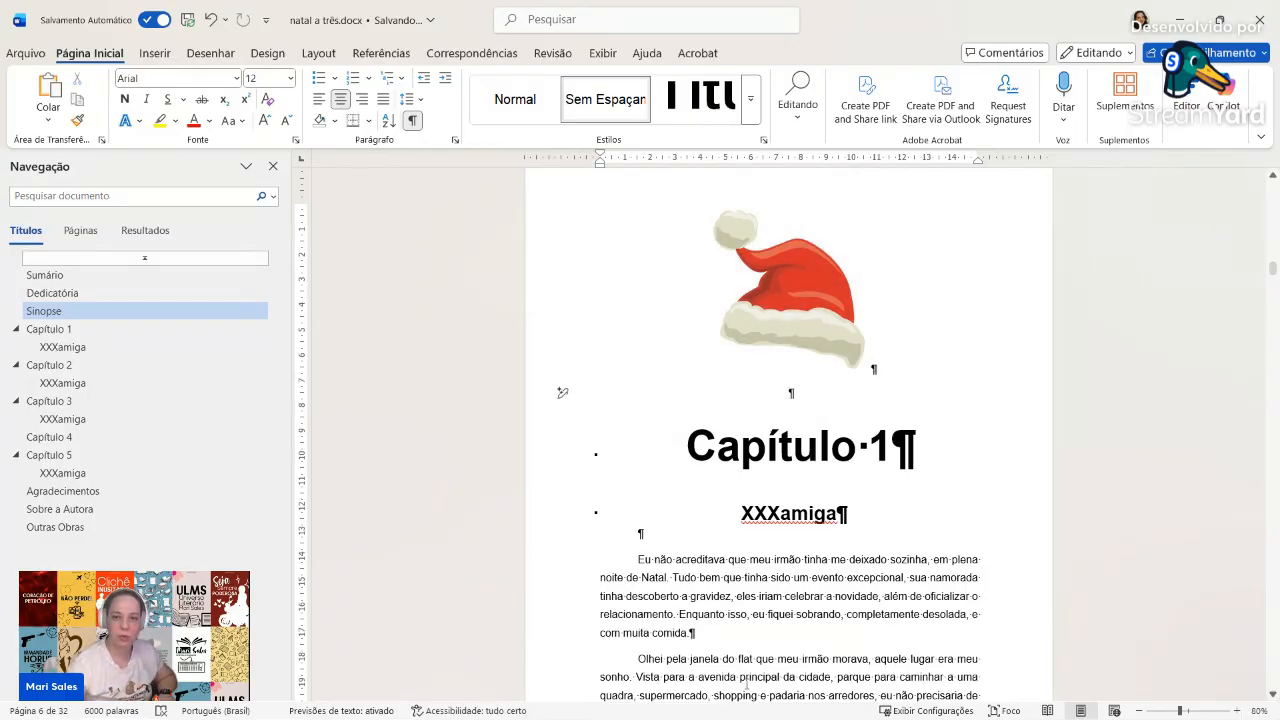
Step: Add three empty lines after the first paragraph of Capítulo 1 and paste the Santa hat picture into the middle one
{"action": "left_click", "coordinate": [696, 633]}
{"action": "key", "text": "Return"}
{"action": "key", "text": "Return"}
{"action": "key", "text": "Return"}
{"action": "type", "text": "Olhei pela janela do flat que meu irmão morava, aquele lugar era meu sonho. Vista para a avenida principal da cidade, parque para caminhar a uma quadra, supermercado, shopping e padaria nos arredores, eu não precisaria de mais nada além do transporte para a faculdade."}
{"action": "left_click", "coordinate": [661, 470]}
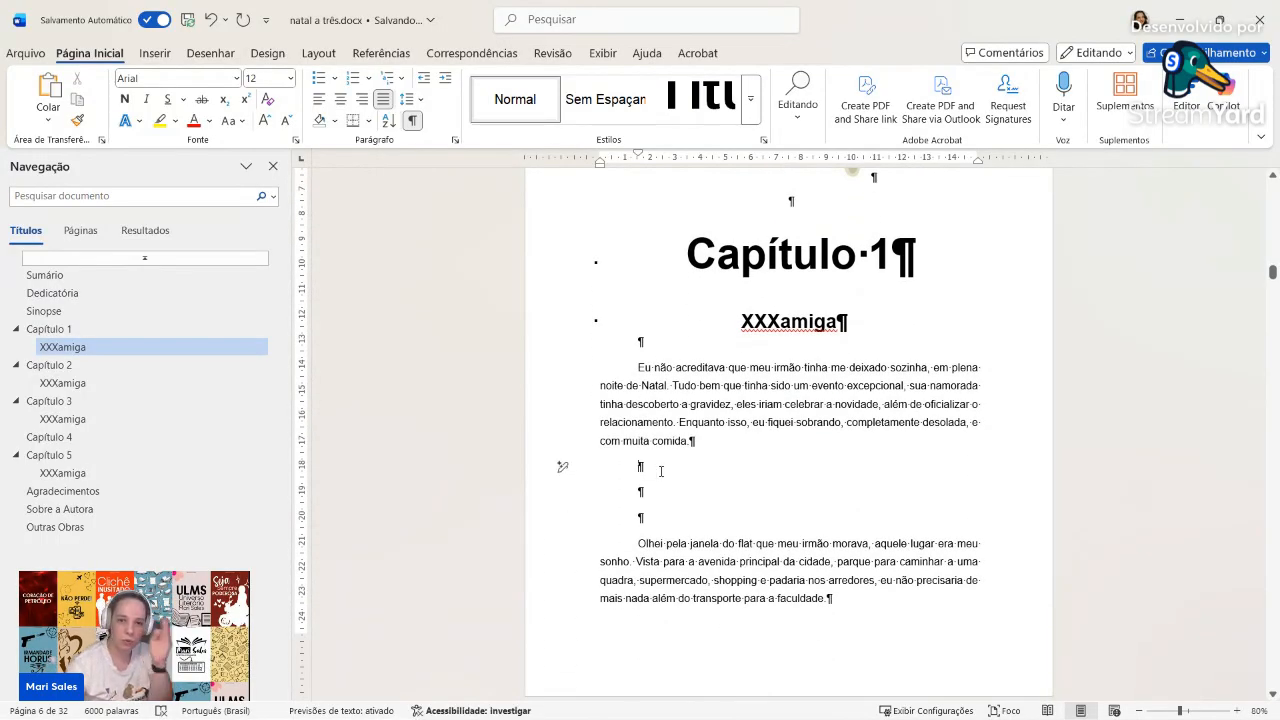
{"action": "left_click", "coordinate": [665, 491]}
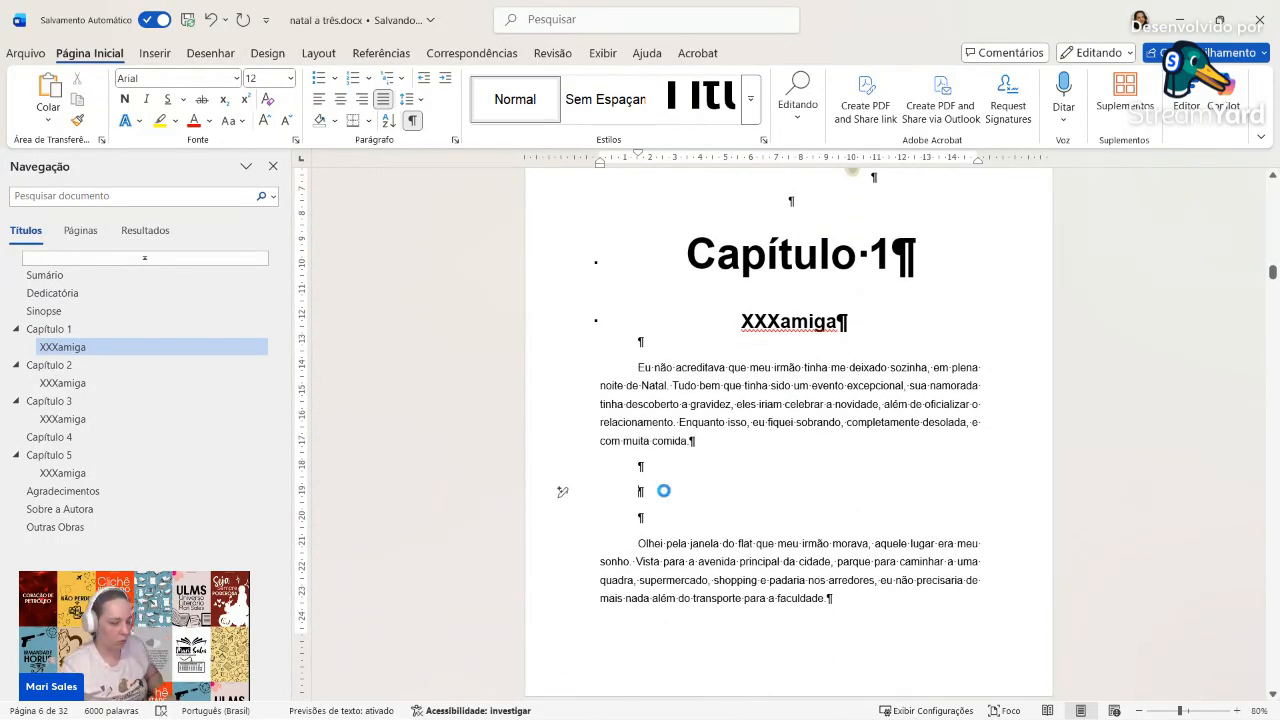
{"action": "key", "text": "ctrl+v"}
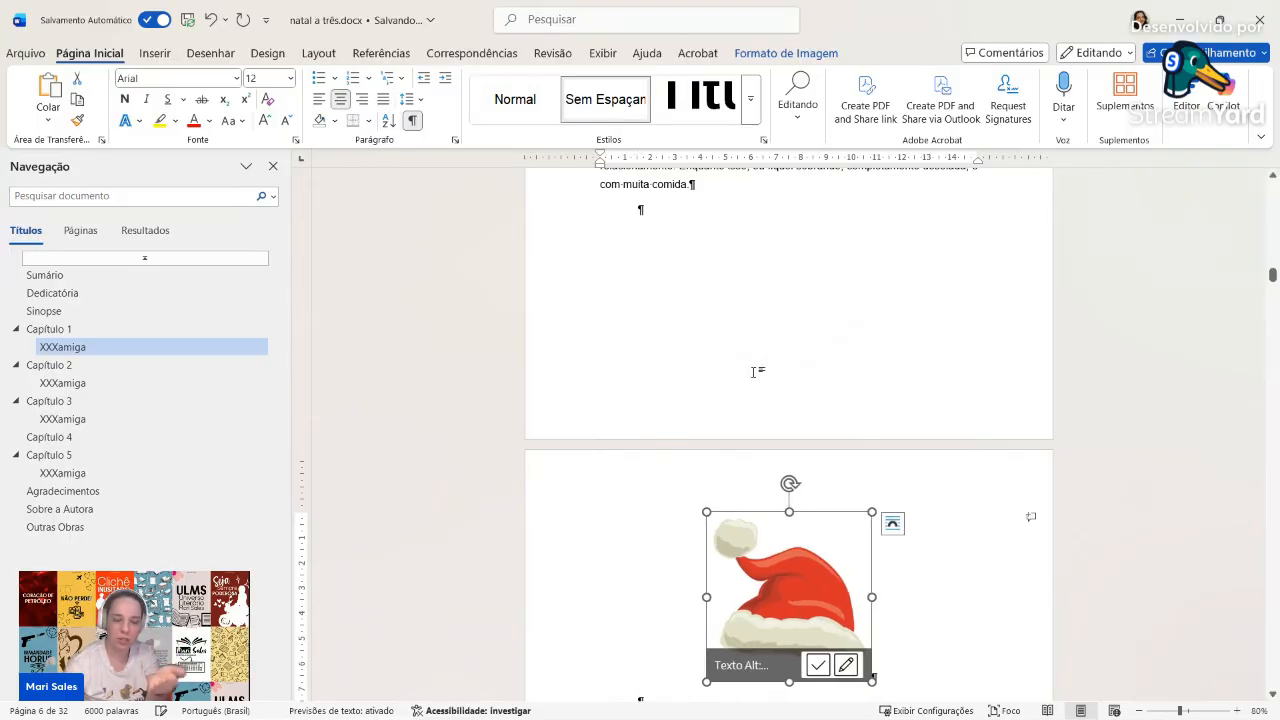
{"action": "scroll", "coordinate": [755, 371], "scroll_direction": "down", "scroll_amount": 2}
{"action": "left_click", "coordinate": [688, 606]}
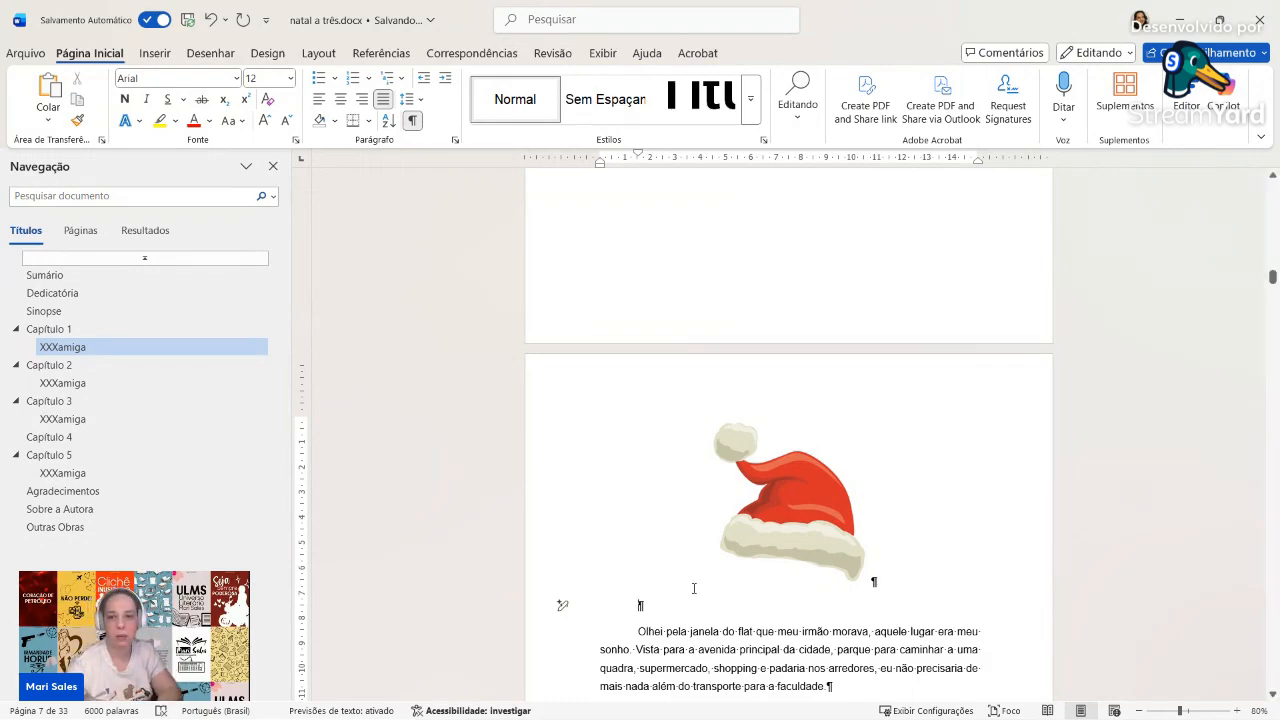
Step: Delete the Santa hat picture and the extra empty lines between the first two paragraphs of Capítulo 1
{"action": "left_click", "coordinate": [776, 536]}
{"action": "key", "text": "Delete"}
{"action": "scroll", "coordinate": [768, 530], "scroll_direction": "up", "scroll_amount": 3}
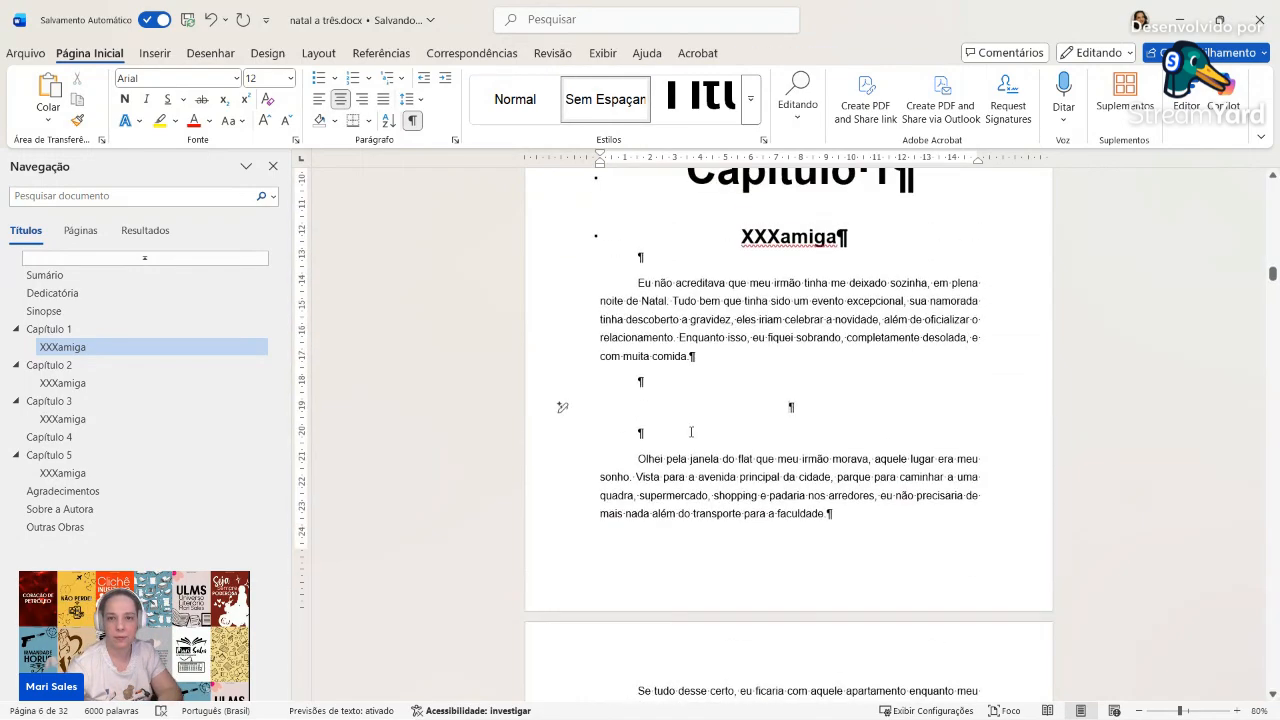
{"action": "key", "text": "BackSpace"}
{"action": "key", "text": "Delete"}
{"action": "key", "text": "Delete"}
Step: Try the Normal style on the blank line above the Capítulo 1 heading and reapply Sem Espaçamento to it
{"action": "scroll", "coordinate": [786, 257], "scroll_direction": "up", "scroll_amount": 3}
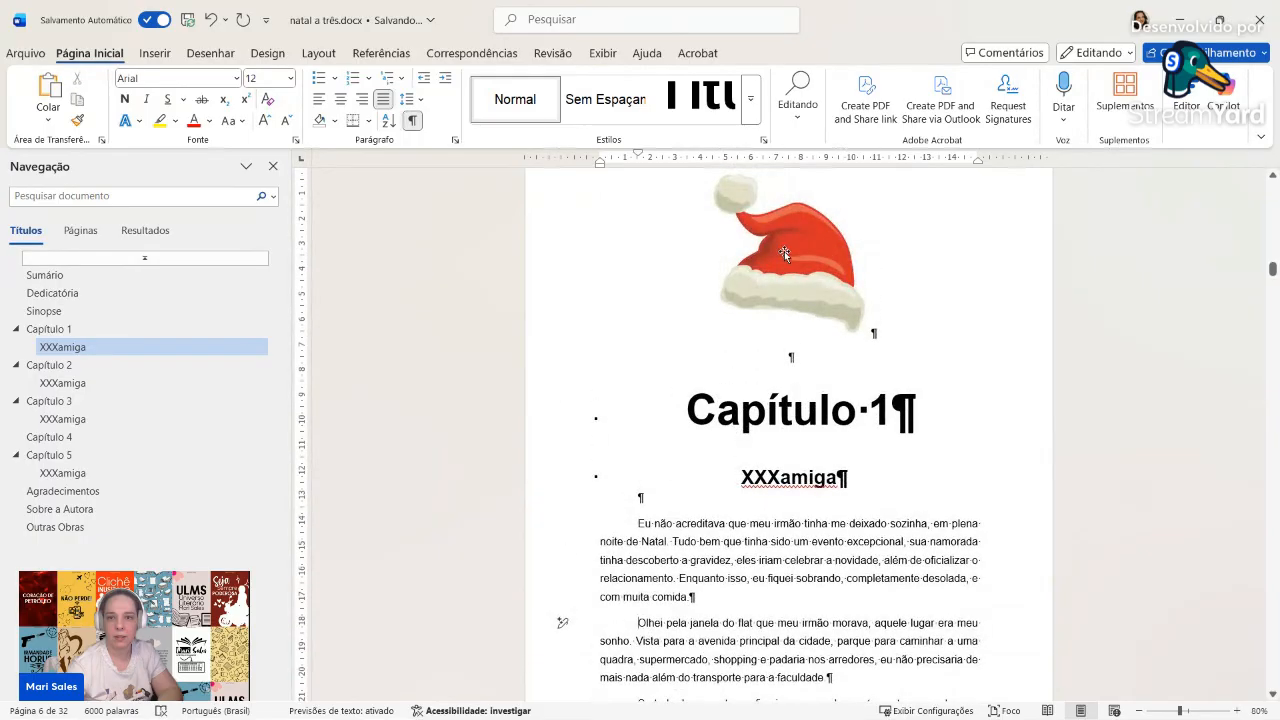
{"action": "left_click", "coordinate": [786, 257]}
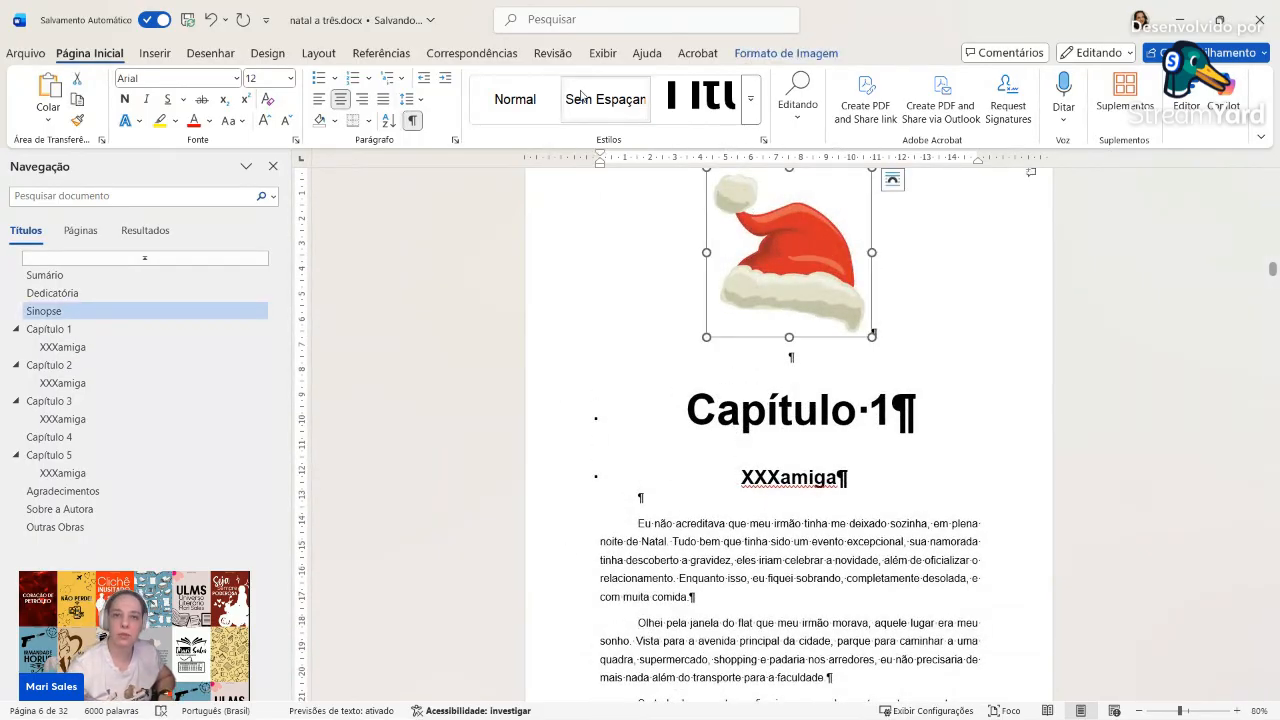
{"action": "left_click", "coordinate": [803, 366]}
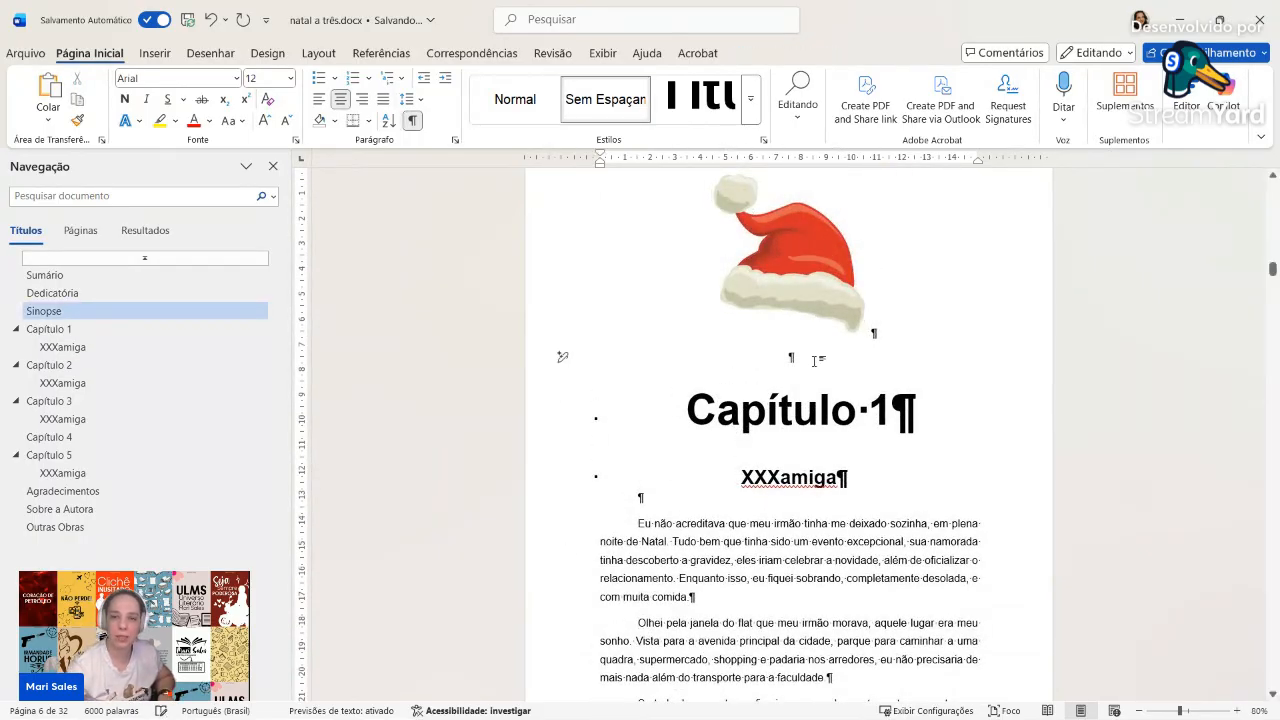
{"action": "left_click", "coordinate": [525, 104]}
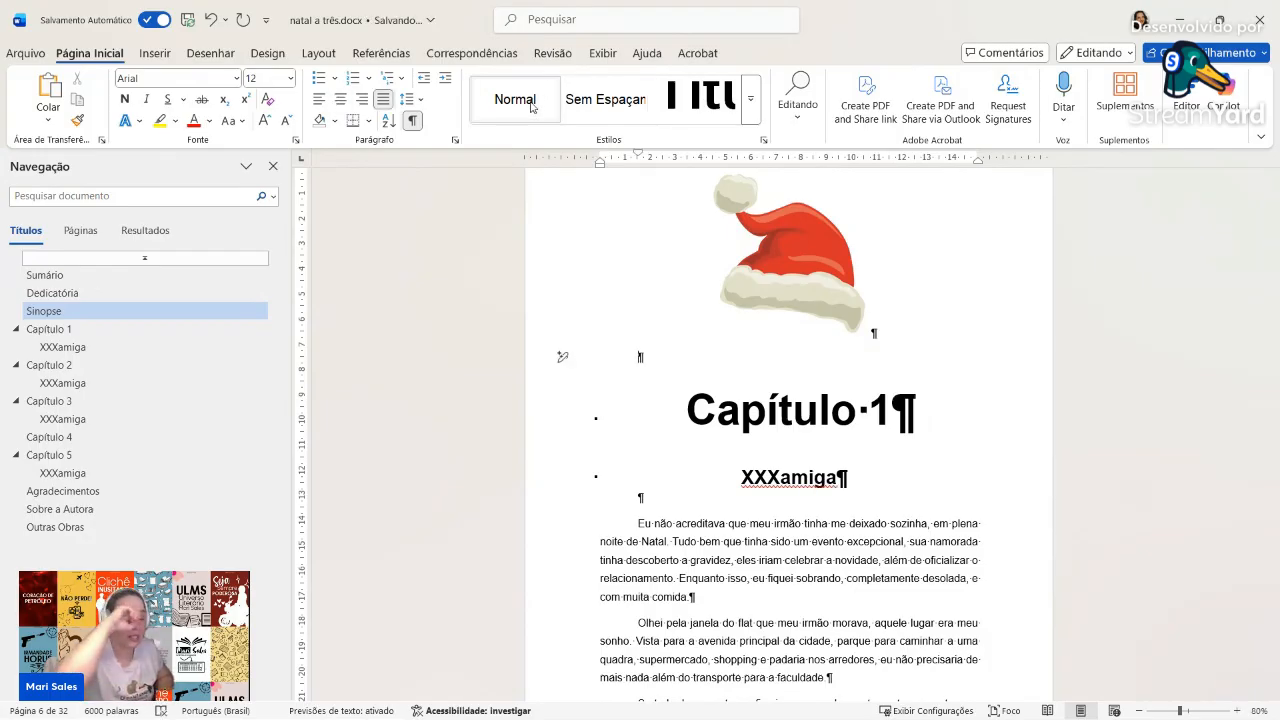
{"action": "left_click", "coordinate": [605, 99]}
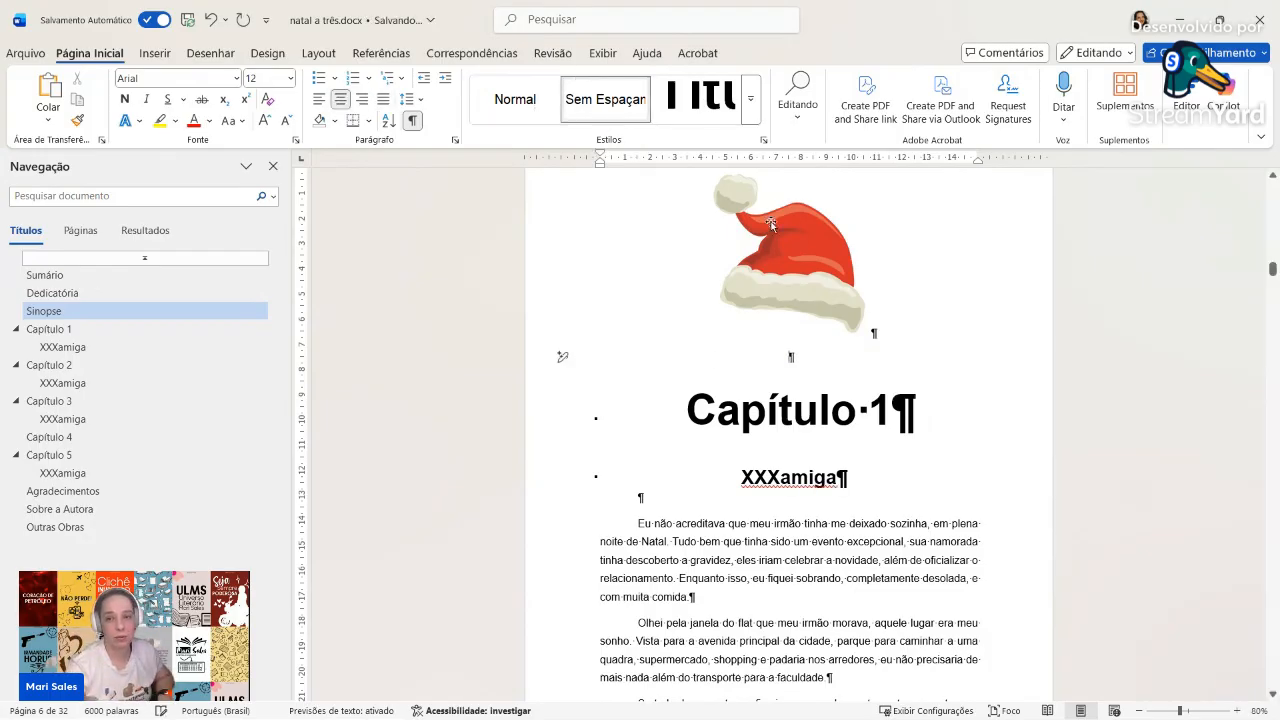
{"action": "left_click", "coordinate": [824, 260]}
{"action": "left_click", "coordinate": [887, 303]}
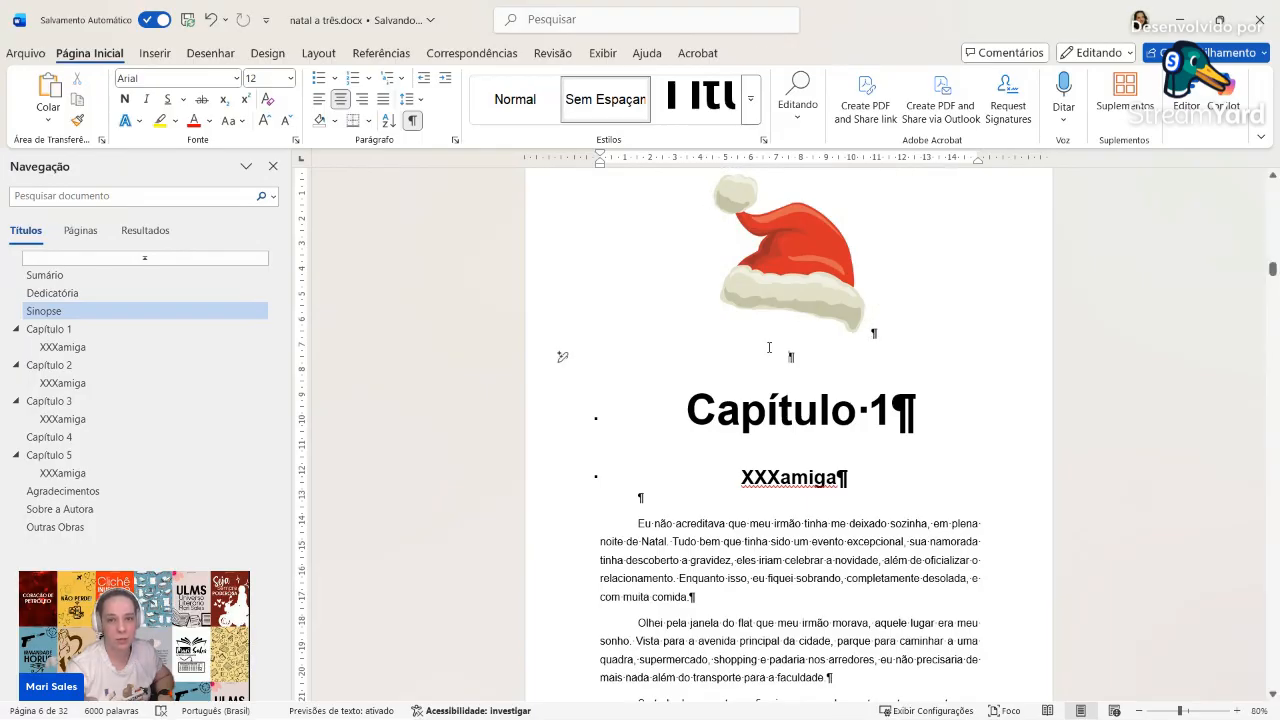
Step: Paste the Santa hat picture above the Capítulo 2 heading, with a blank line between the picture and the heading
{"action": "left_click", "coordinate": [130, 362]}
{"action": "key", "text": "ctrl+v"}
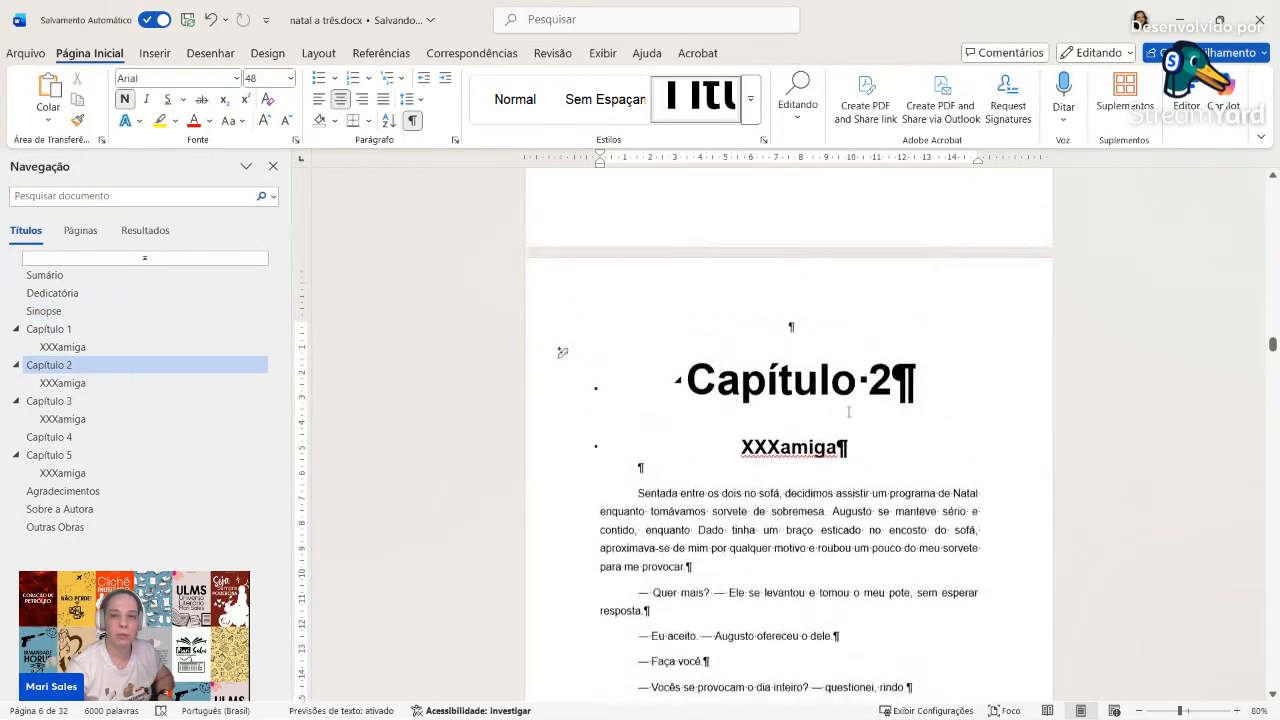
{"action": "key", "text": "Return"}
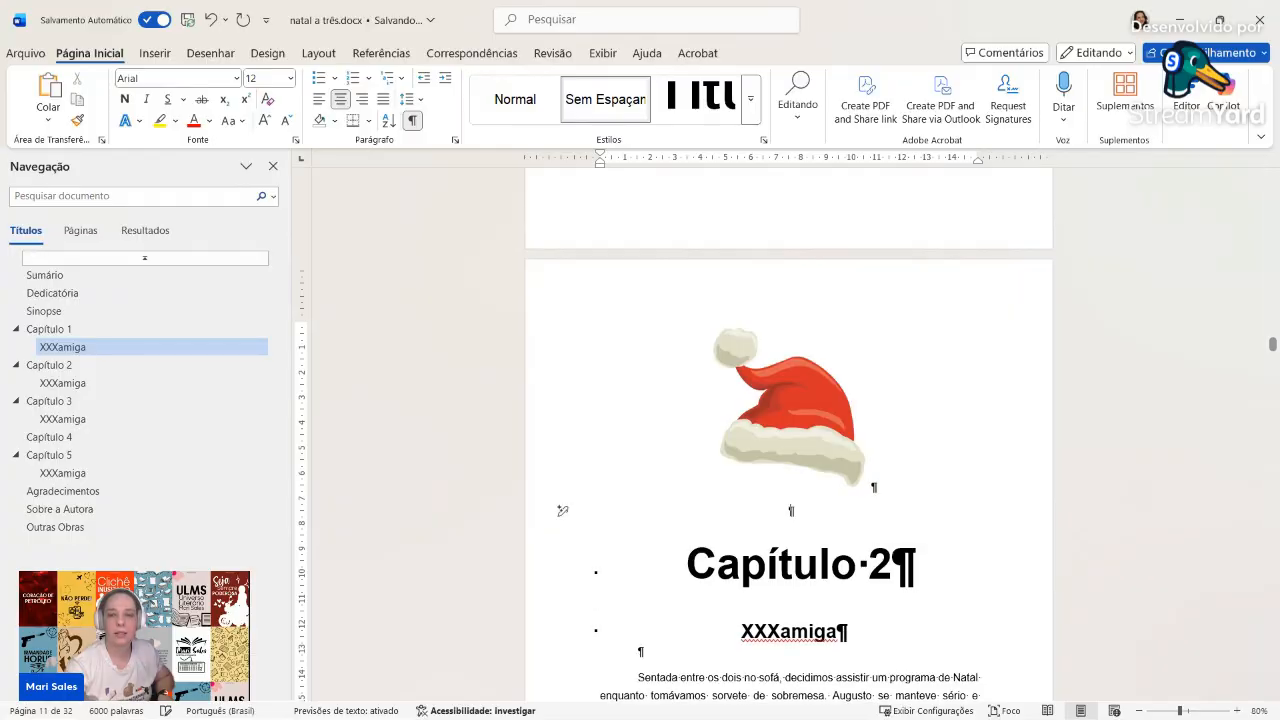
{"action": "left_click", "coordinate": [790, 430]}
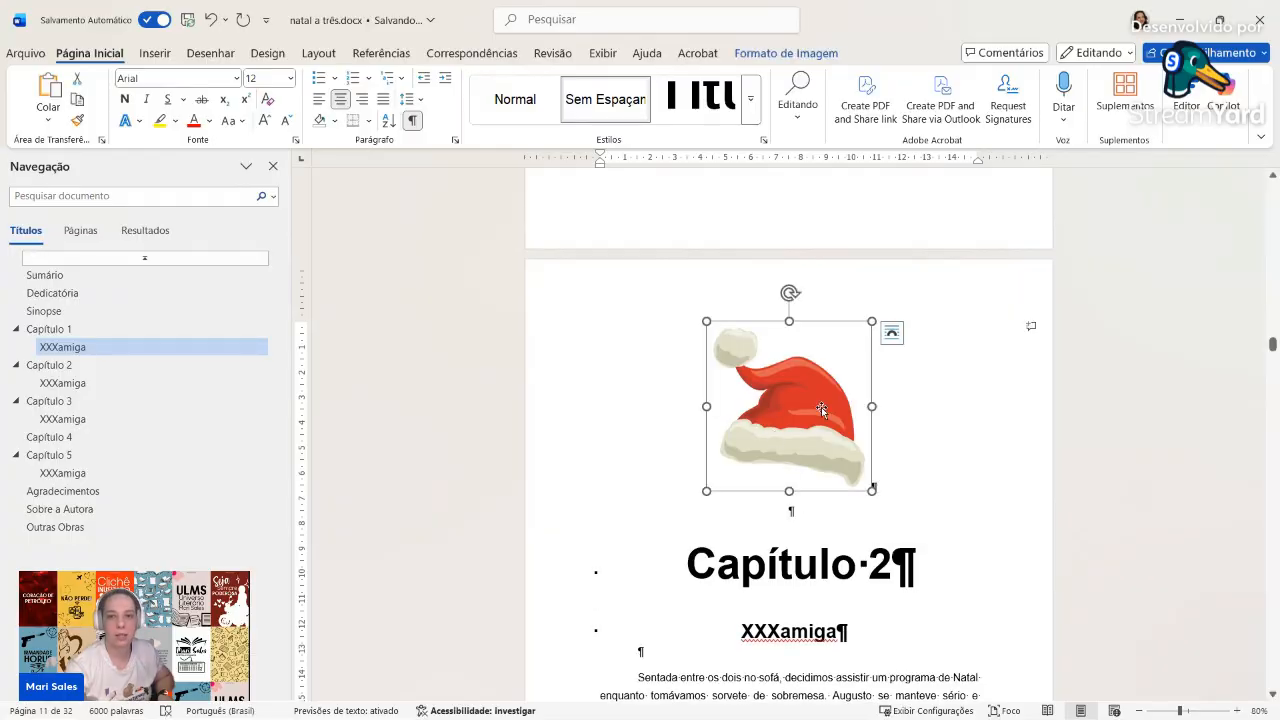
Step: Paste the Santa hat picture above the Capítulo 3 heading, followed by a blank line
{"action": "left_click", "coordinate": [96, 403]}
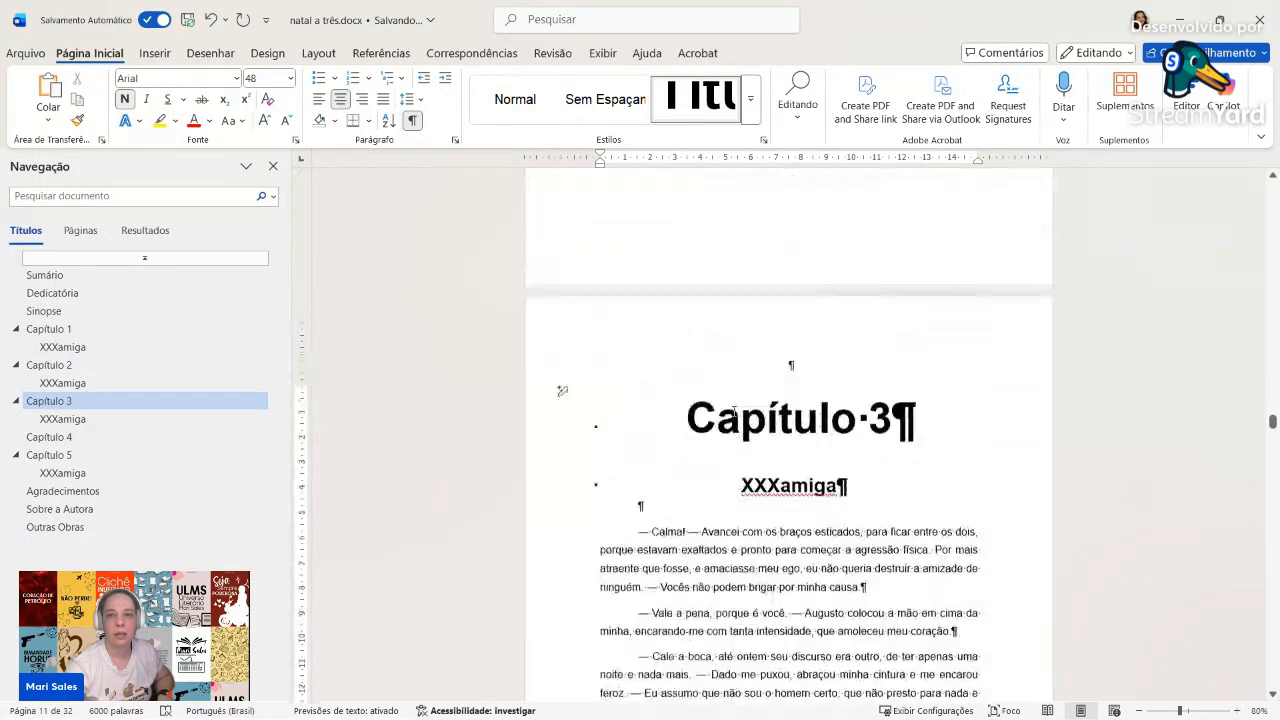
{"action": "left_click", "coordinate": [836, 407]}
{"action": "key", "text": "ctrl+v"}
{"action": "key", "text": "Return"}
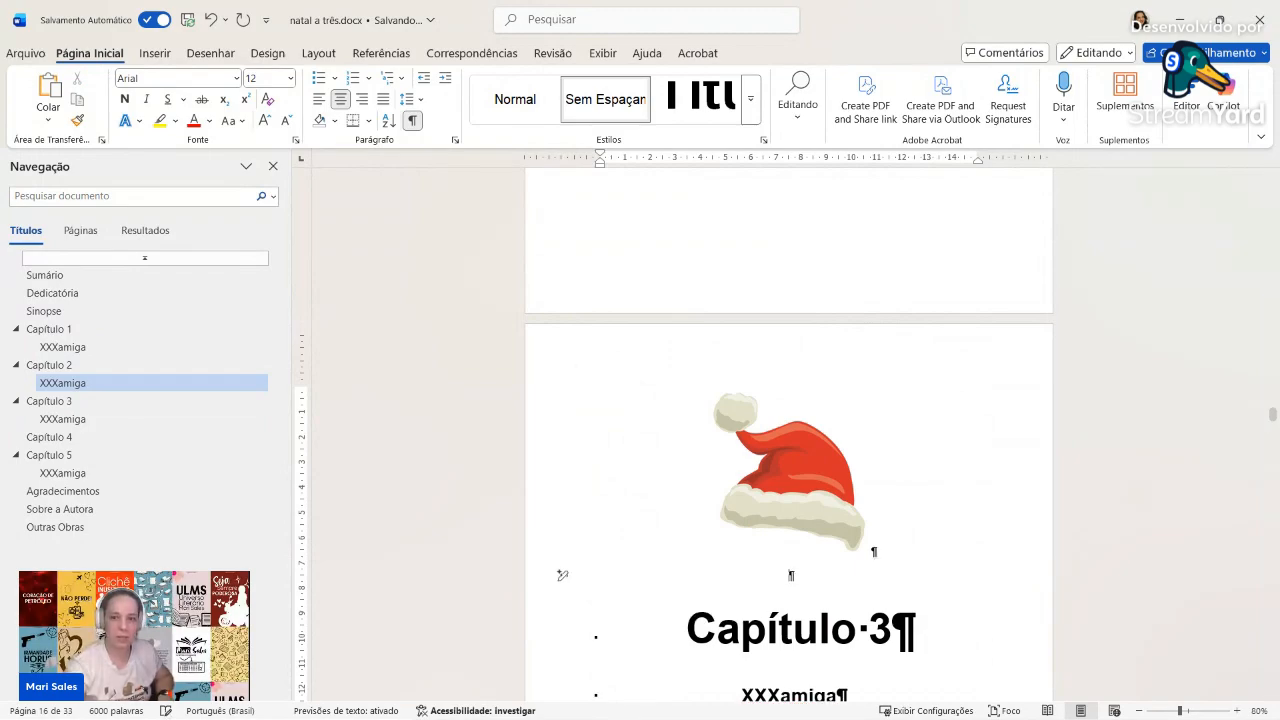
Step: Insert the Santa hat picture and a blank line above the Capítulo 4 heading
{"action": "left_click", "coordinate": [100, 443]}
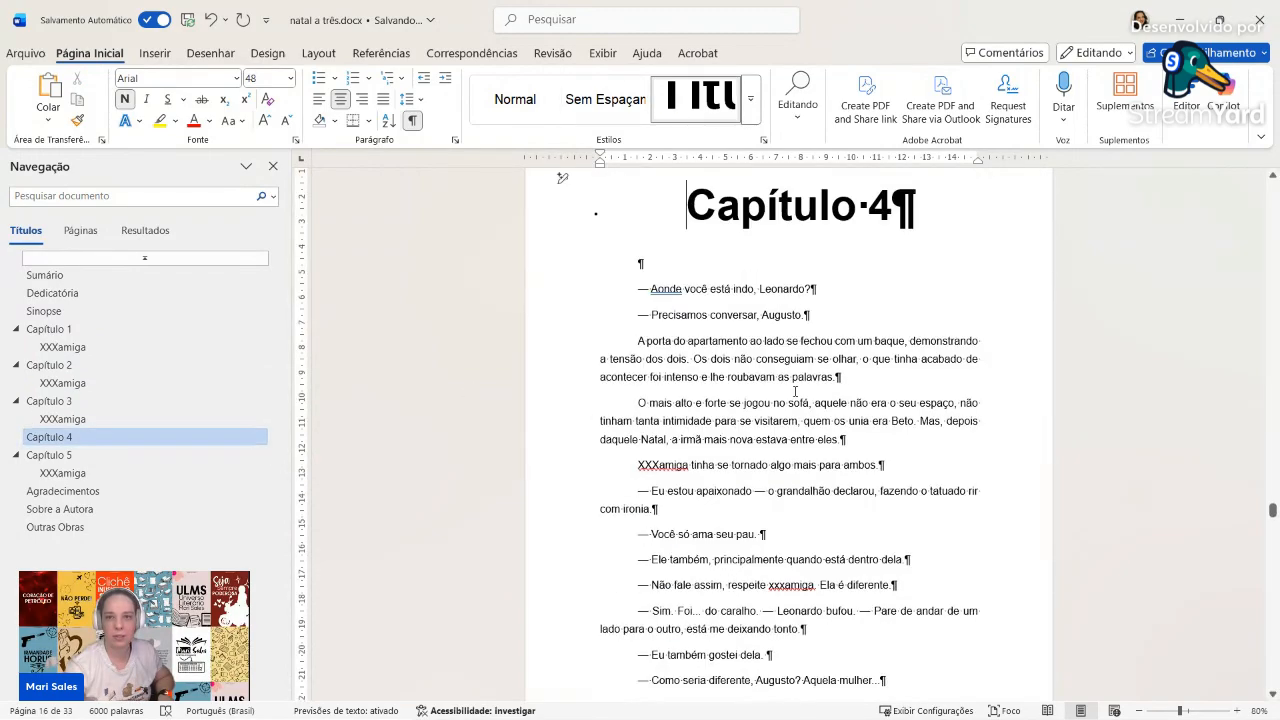
{"action": "scroll", "coordinate": [831, 300], "scroll_direction": "up", "scroll_amount": 1}
{"action": "left_click", "coordinate": [831, 296]}
{"action": "key", "text": "ctrl+v"}
{"action": "key", "text": "Return"}
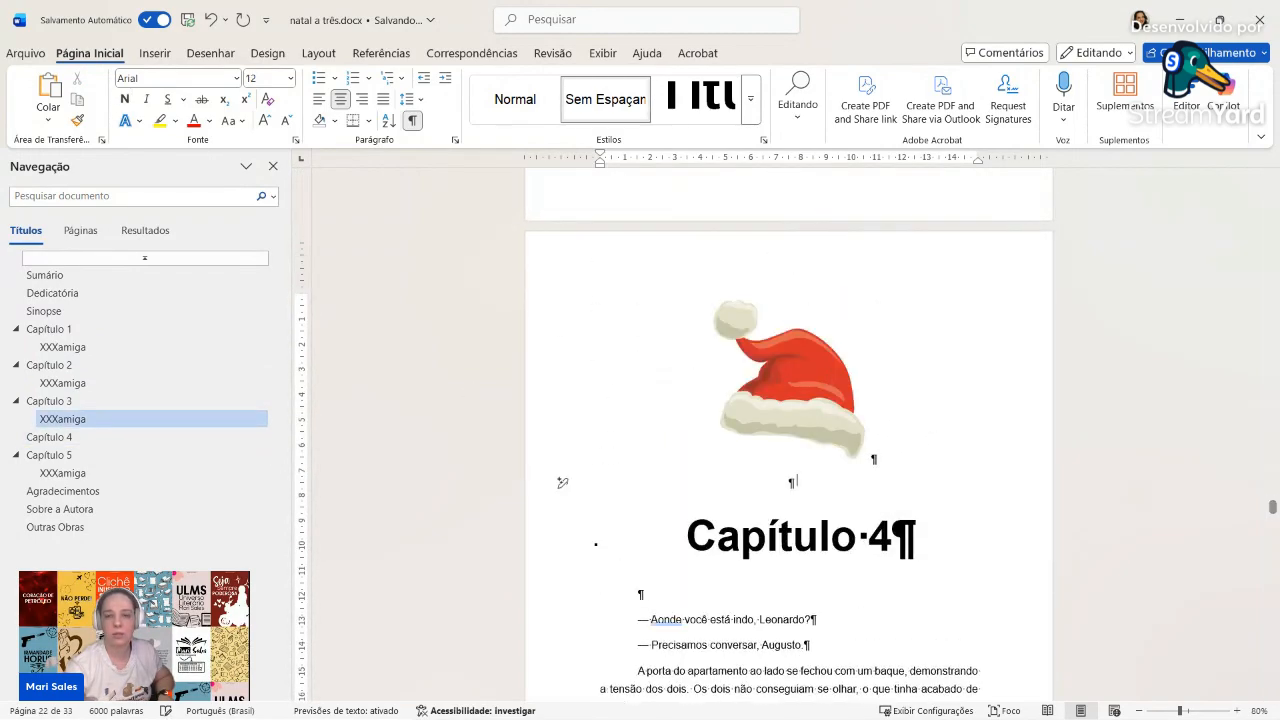
{"action": "left_click", "coordinate": [748, 593]}
{"action": "scroll", "coordinate": [750, 560], "scroll_direction": "down", "scroll_amount": 1}
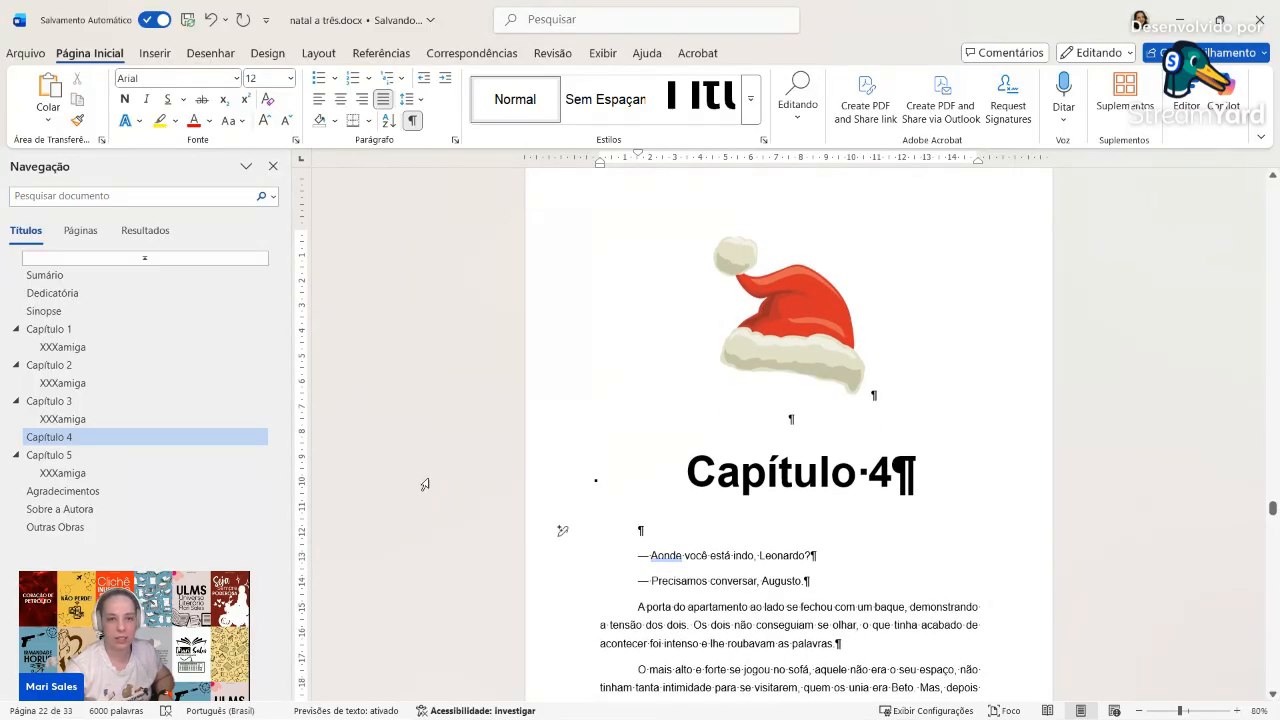
Step: Place the Santa hat picture above the Capítulo 5 heading, leaving a blank line before the heading
{"action": "left_click", "coordinate": [49, 455]}
{"action": "scroll", "coordinate": [716, 358], "scroll_direction": "up", "scroll_amount": 3}
{"action": "left_click", "coordinate": [810, 361]}
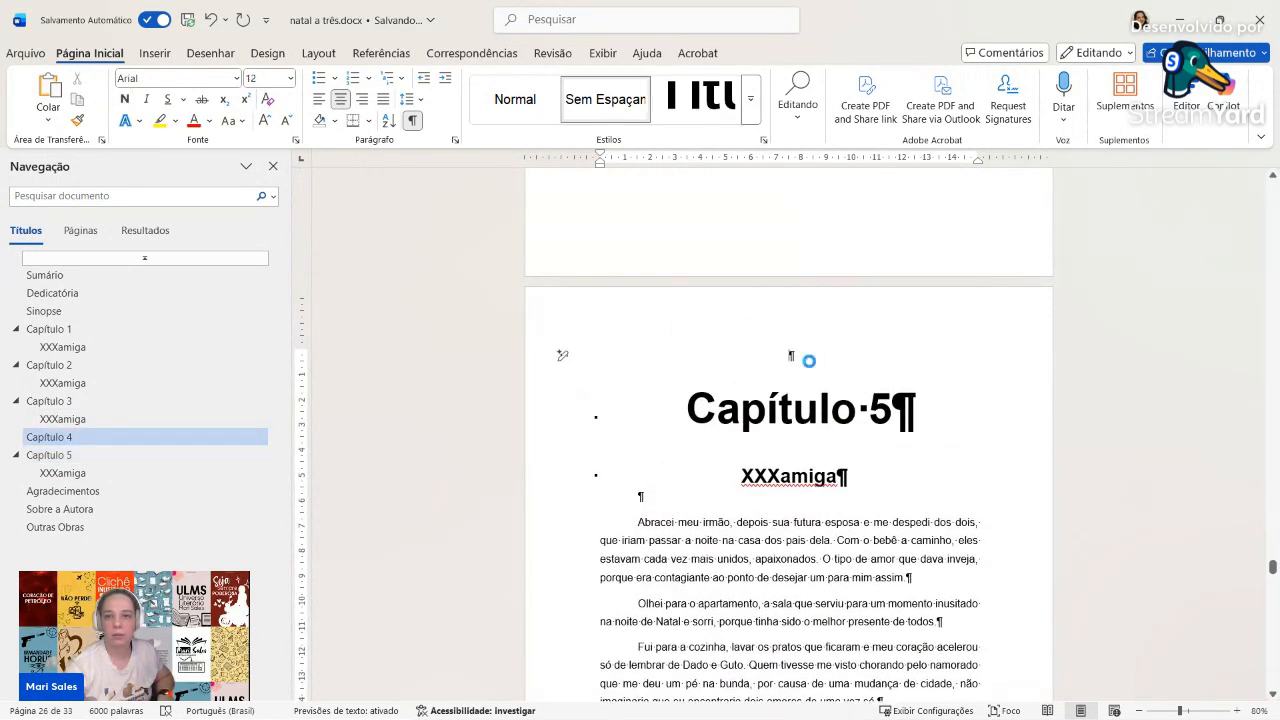
{"action": "key", "text": "ctrl+v"}
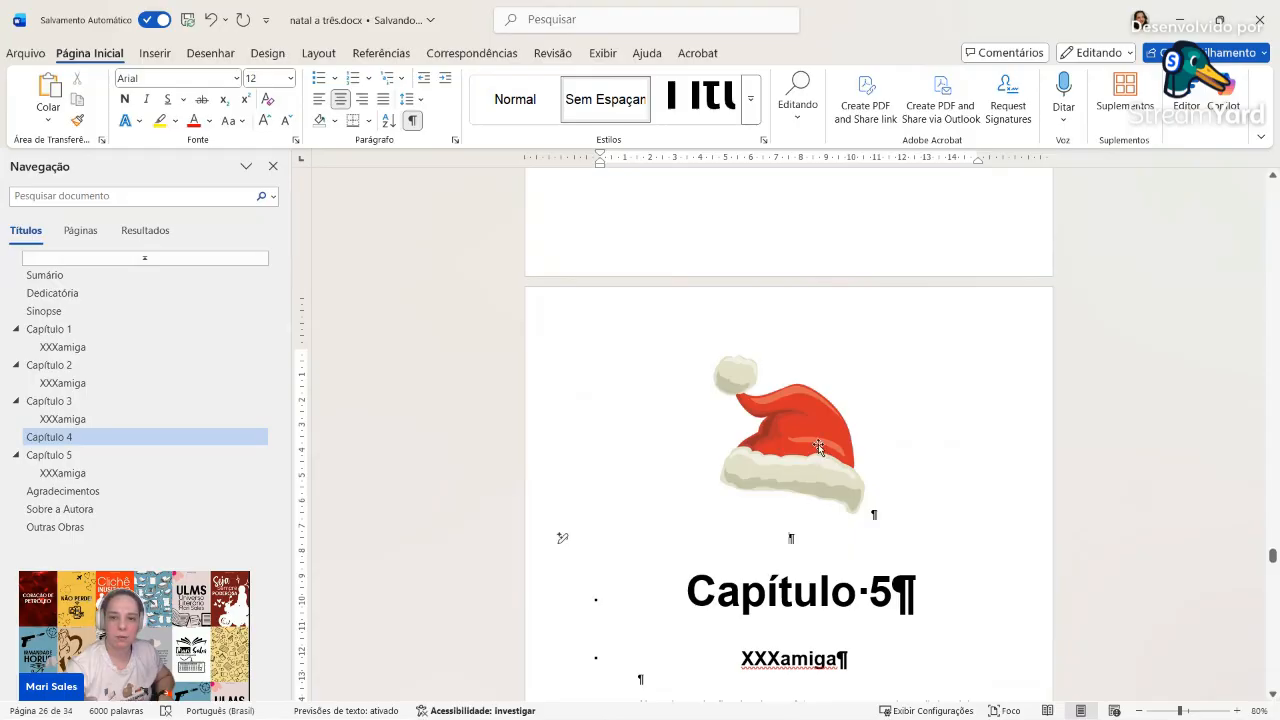
{"action": "left_click", "coordinate": [812, 465]}
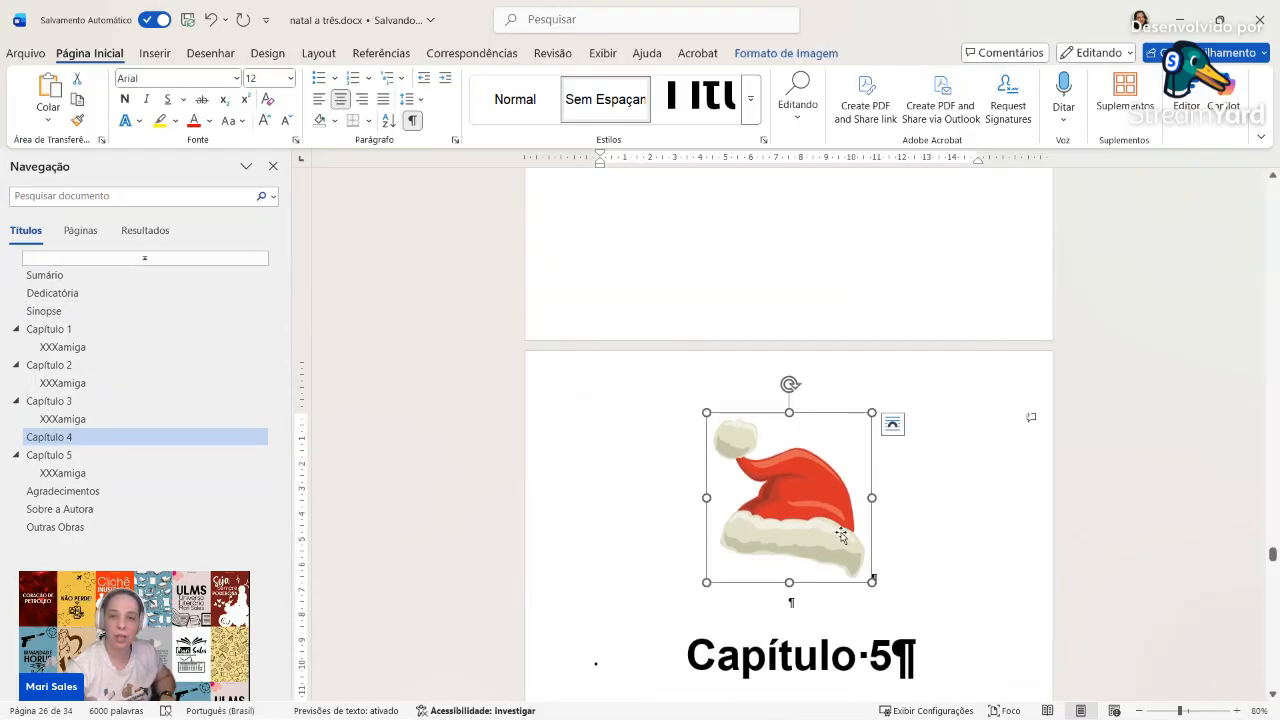
Step: Set the title image's alt text to 'Texto: título do livro. "Natal à Três". Nome da autora:', author's name, and '3ª autora mais lida do kindle unlimited Brasil.'
{"action": "left_click", "coordinate": [62, 276]}
{"action": "scroll", "coordinate": [800, 486], "scroll_direction": "up", "scroll_amount": 5}
{"action": "left_click", "coordinate": [740, 343]}
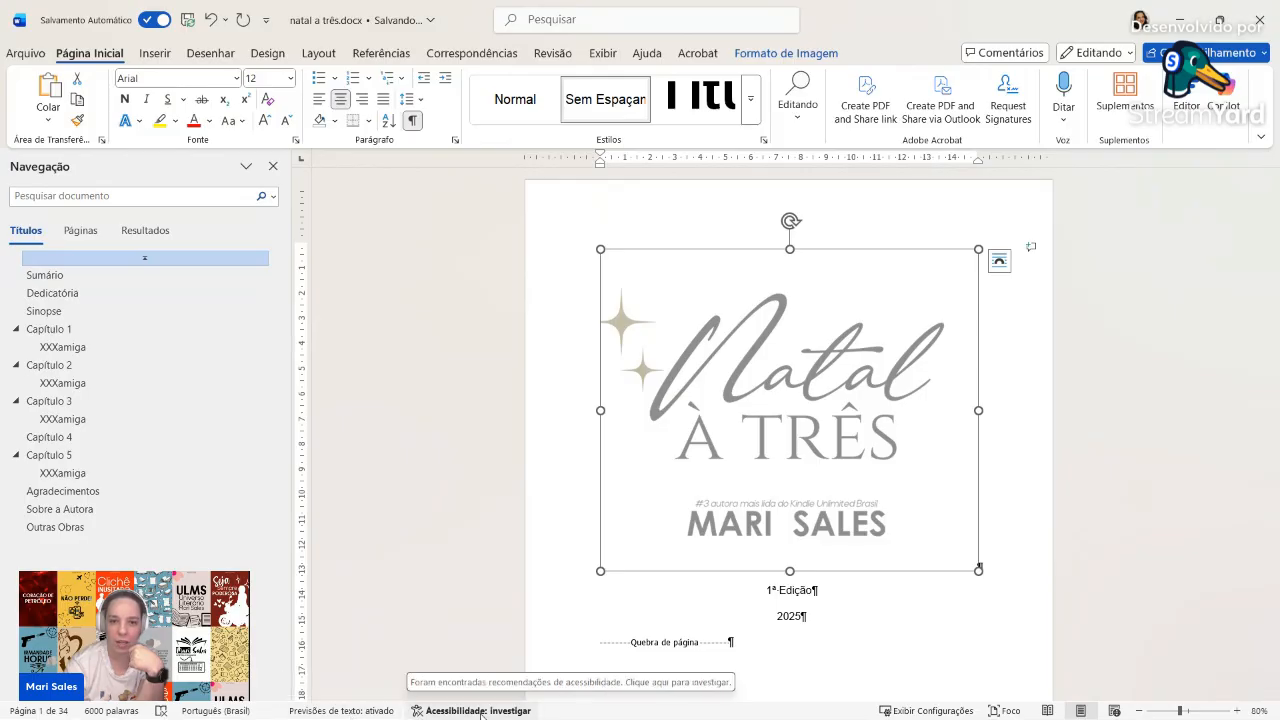
{"action": "right_click", "coordinate": [769, 341]}
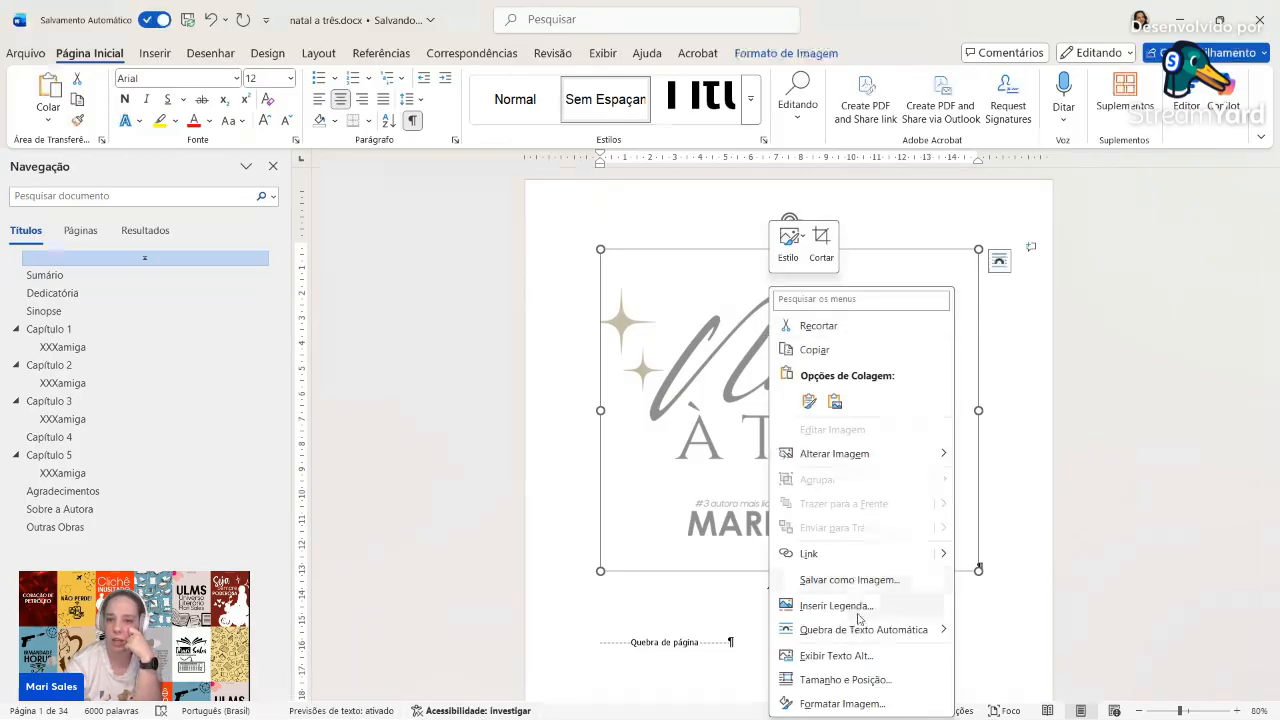
{"action": "left_click", "coordinate": [871, 656]}
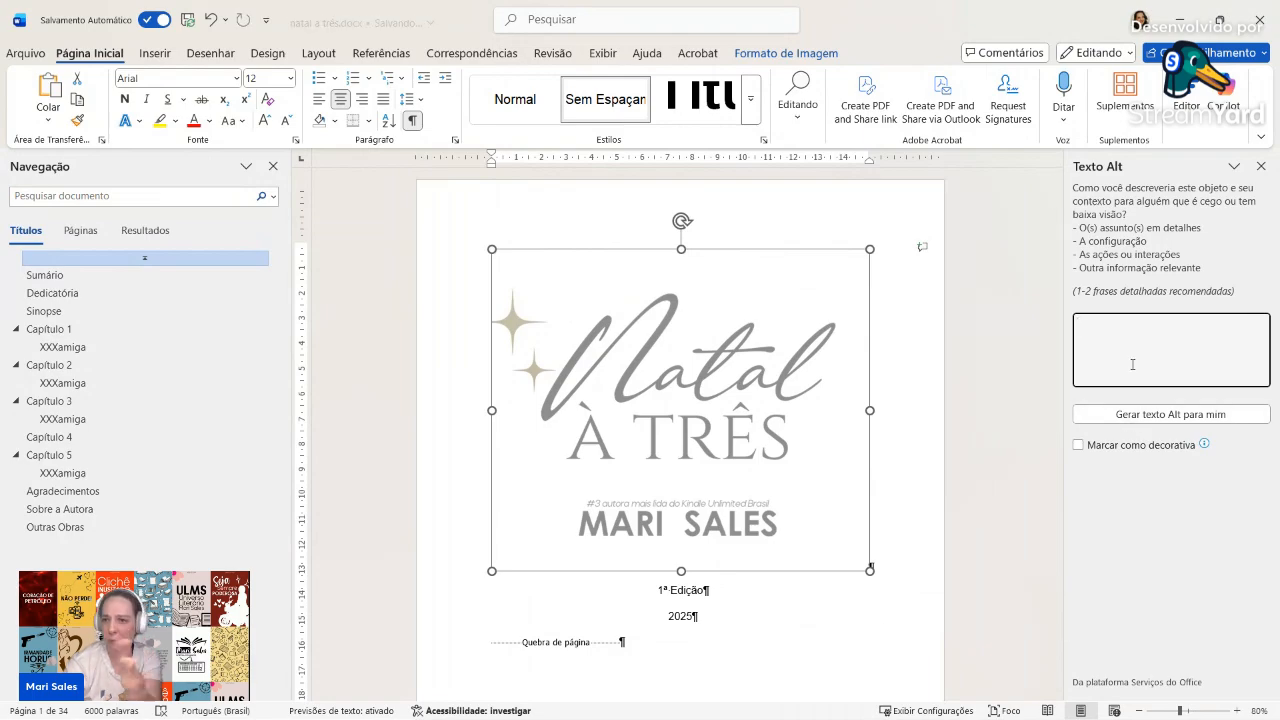
{"action": "type", "text": "Texto: título do livro. \"Natal à Três\". Nome da autora>"}
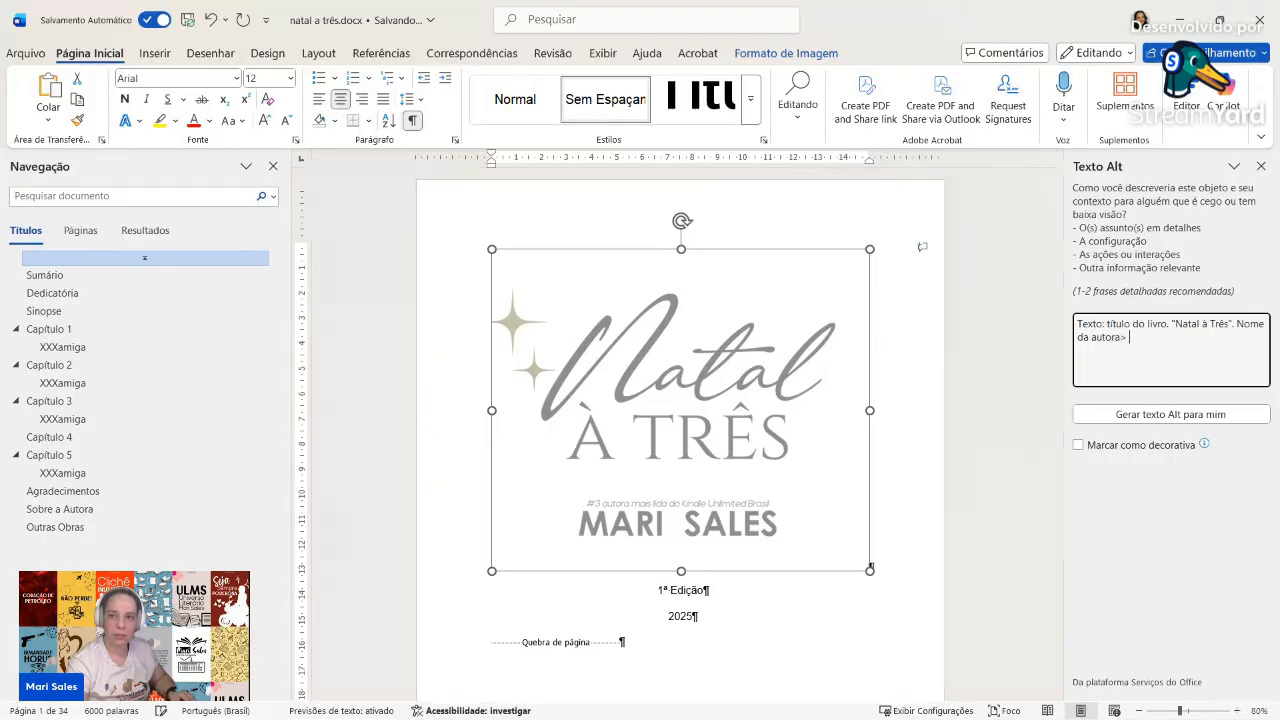
{"action": "key", "text": "BackSpace"}
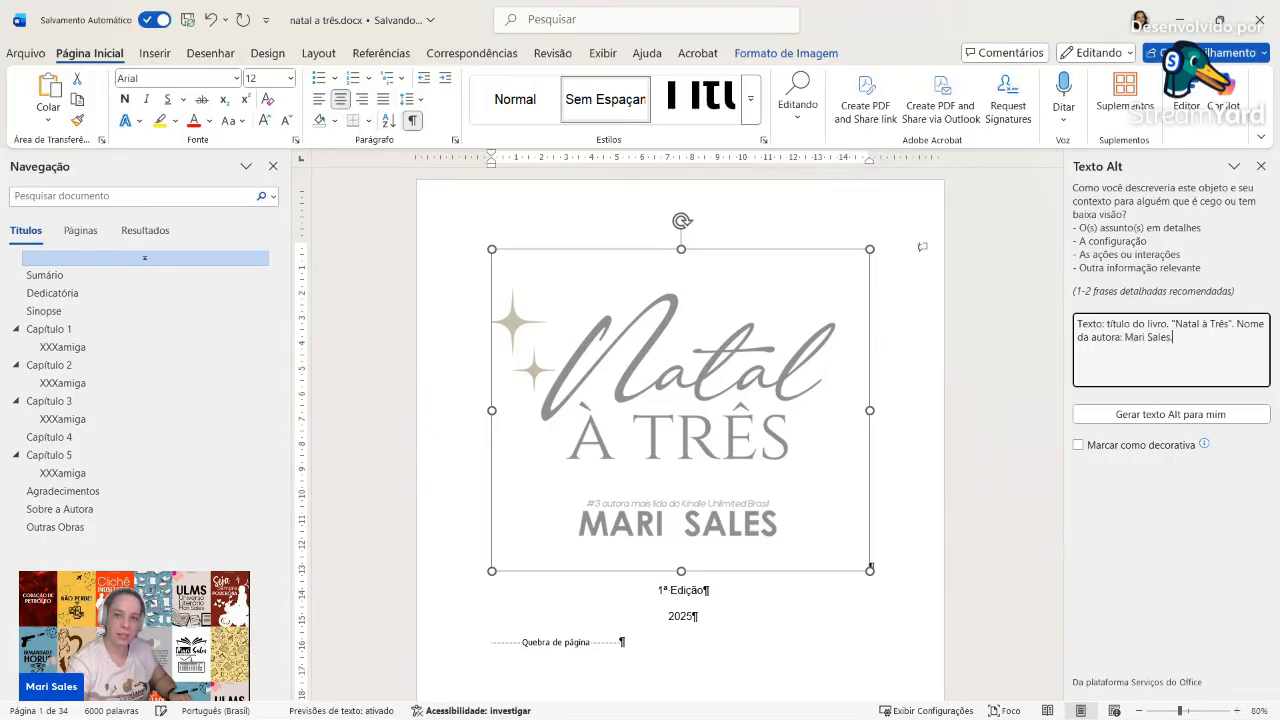
{"action": "type", "text": "3"}
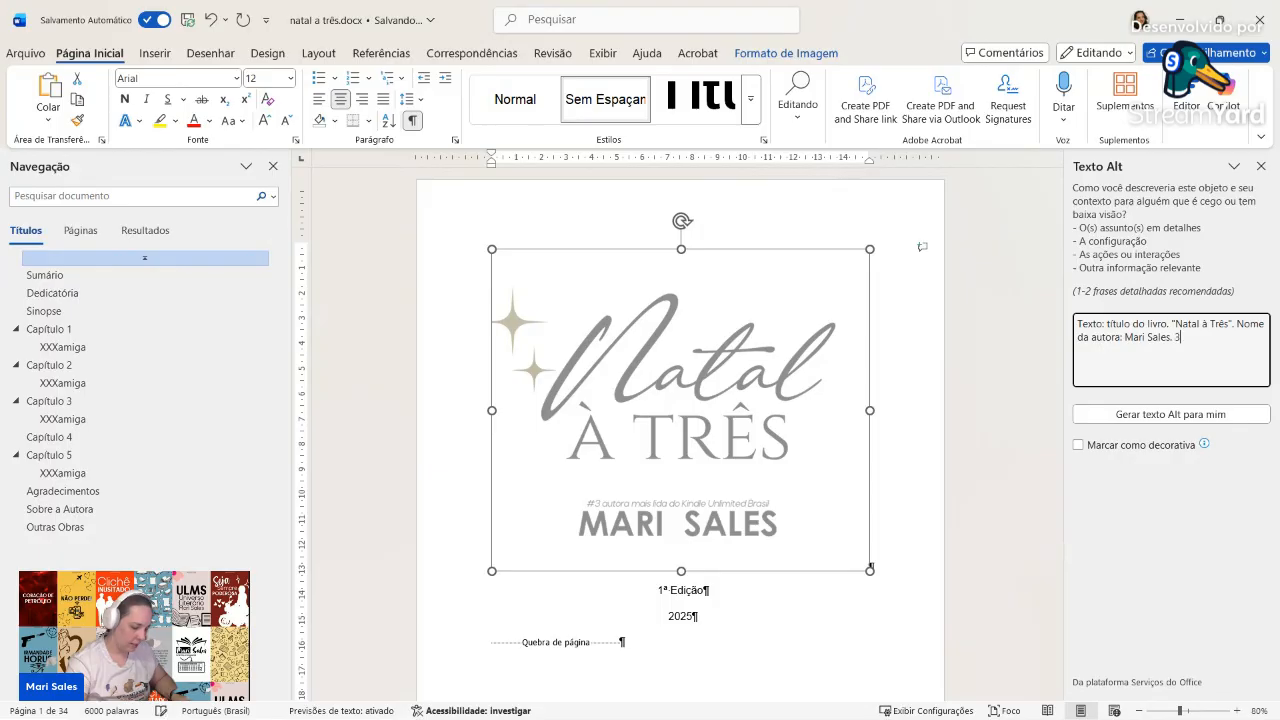
{"action": "type", "text": "ª autora mais"}
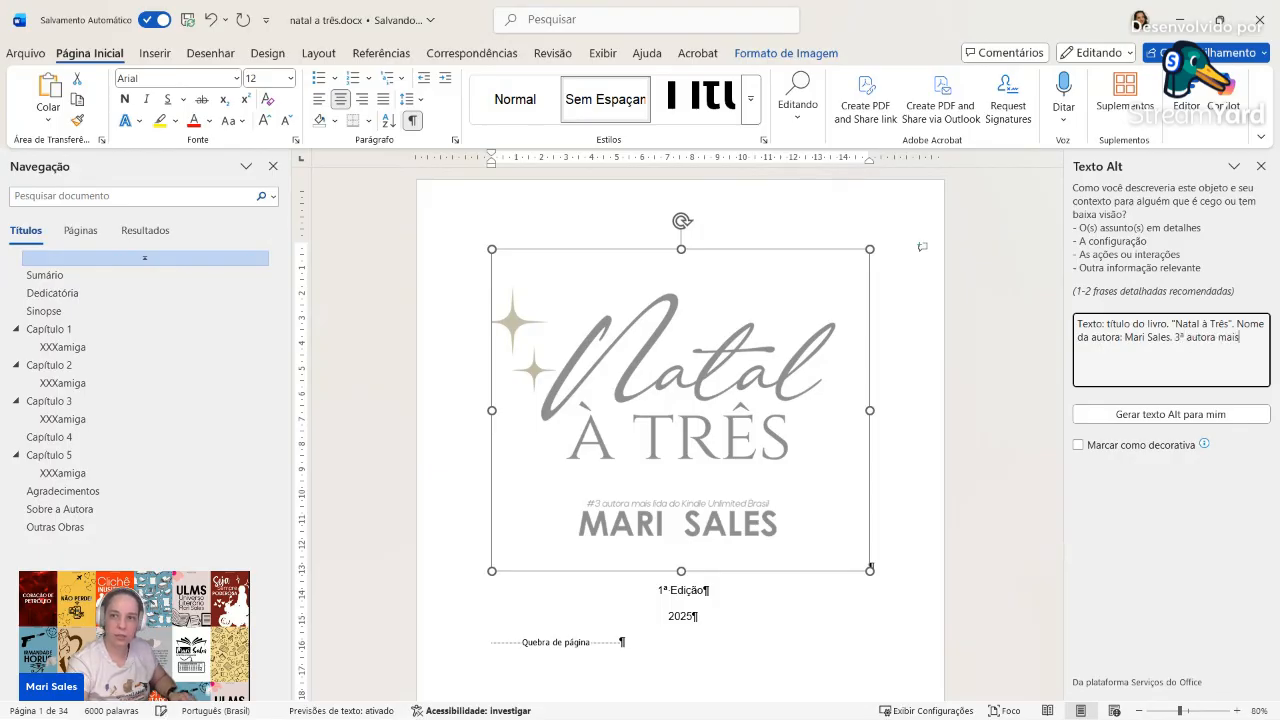
{"action": "type", "text": " lida do kindle unlimite"}
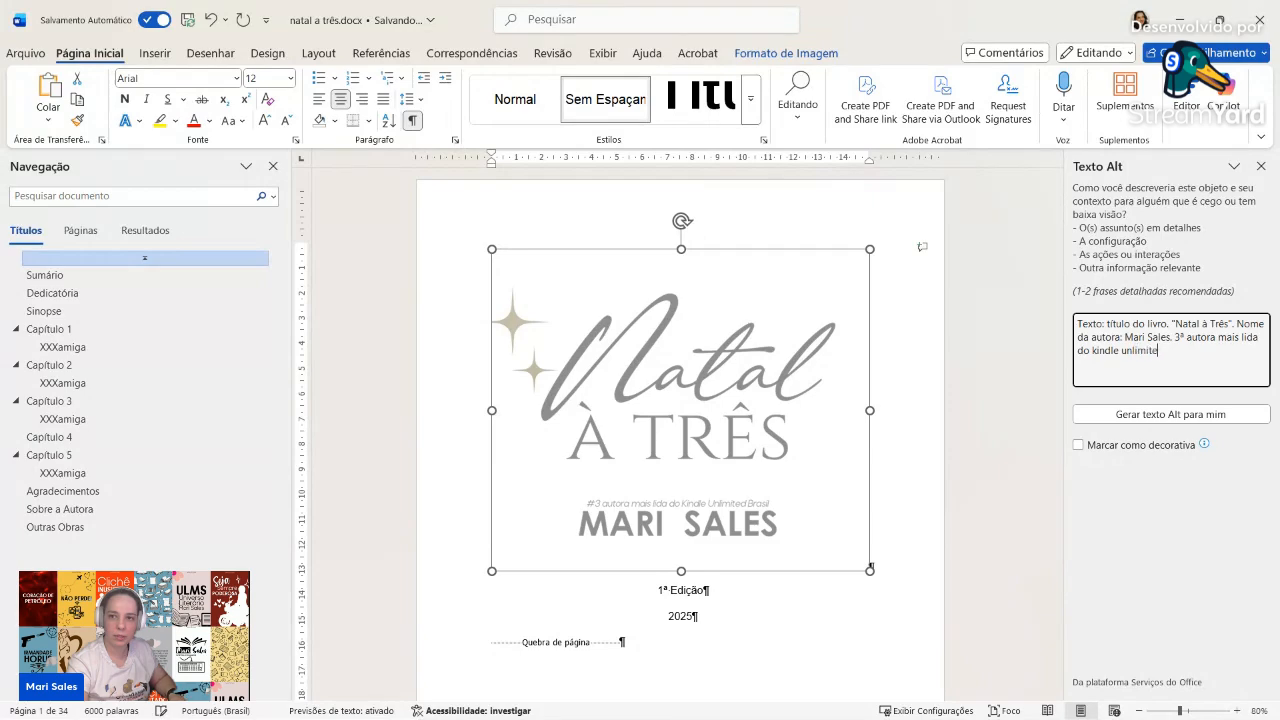
{"action": "type", "text": "d Brasil."}
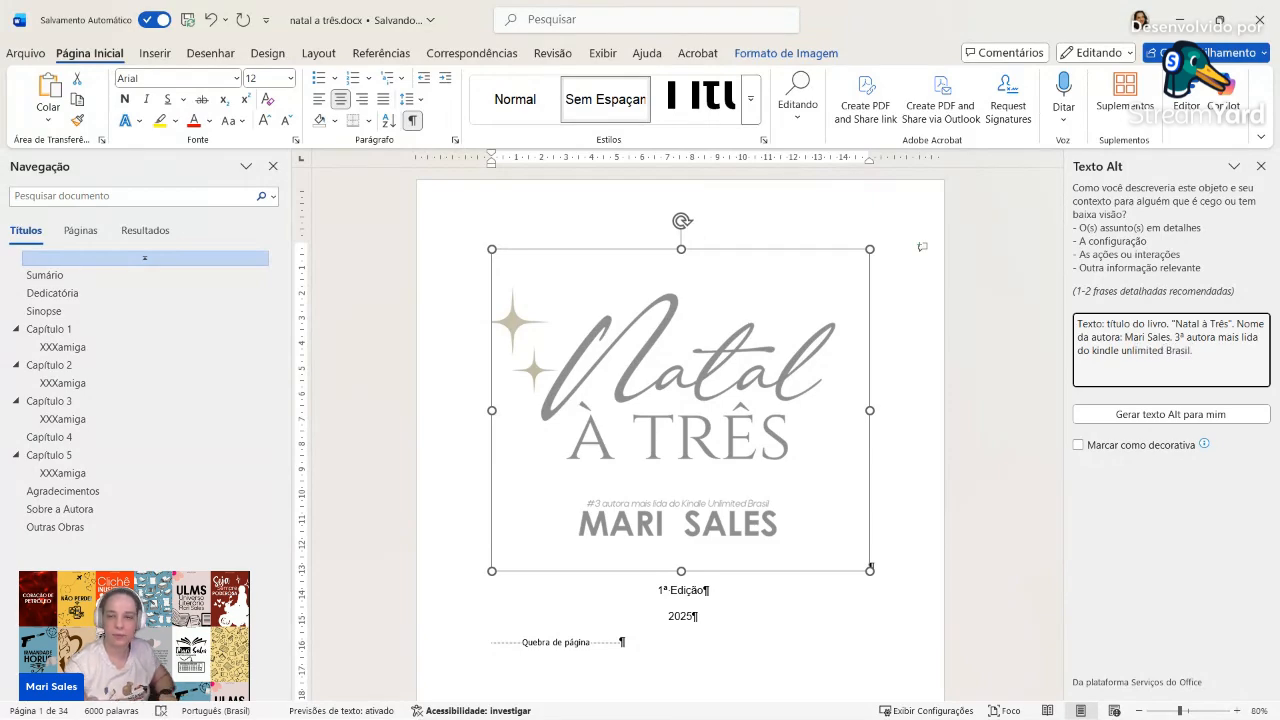
{"action": "left_click", "coordinate": [964, 531]}
Step: Show the alt text of the Santa hat picture above the Capítulo 1 heading
{"action": "scroll", "coordinate": [680, 470], "scroll_direction": "down", "scroll_amount": 20}
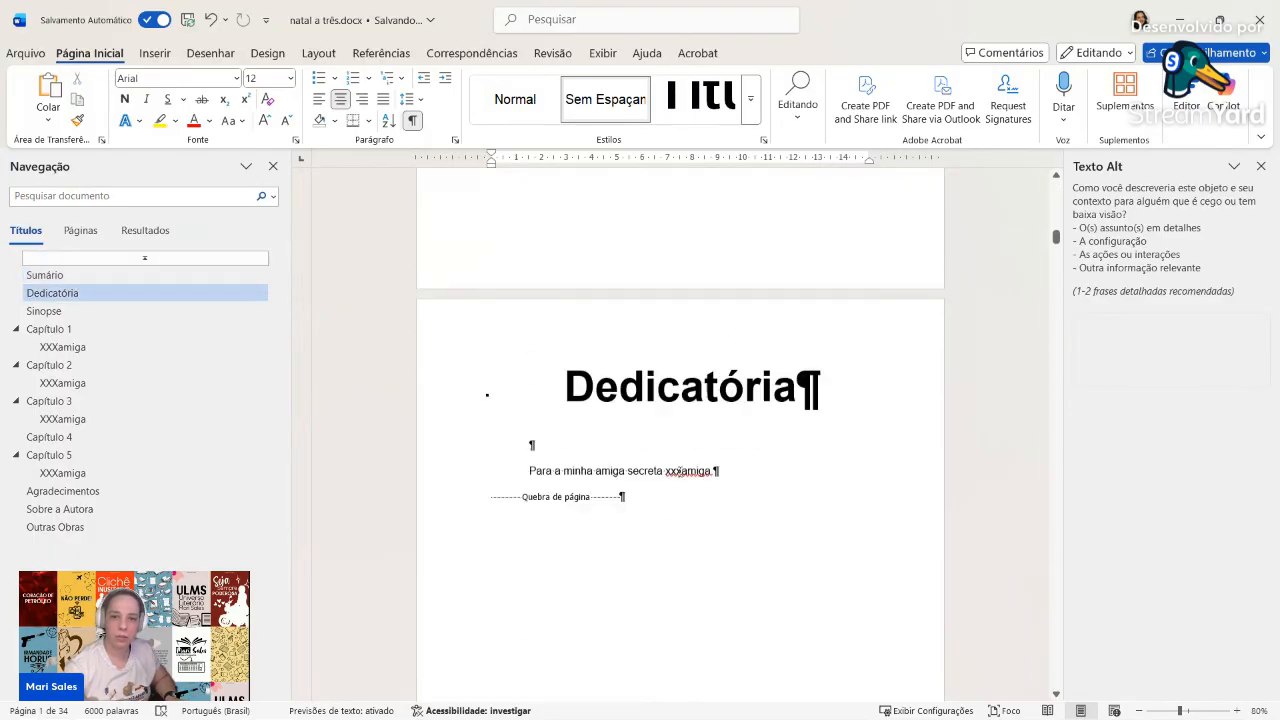
{"action": "scroll", "coordinate": [680, 471], "scroll_direction": "down", "scroll_amount": 6}
{"action": "left_click", "coordinate": [680, 277]}
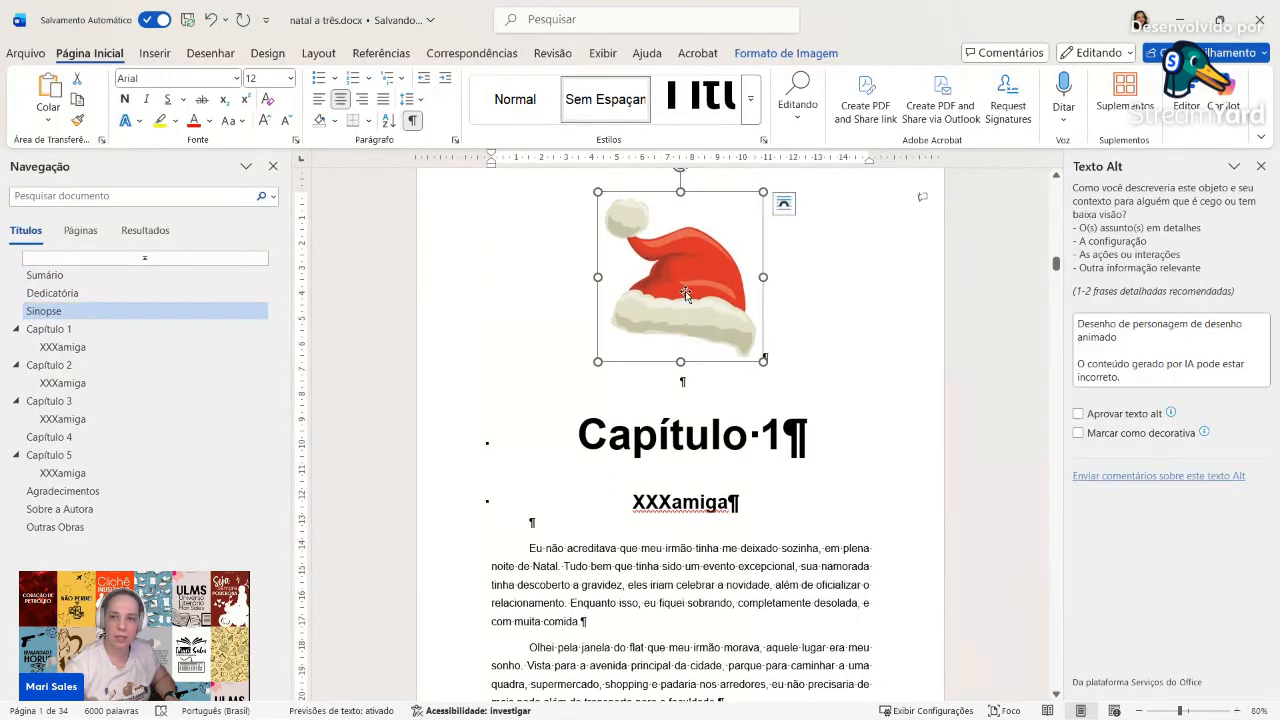